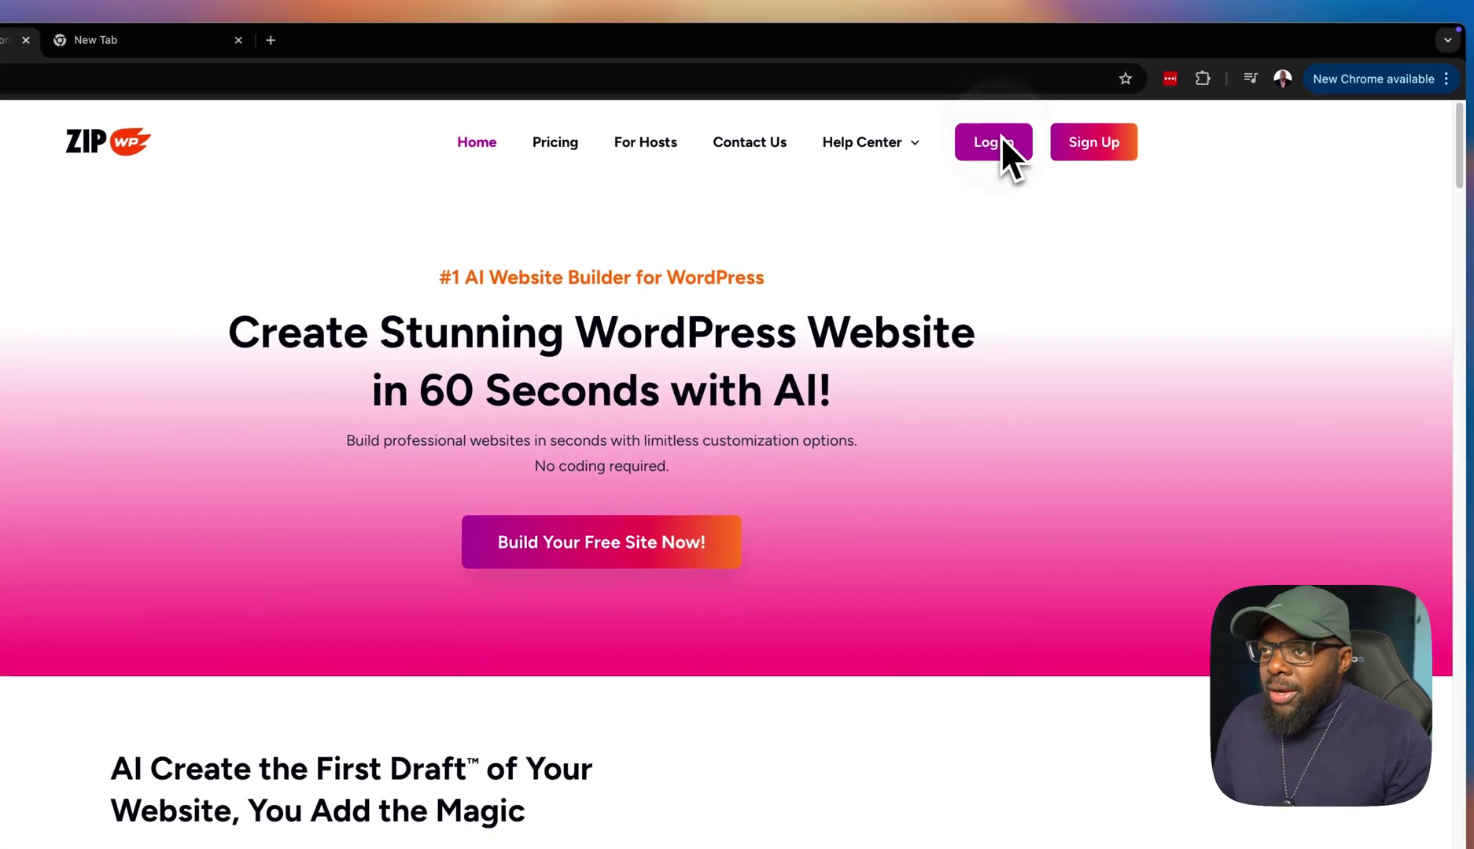
Sign in to ZipWP, build a blank website labelled 'Demo', and log into its WordPress admin
click(1058, 122)
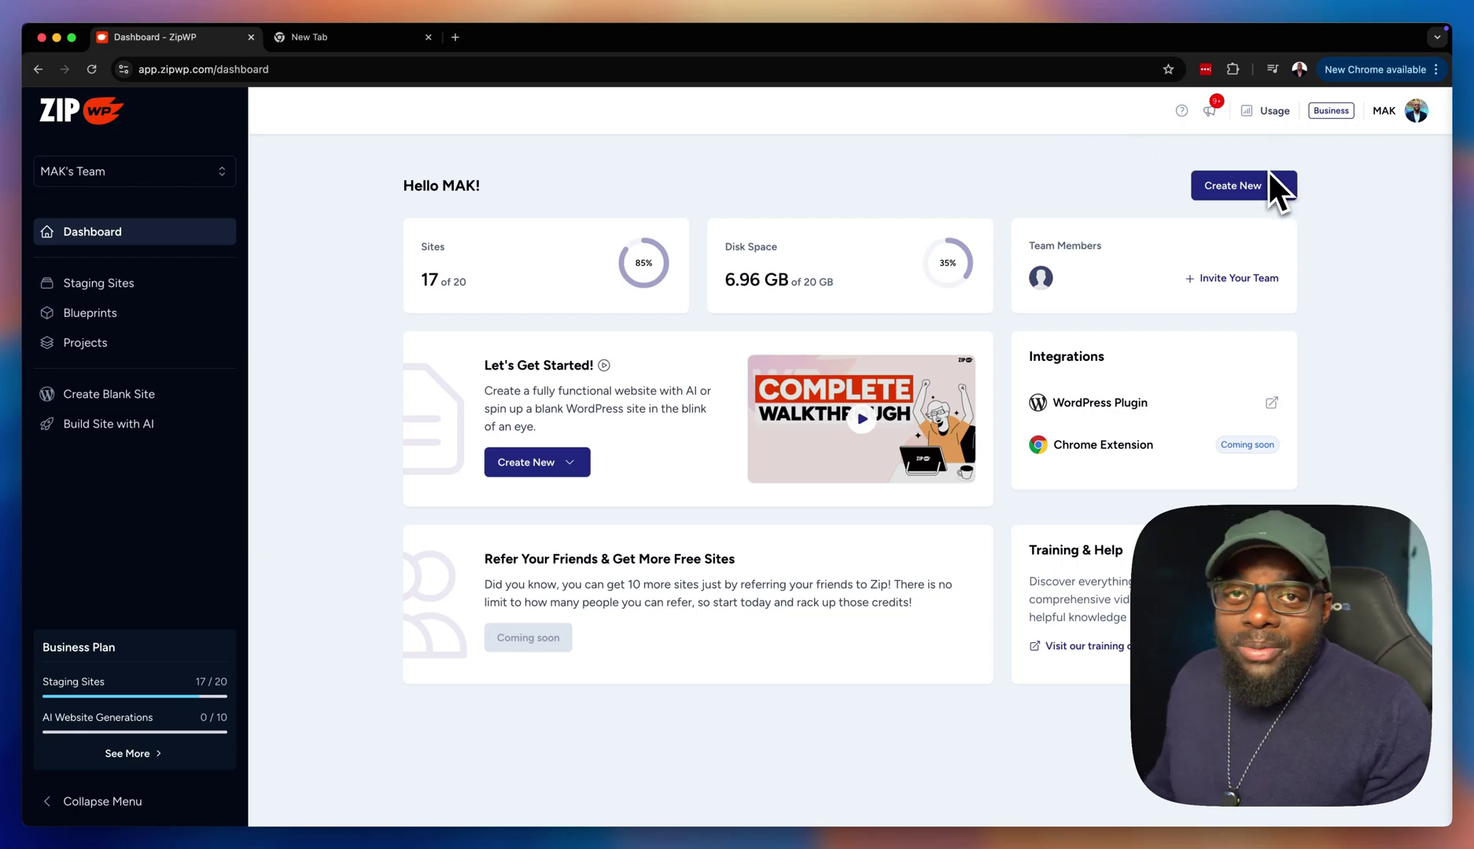
click(1211, 191)
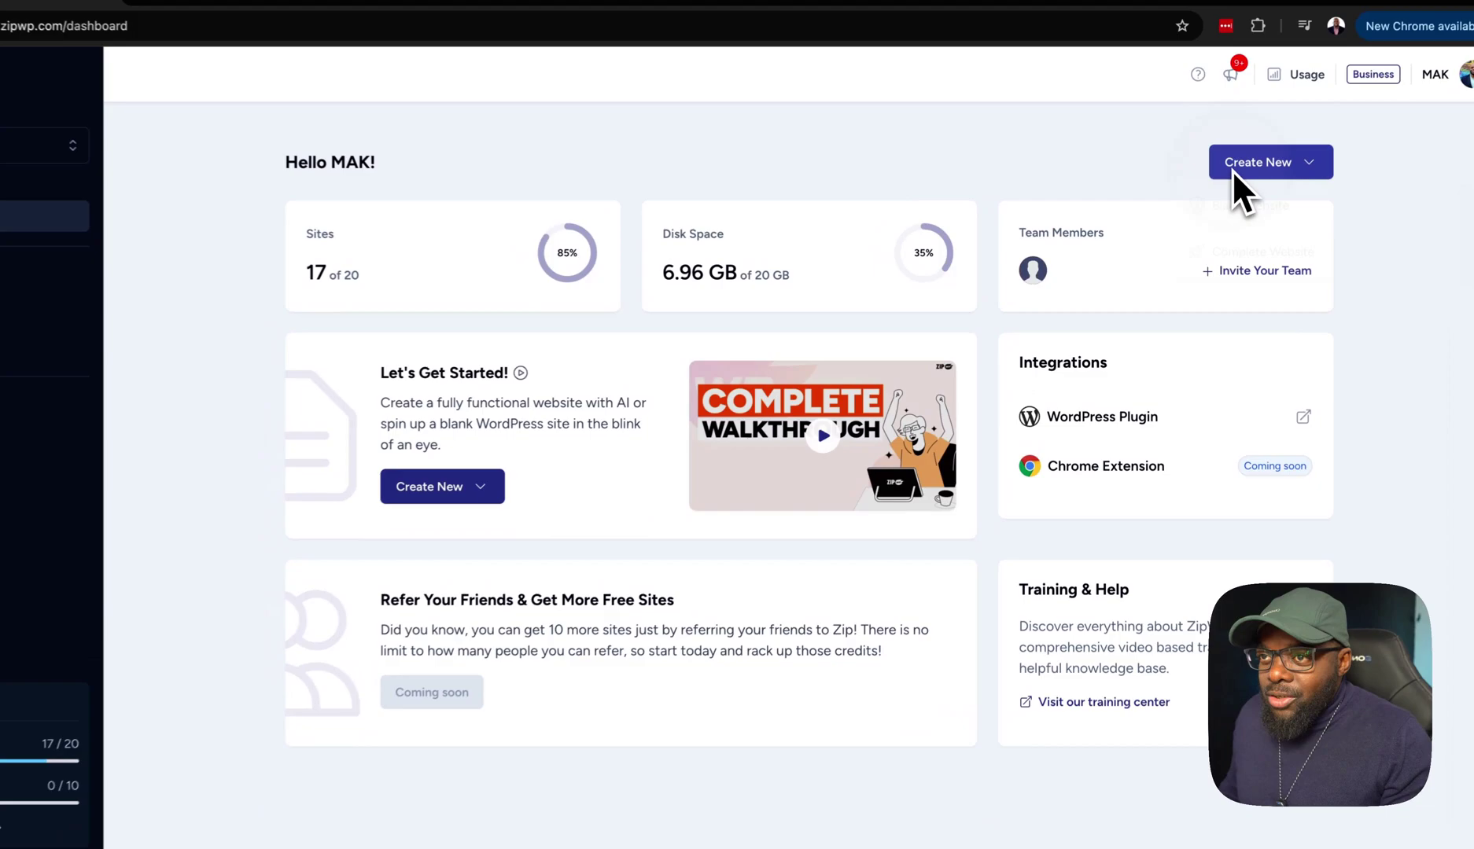
click(1232, 209)
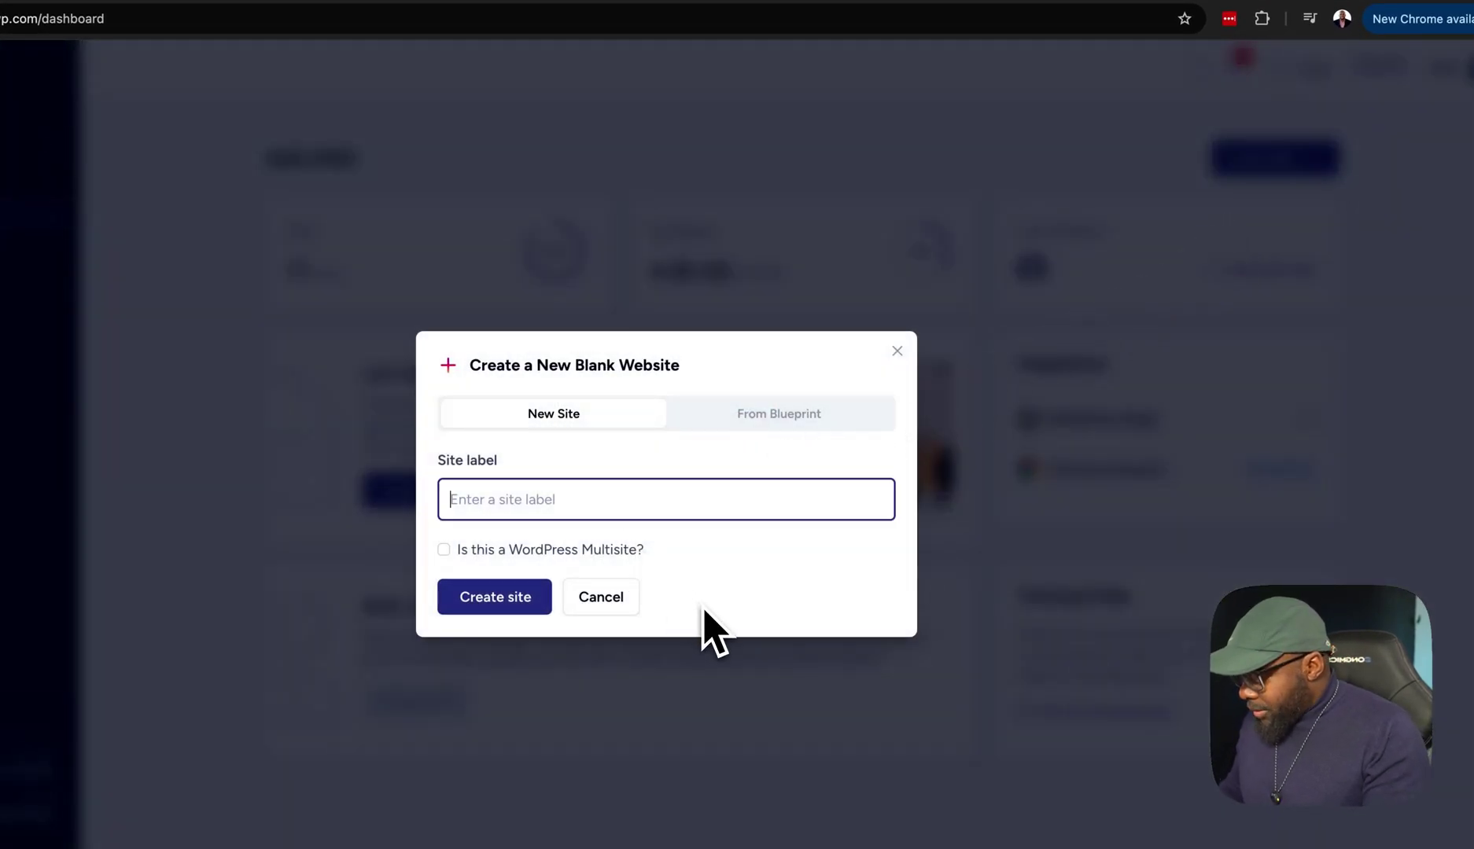
text(Demo)
click(521, 599)
click(525, 312)
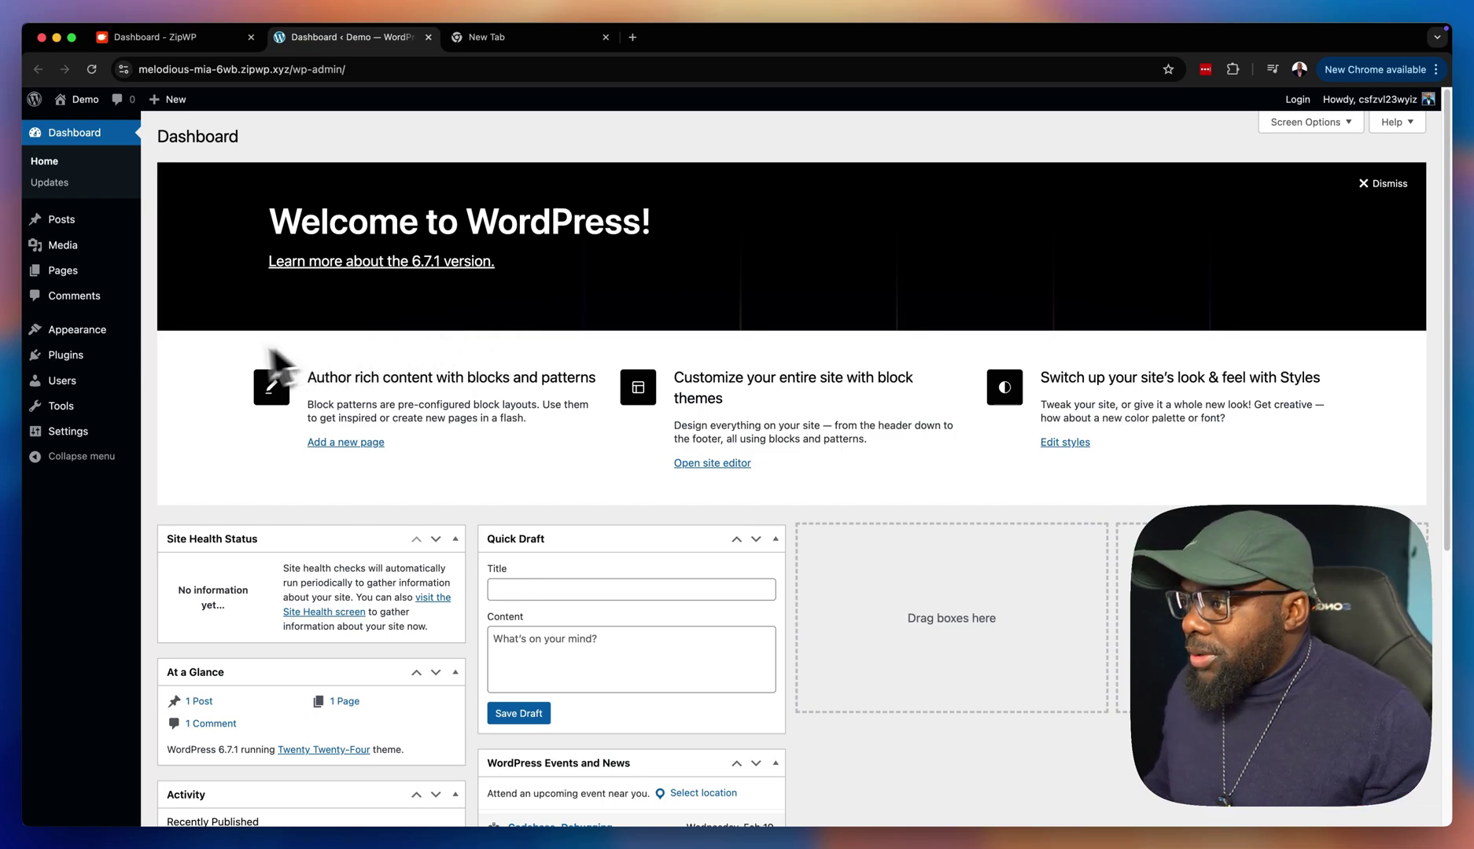
Install the Astra theme from the WordPress theme directory and activate it
mouse_move(130, 357)
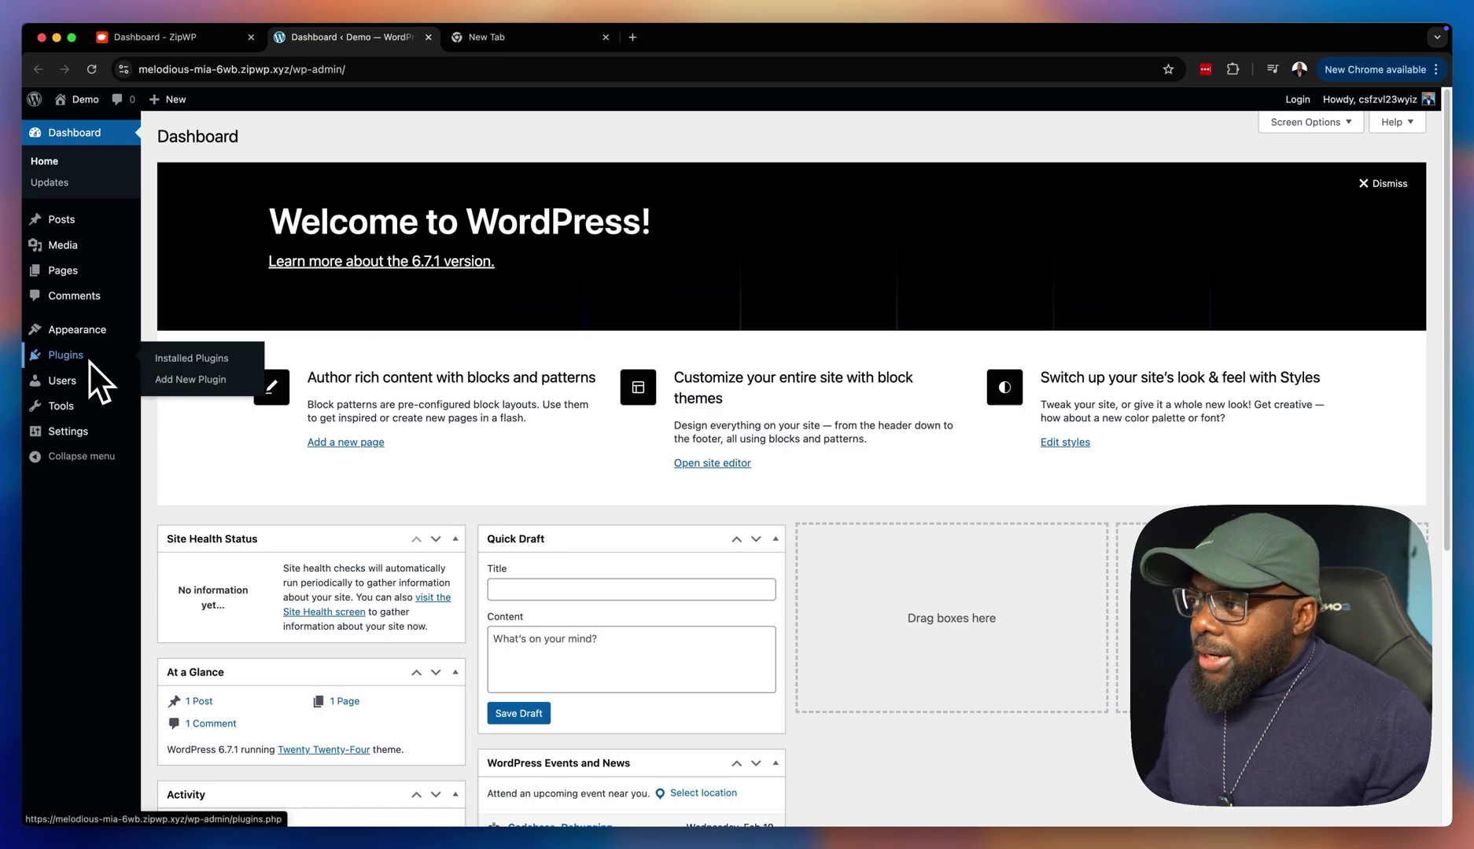
mouse_move(99, 335)
click(176, 333)
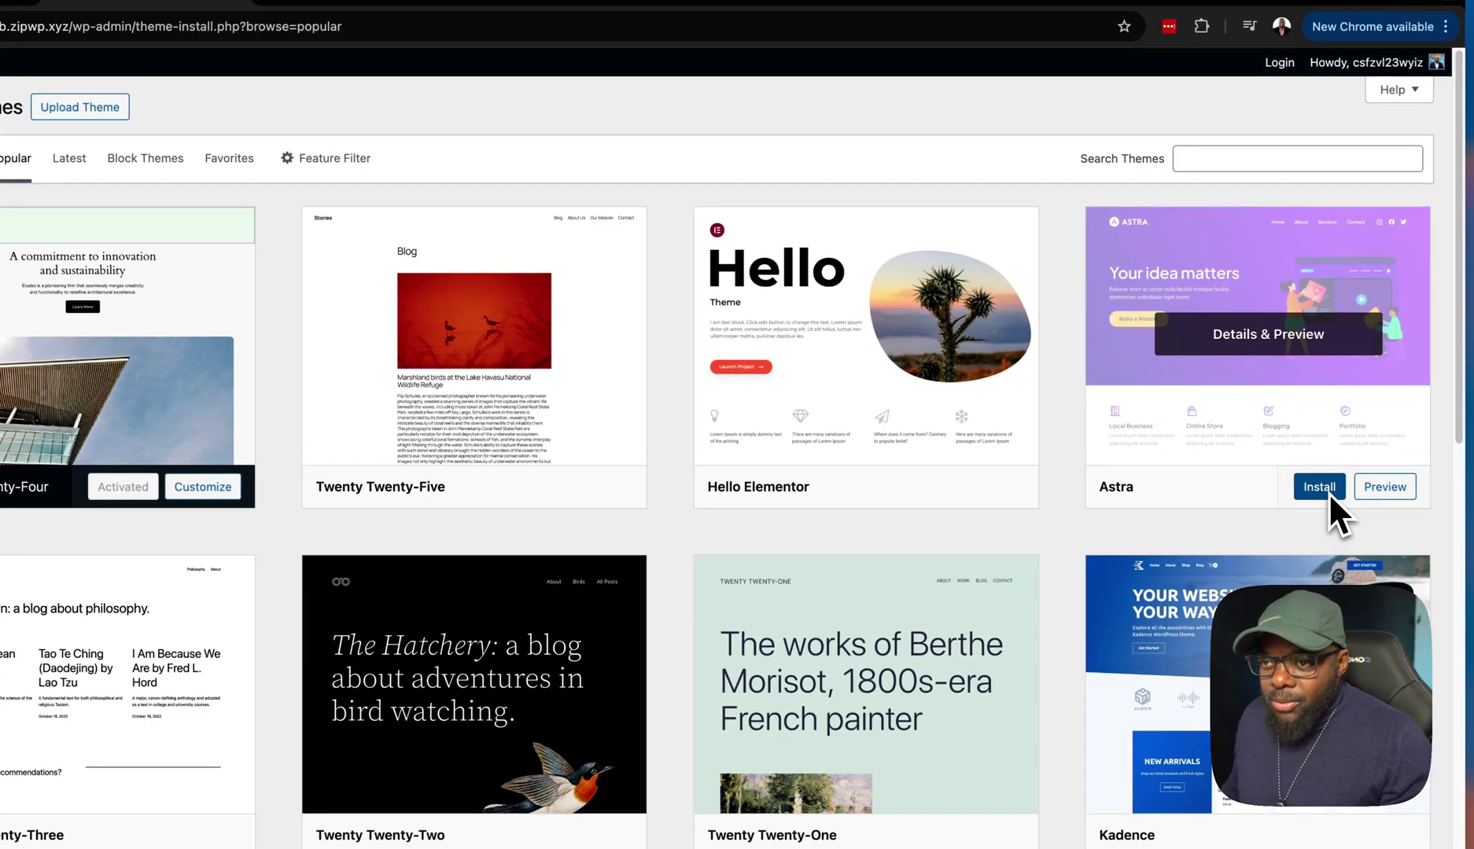
click(1331, 493)
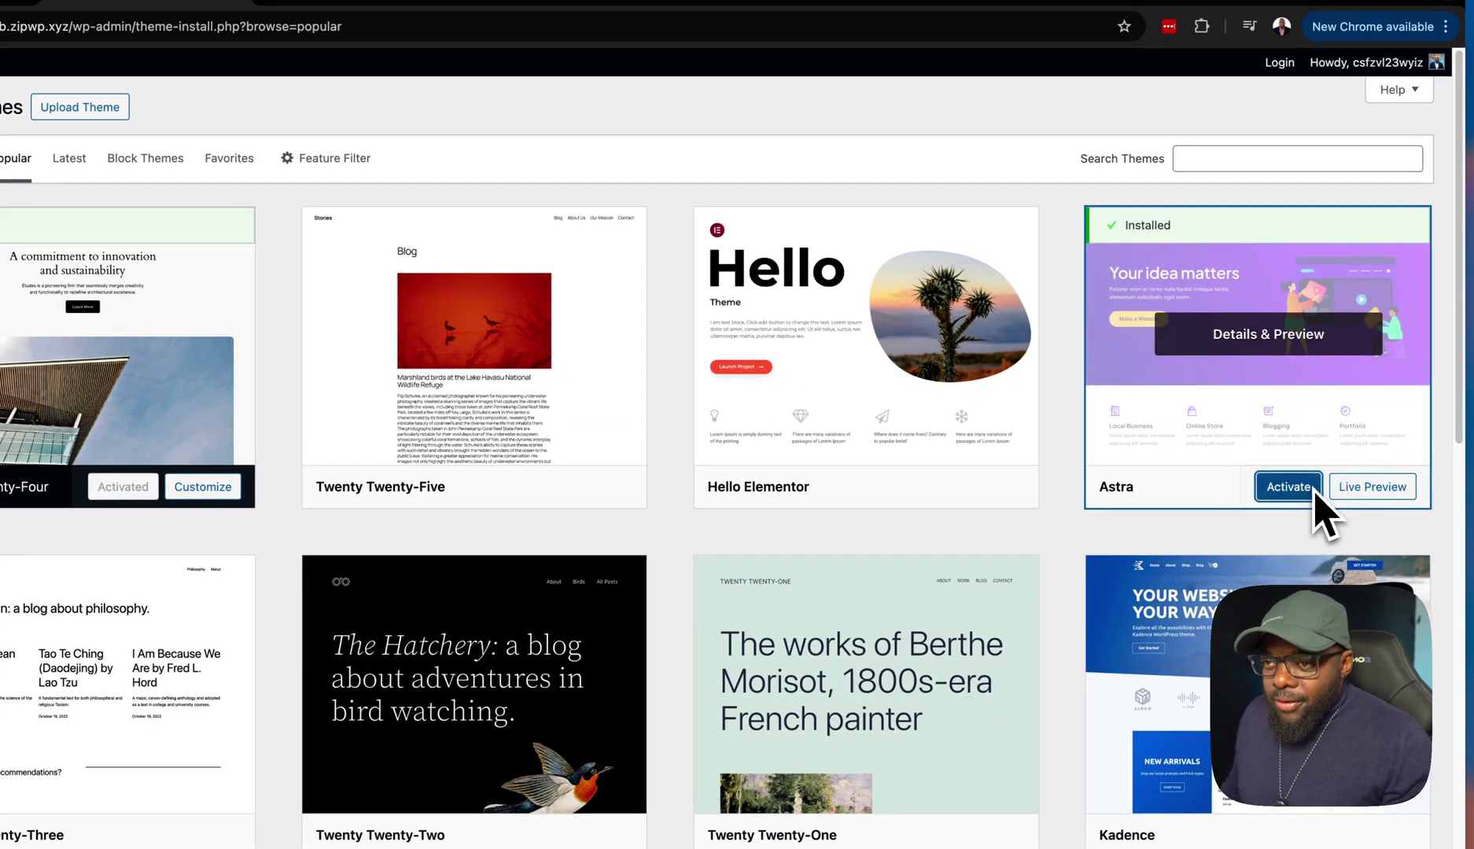
click(1314, 489)
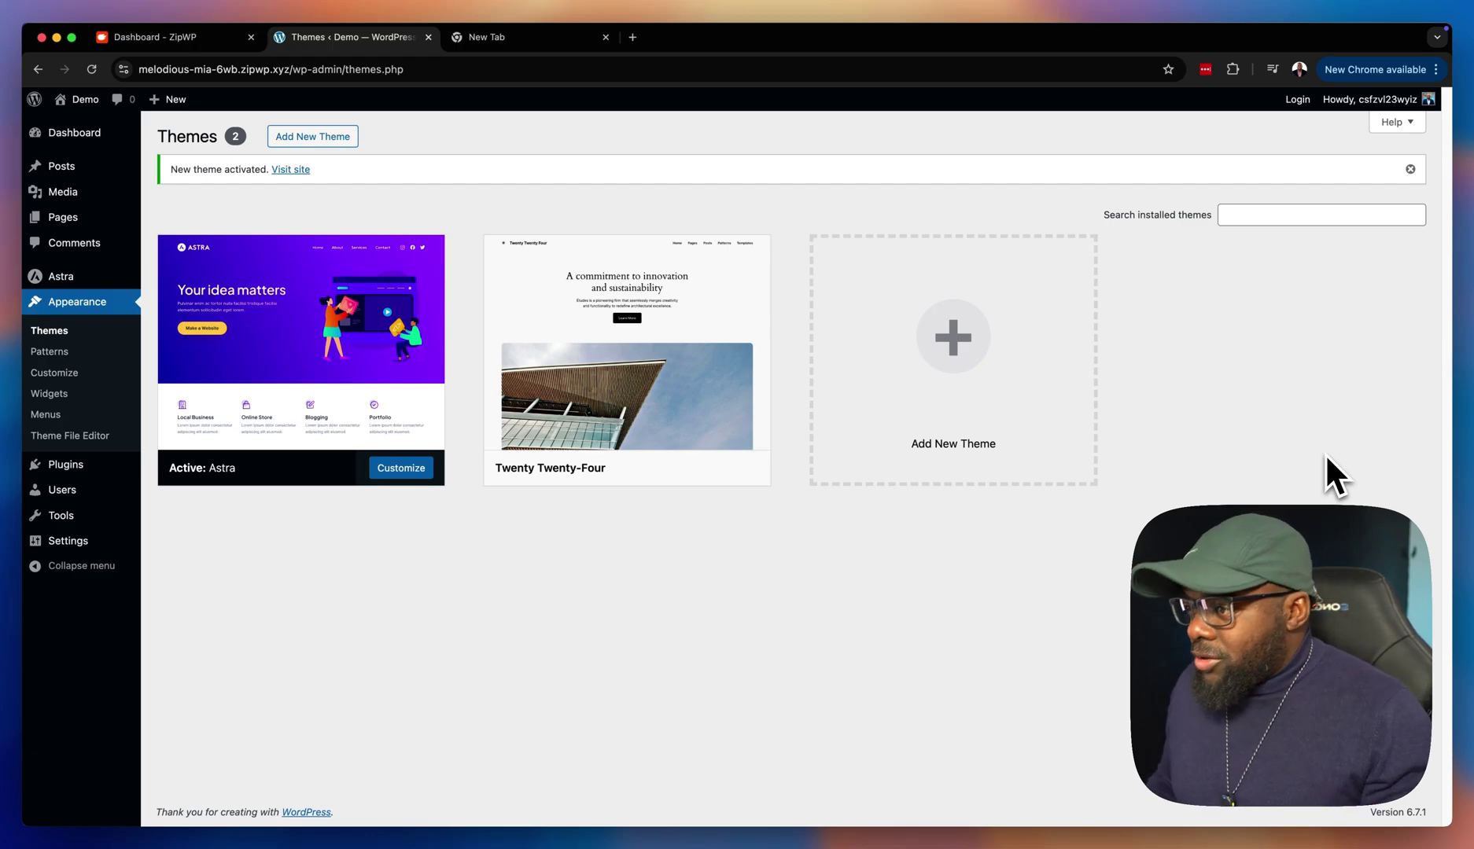
Search for 'spectra' and install and activate the Spectra Gutenberg Blocks plugin
mouse_move(96, 465)
click(197, 488)
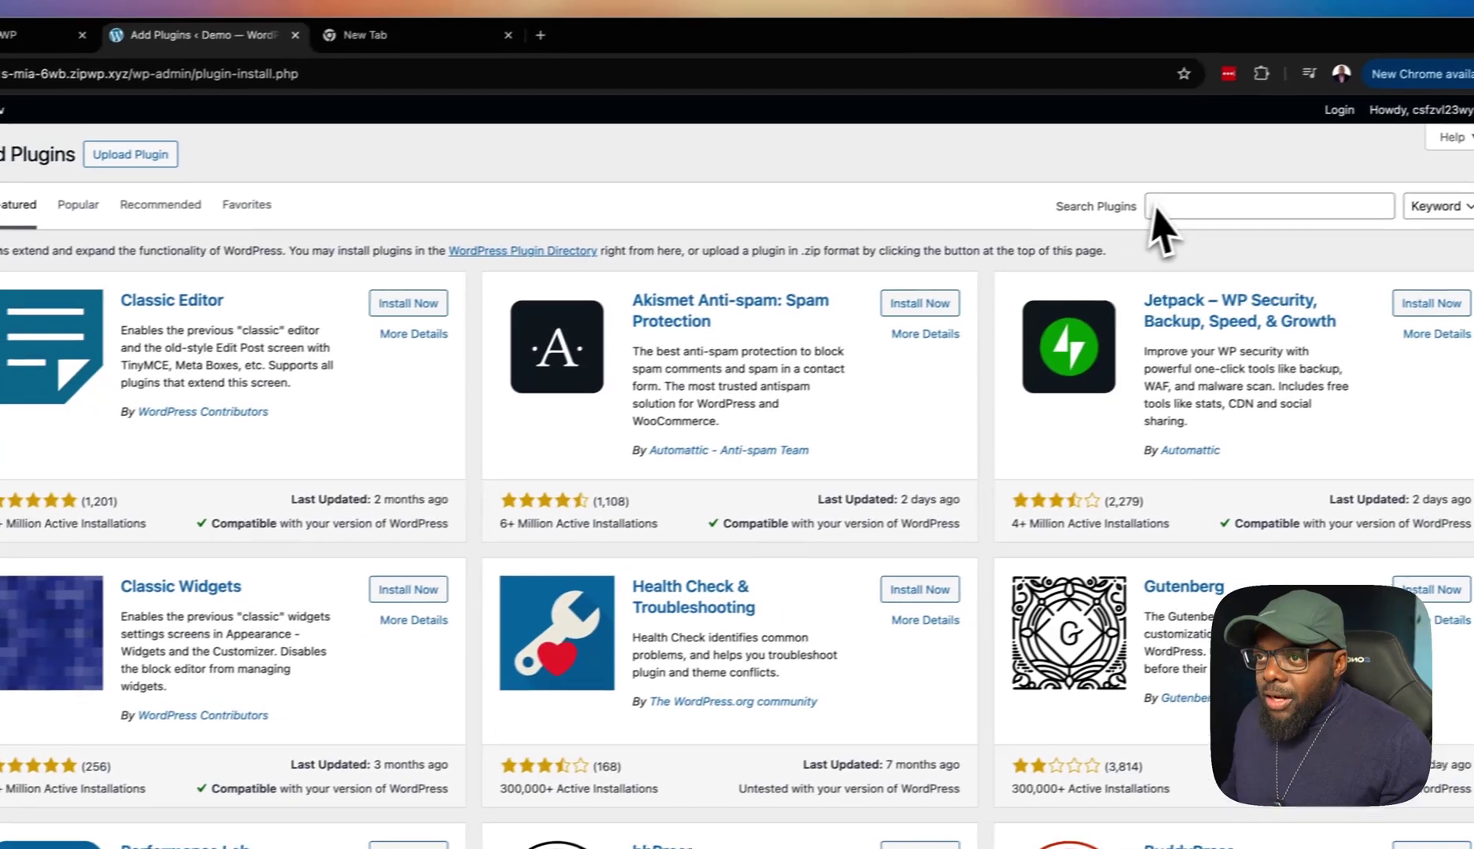
click(1142, 214)
text(spectra)
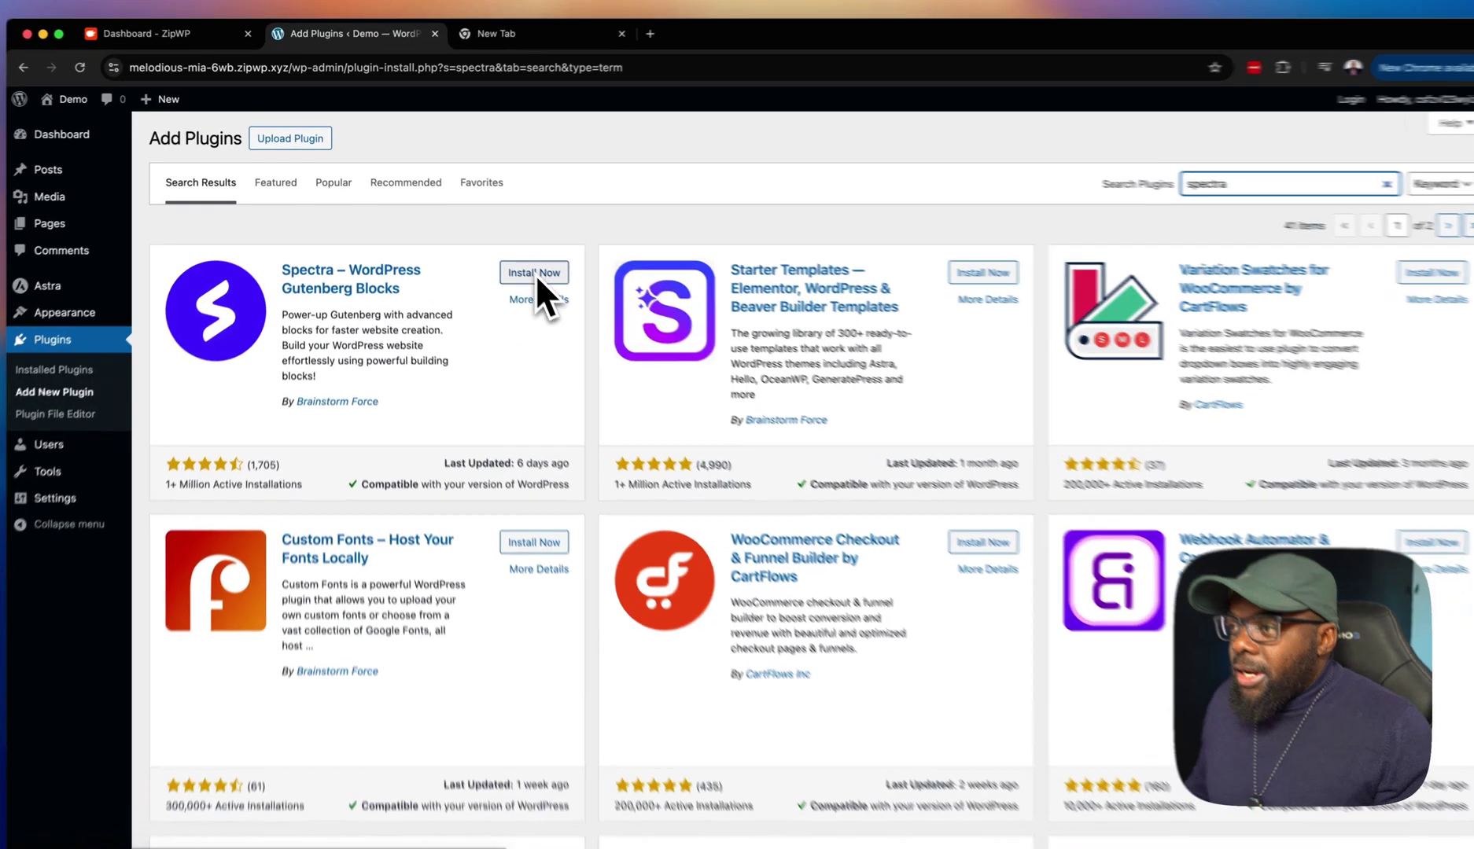
click(535, 274)
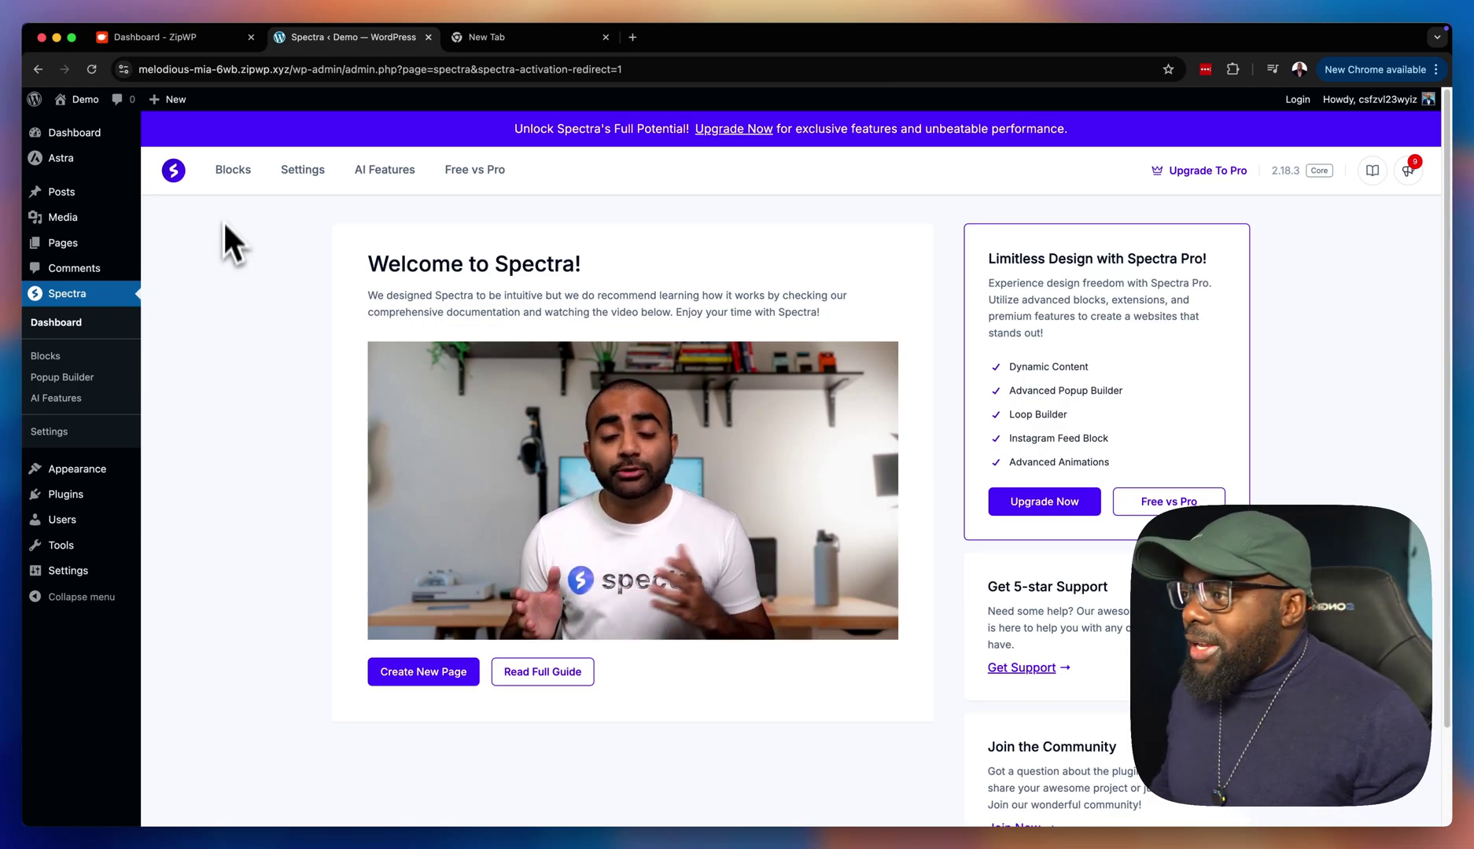
mouse_move(80, 247)
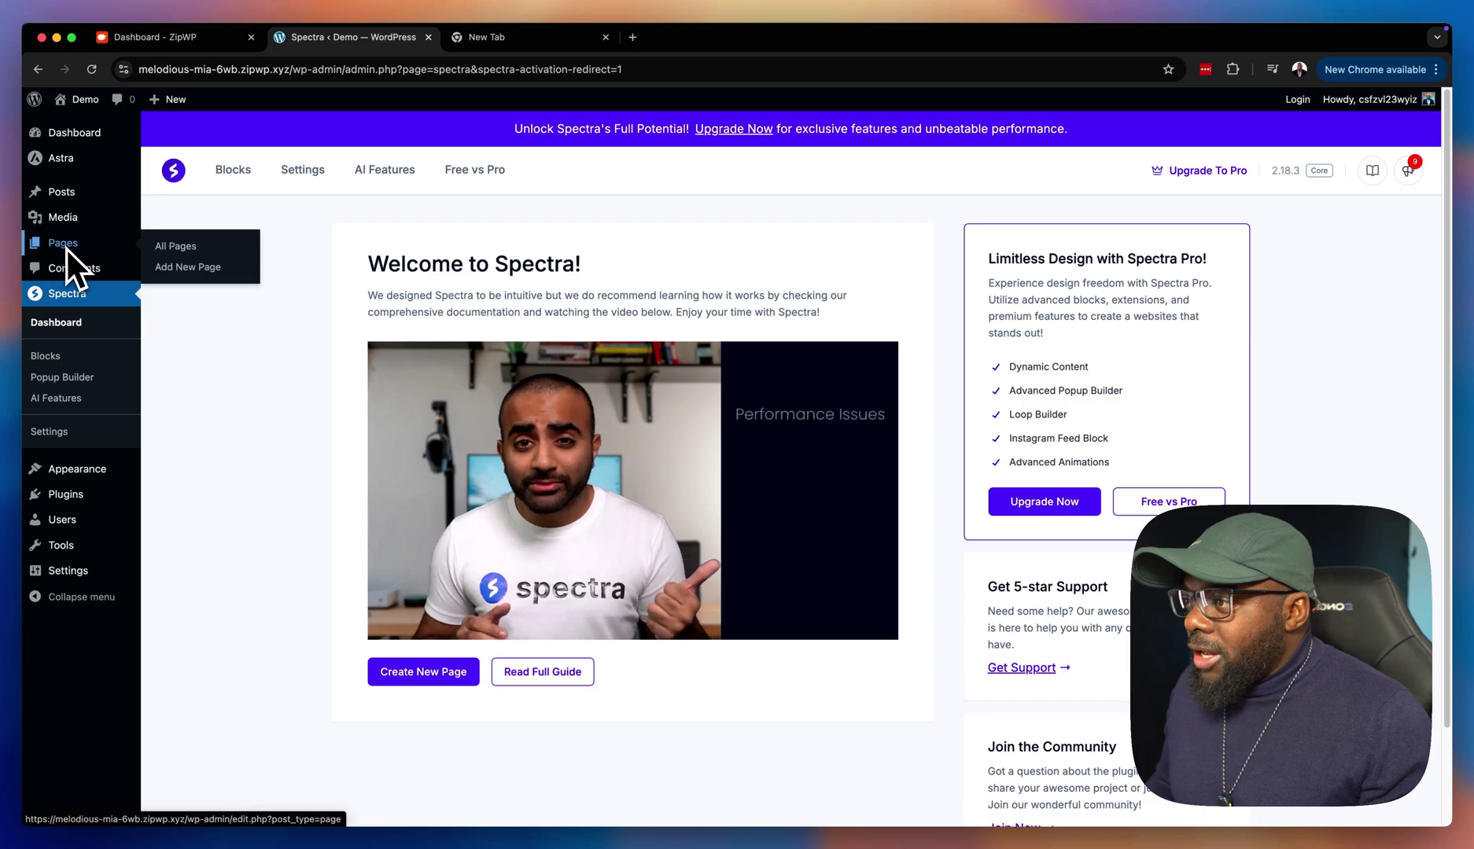
Create a new page titled 'Demo' and publish it
click(186, 269)
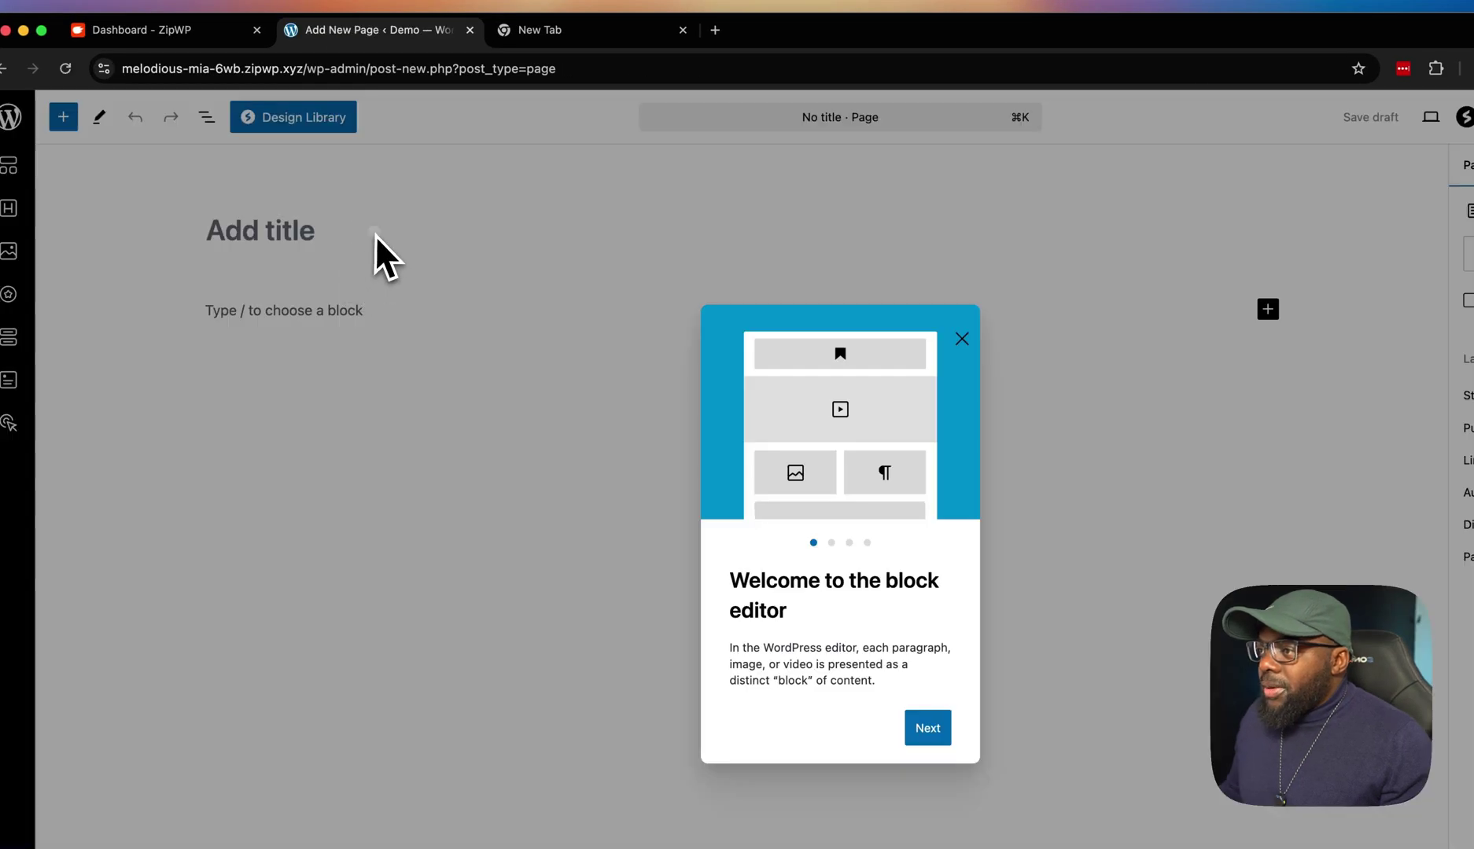
click(346, 217)
text(Demo)
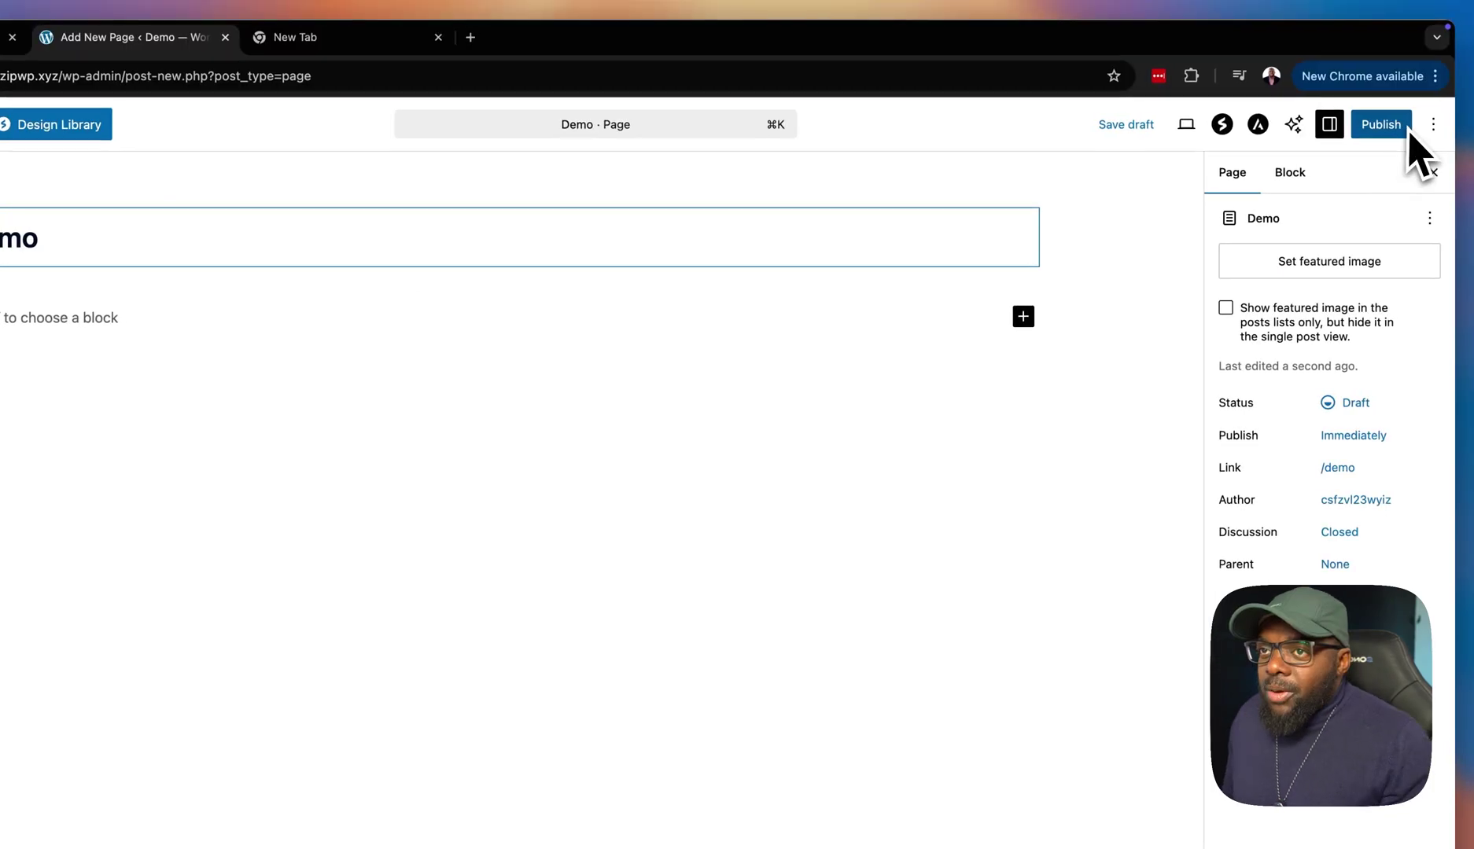
click(1408, 133)
click(1405, 142)
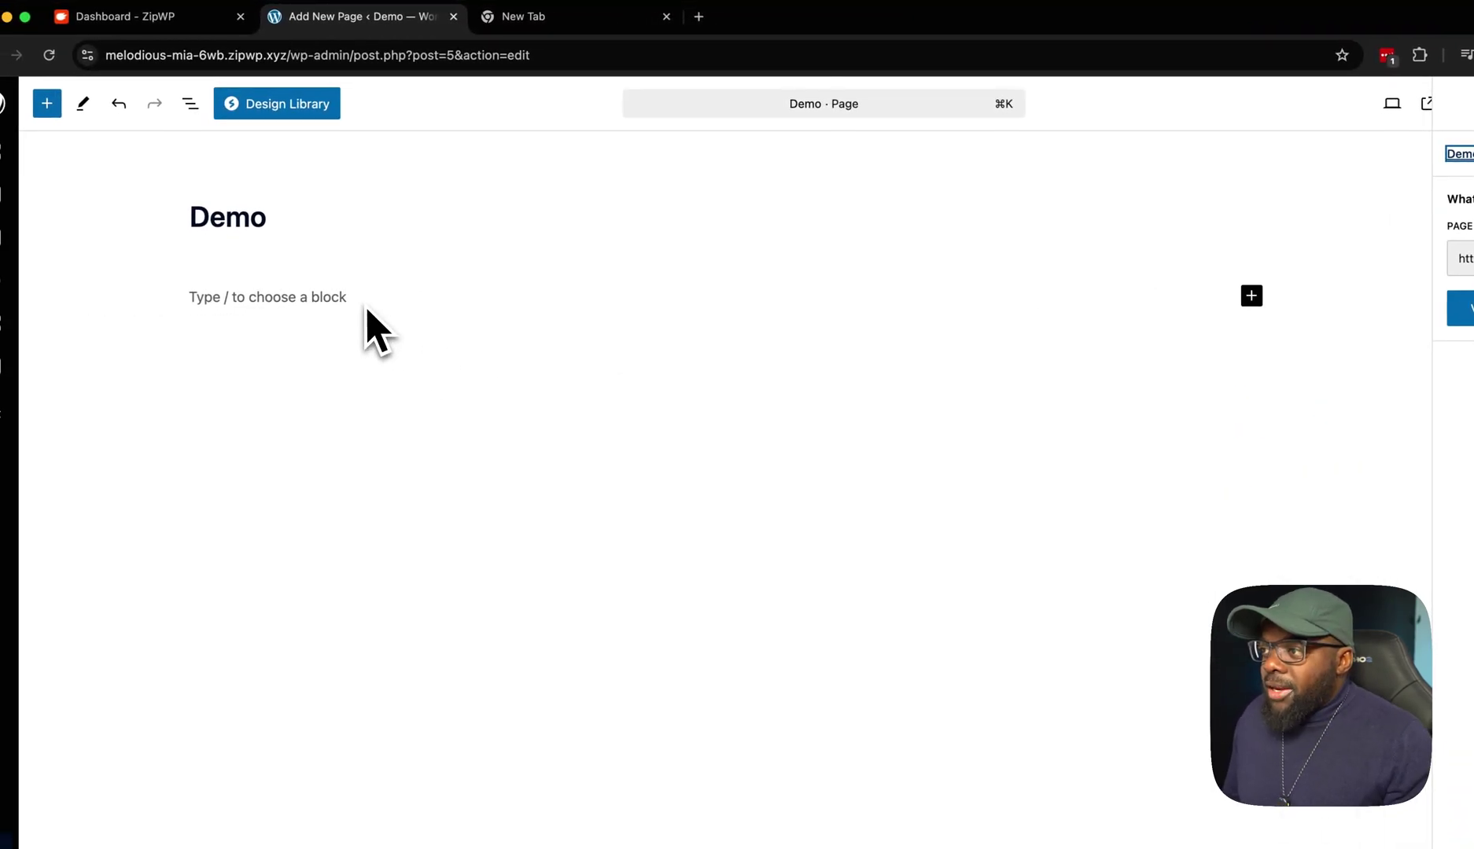
Insert a single-column Spectra container with a nested container inside it
click(265, 314)
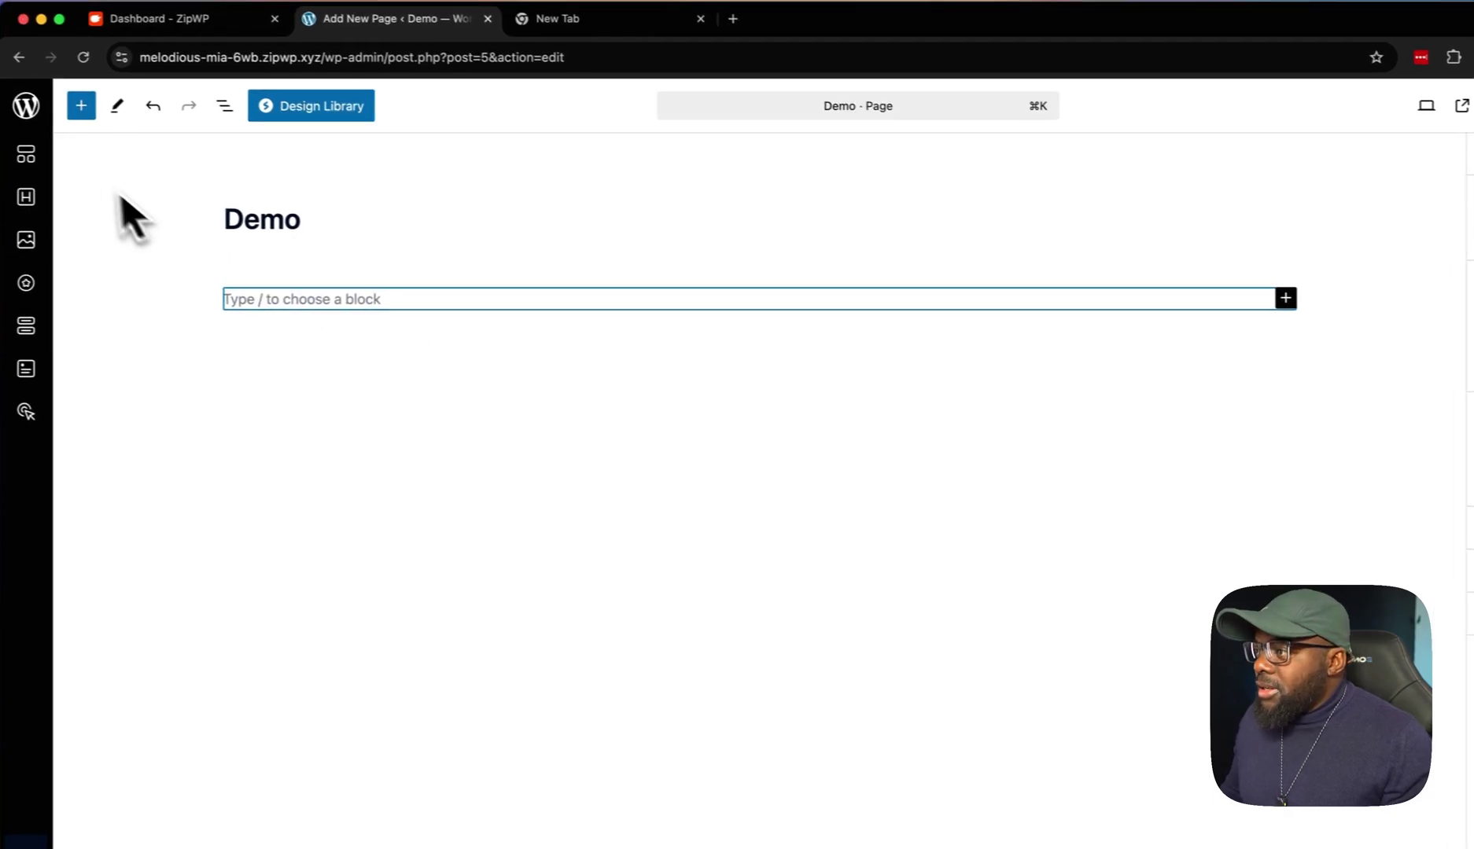
click(50, 162)
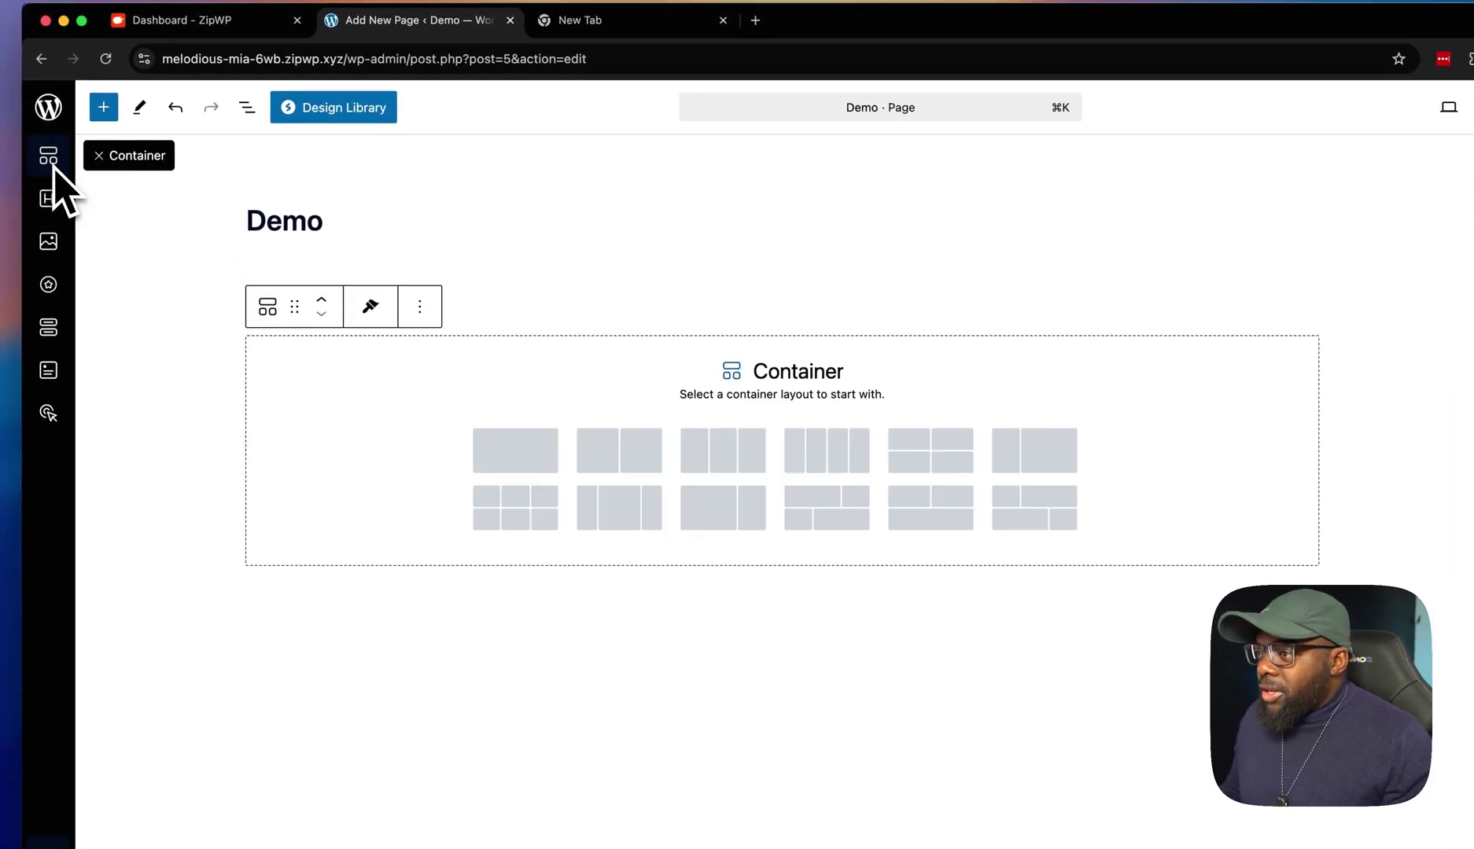
click(528, 457)
click(782, 363)
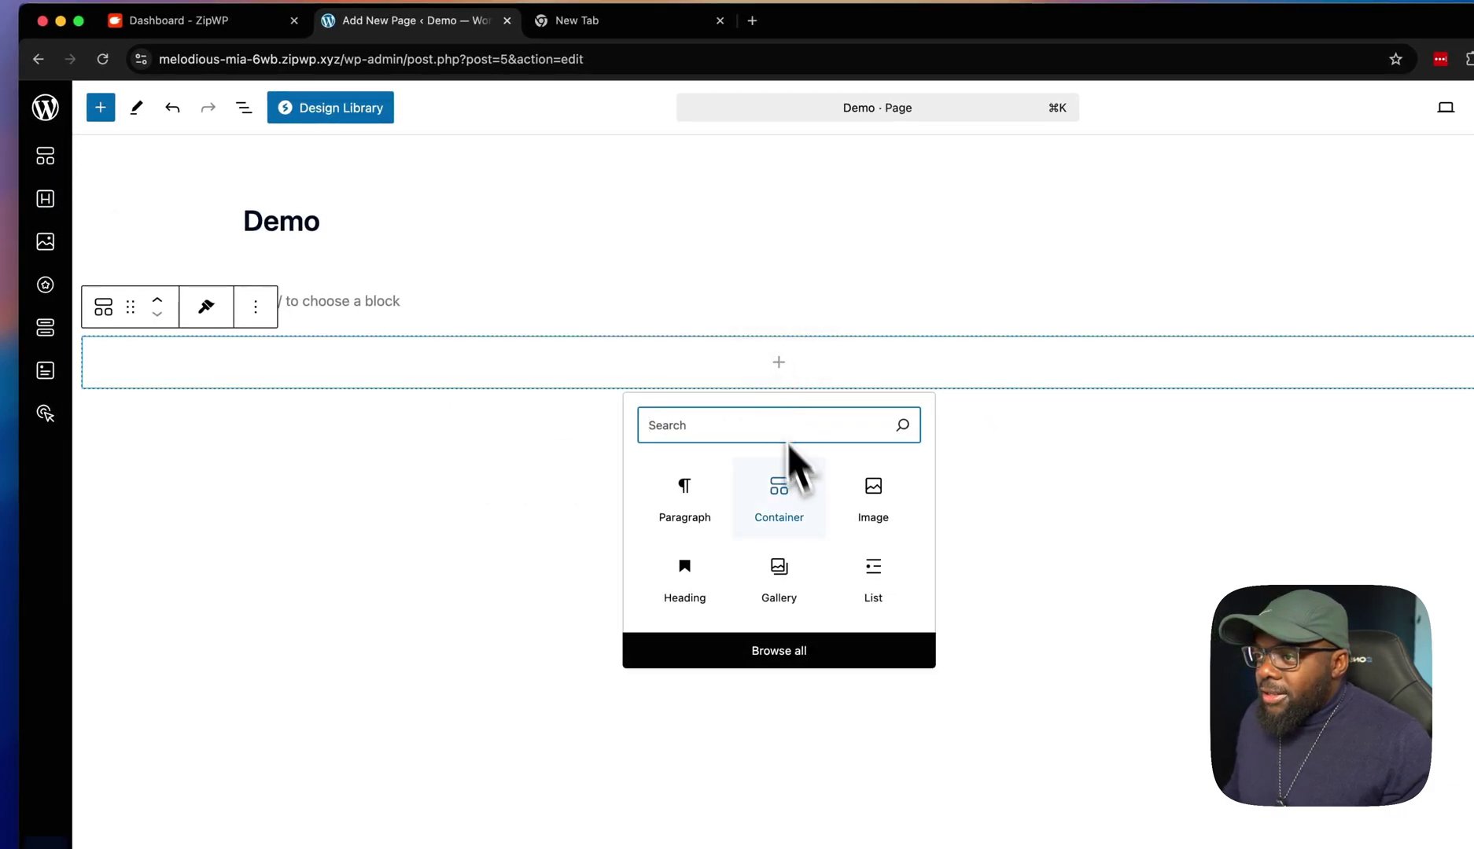
click(793, 501)
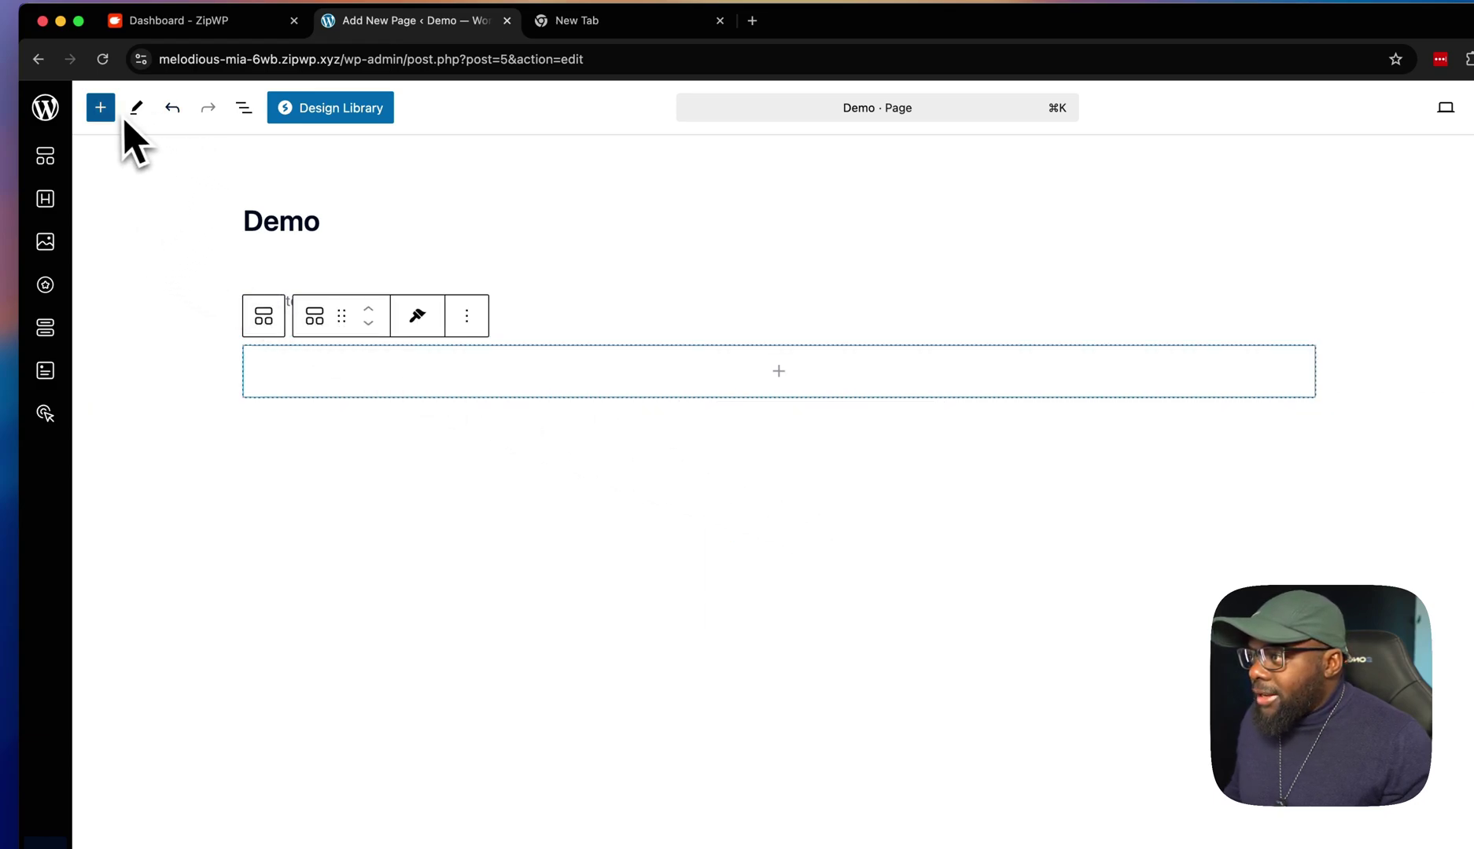
Add a centre-aligned Spectra heading, a countdown timer and a Click Here button
click(102, 108)
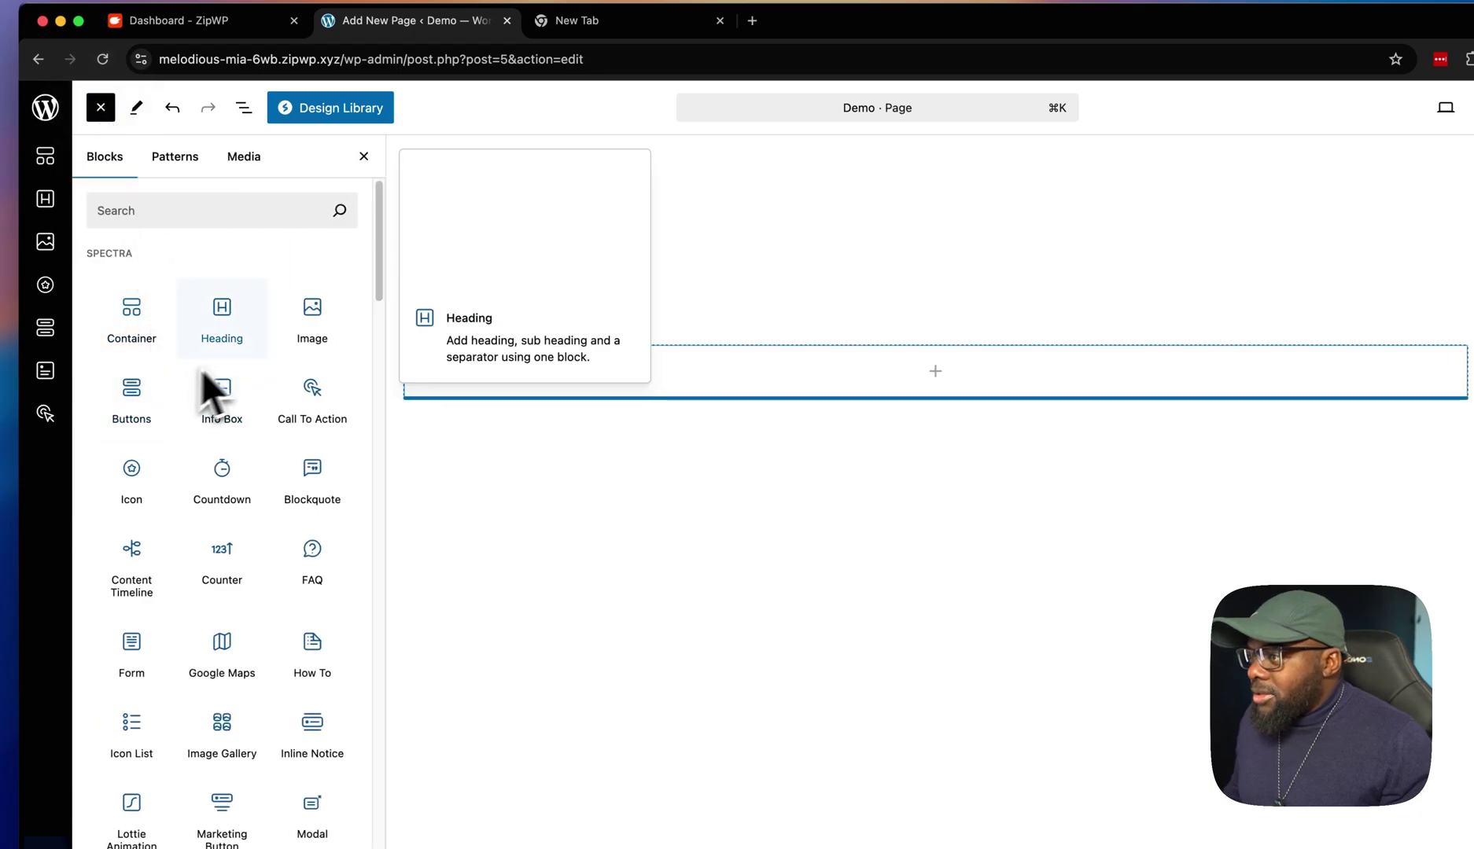
click(240, 326)
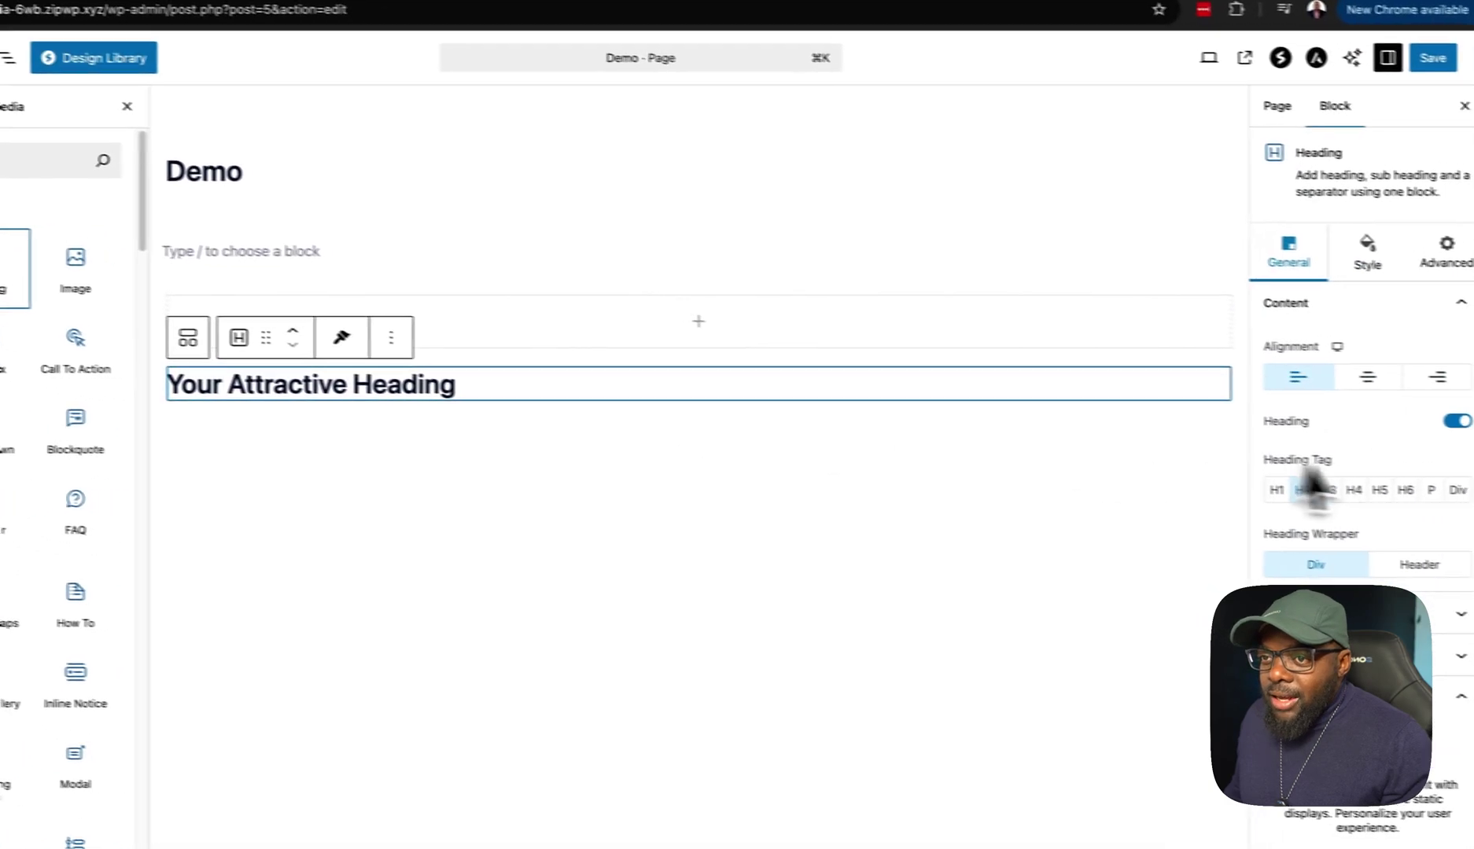
click(1367, 377)
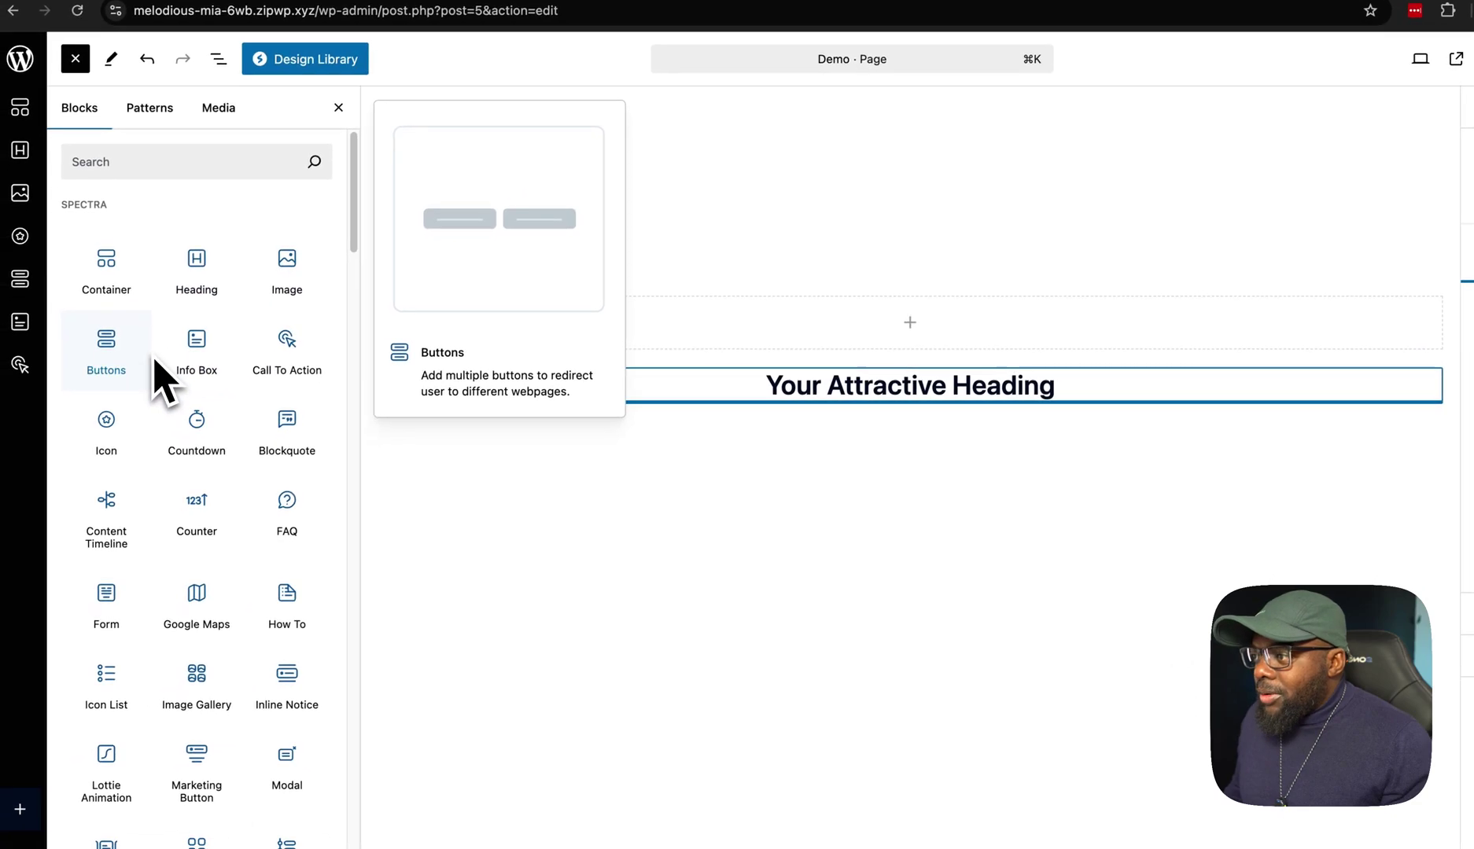
click(204, 431)
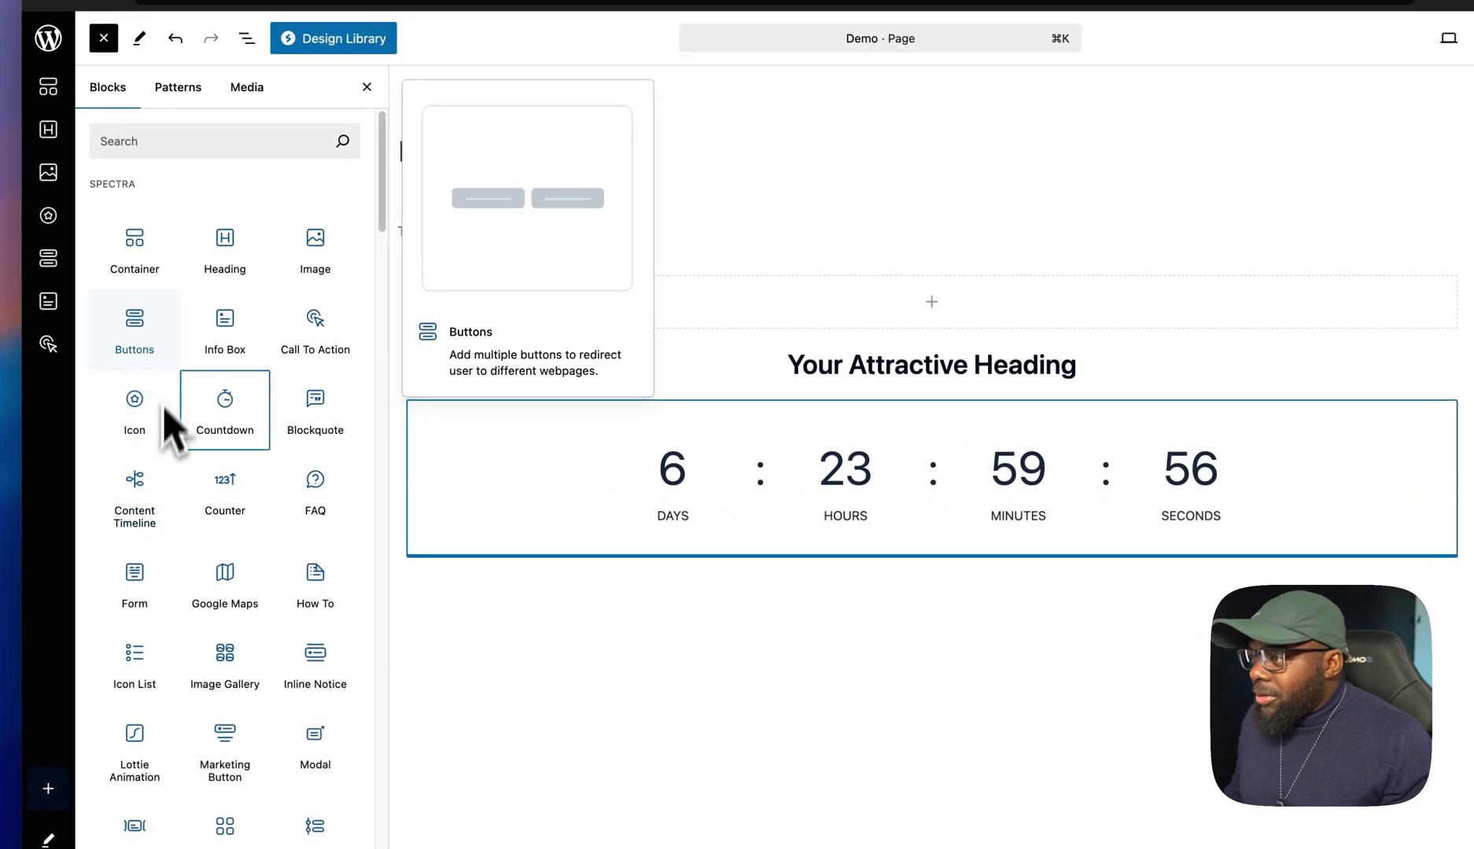
click(145, 340)
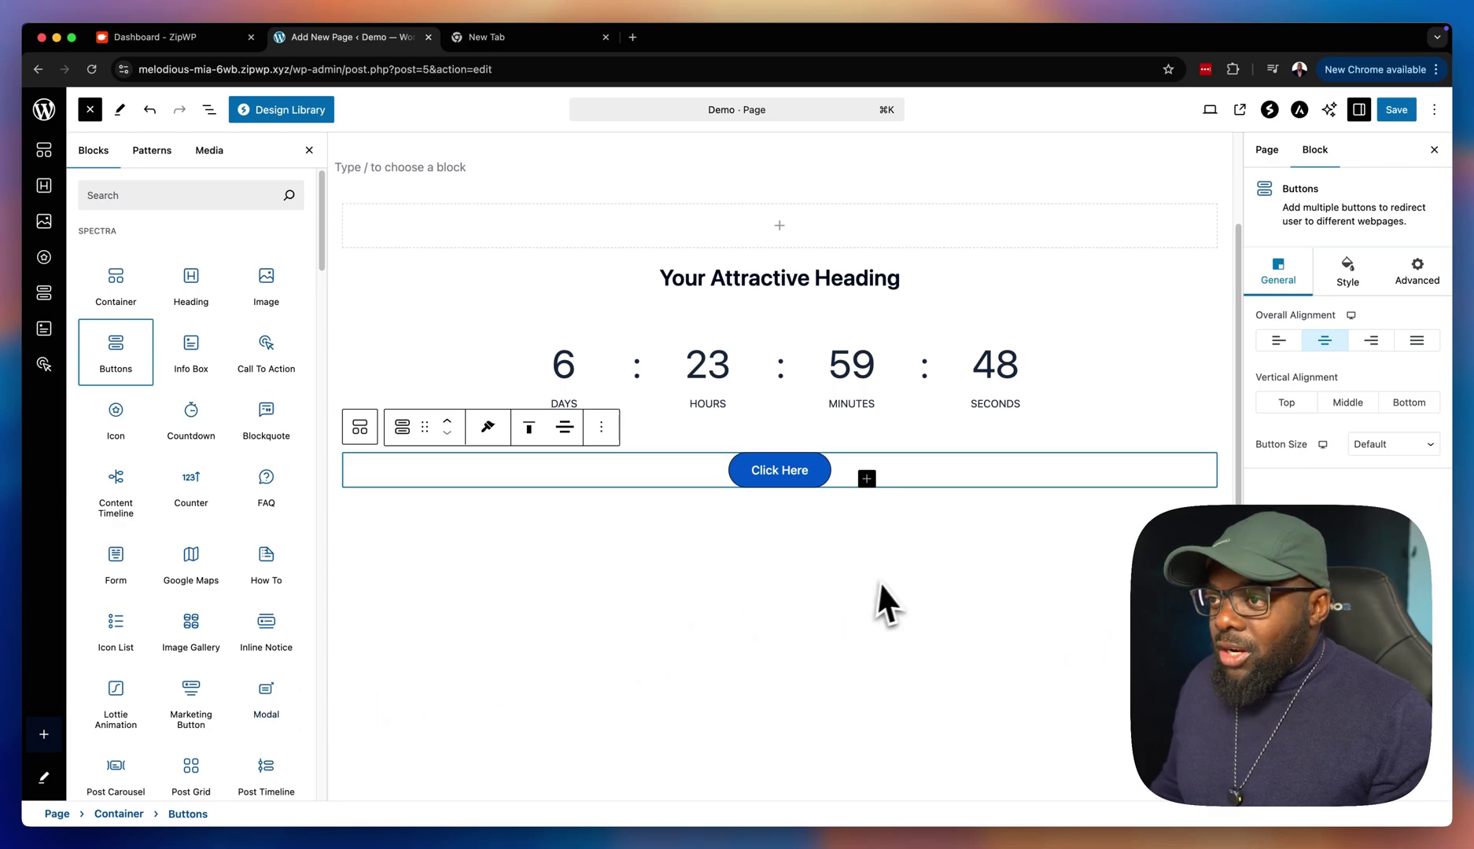
scroll(885, 588, up, 2)
Save the Demo page, then start Create Blueprint for the Demo site in ZipWP's Staging Sites
click(1400, 114)
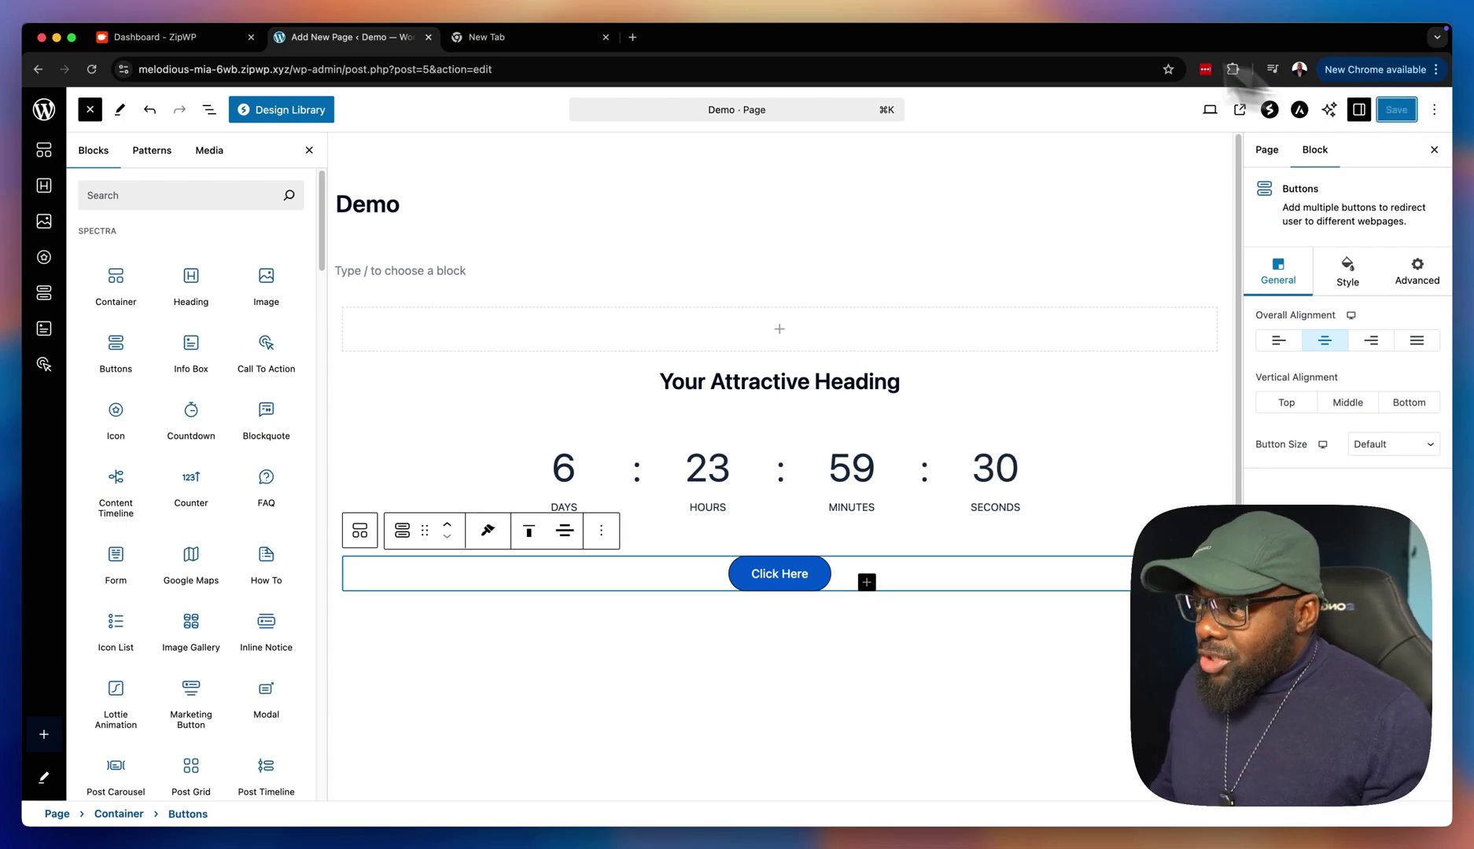
click(191, 44)
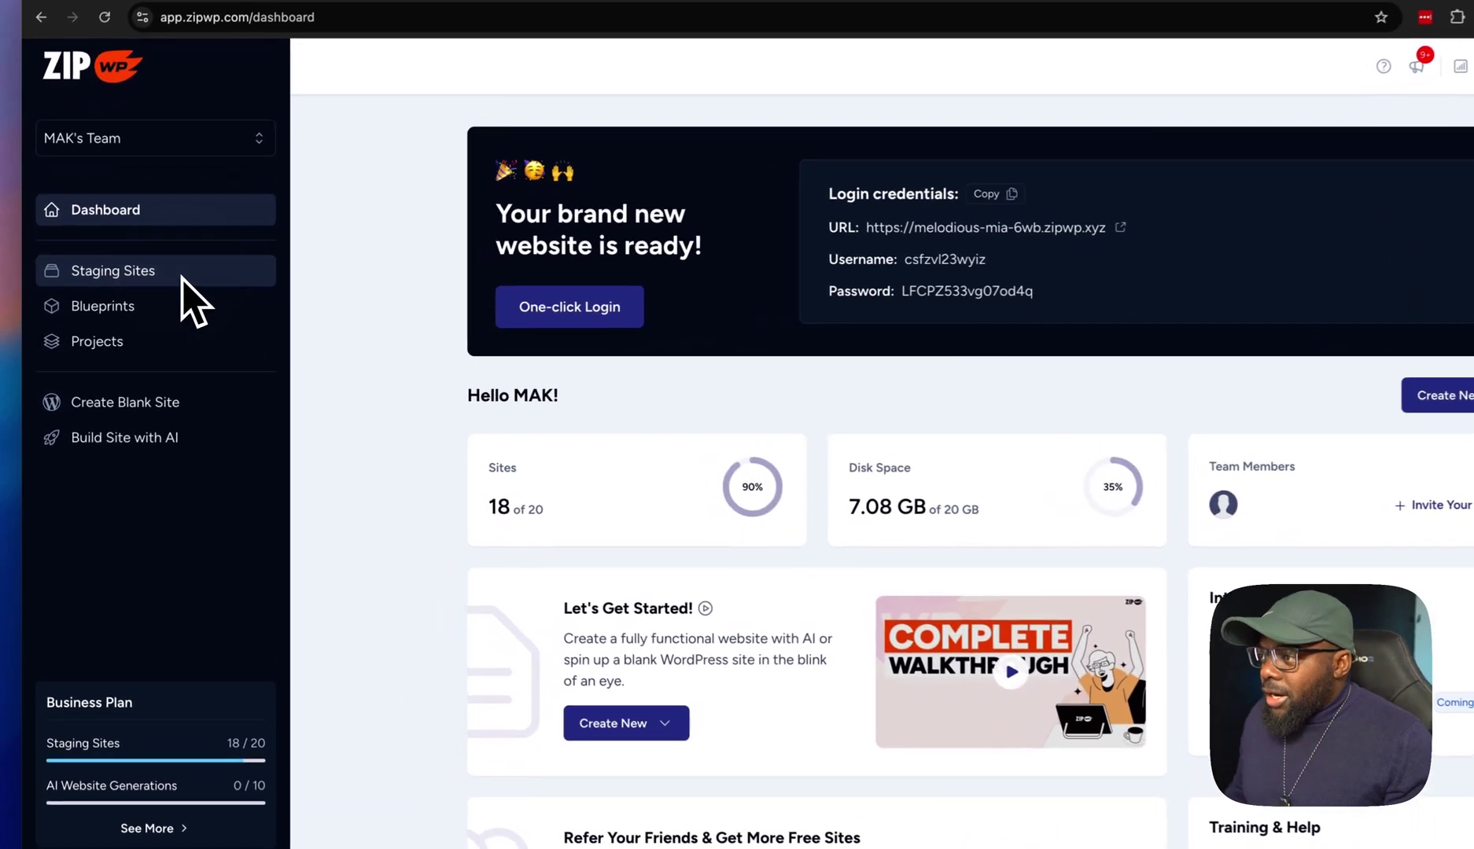
click(177, 285)
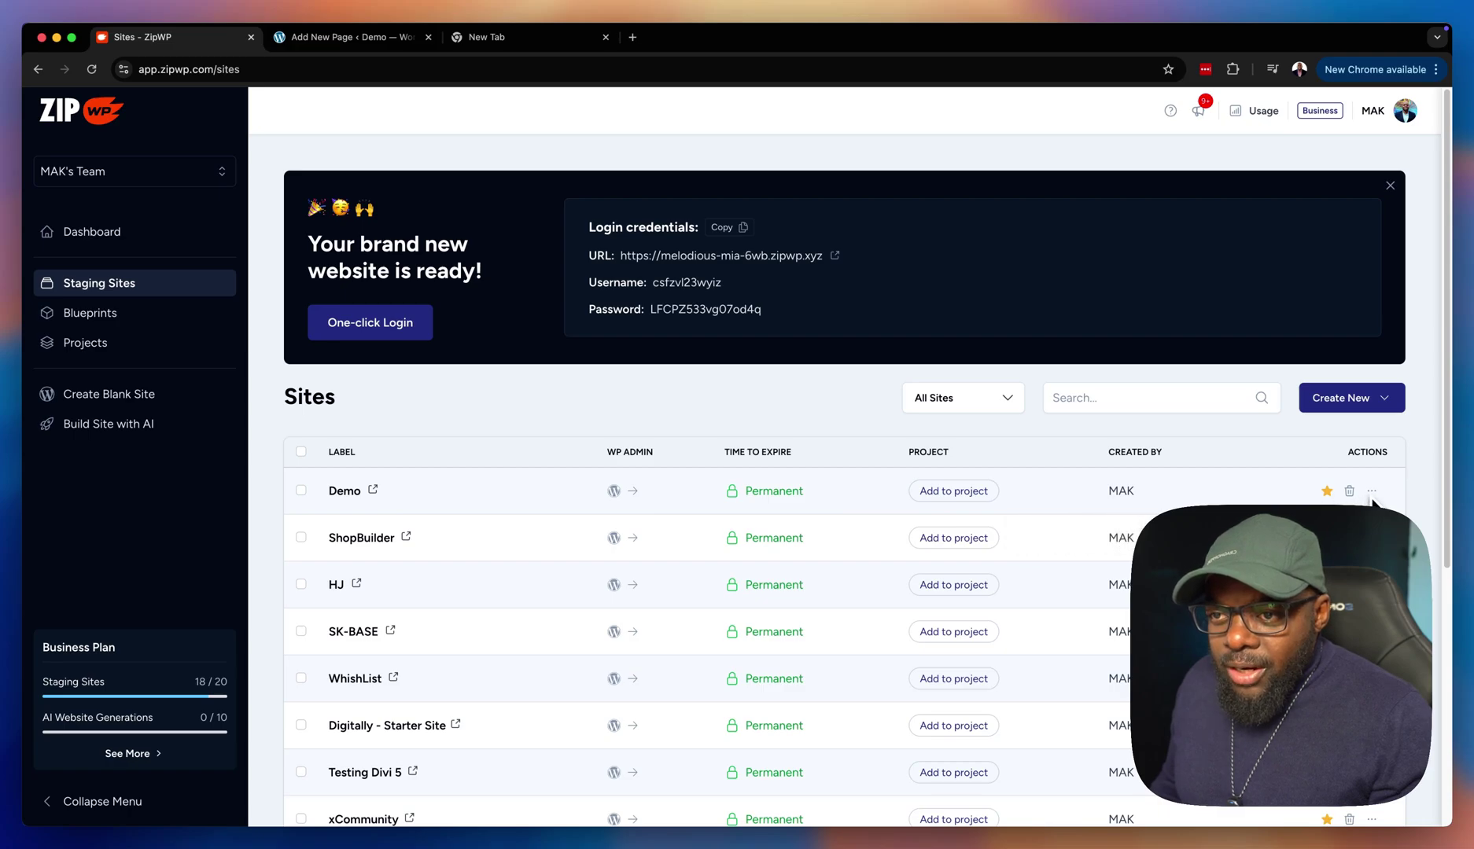
scroll(1373, 502, down, 2)
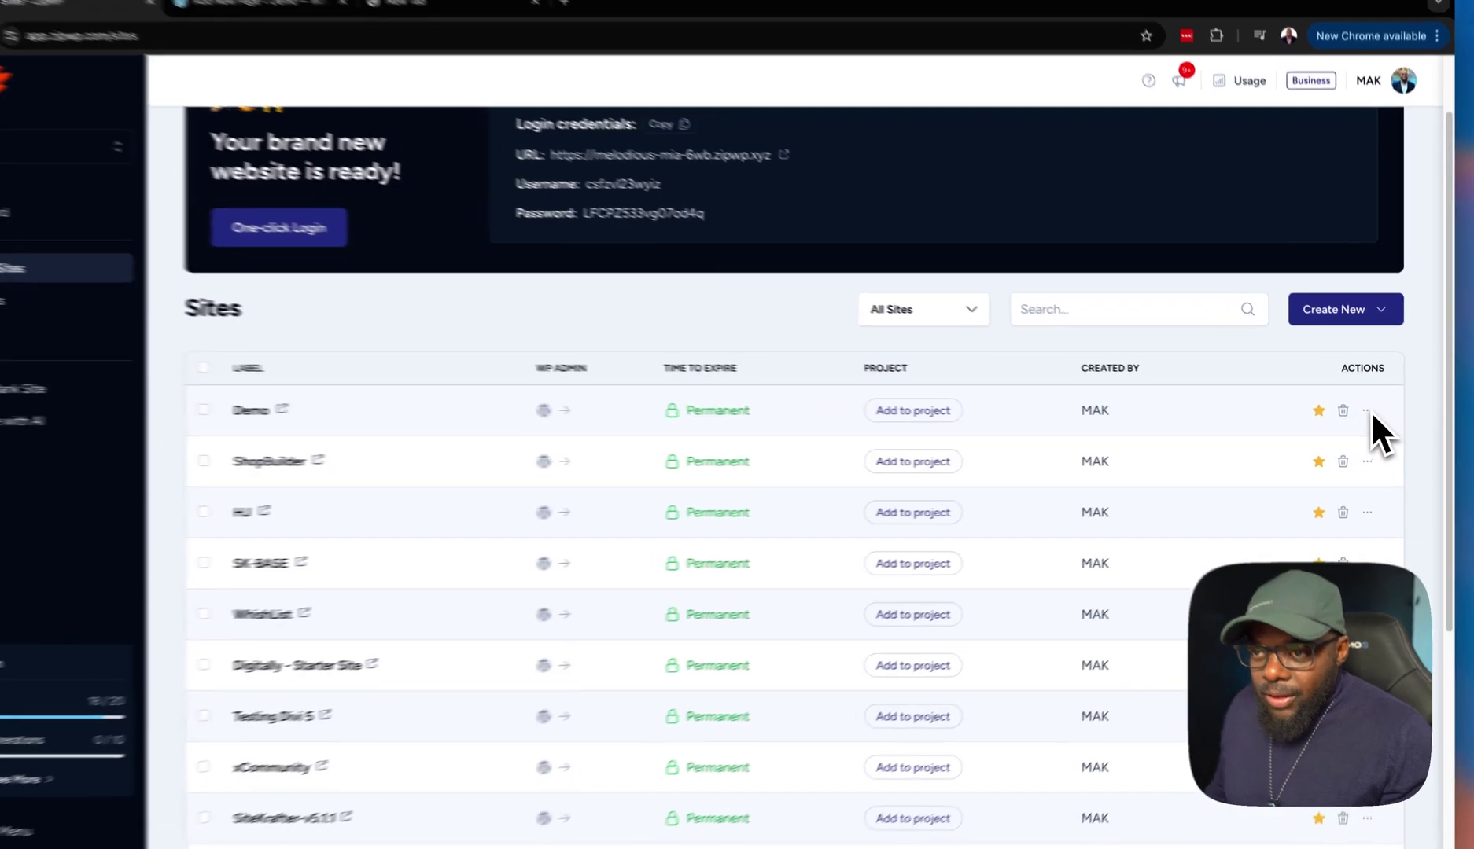
click(1372, 414)
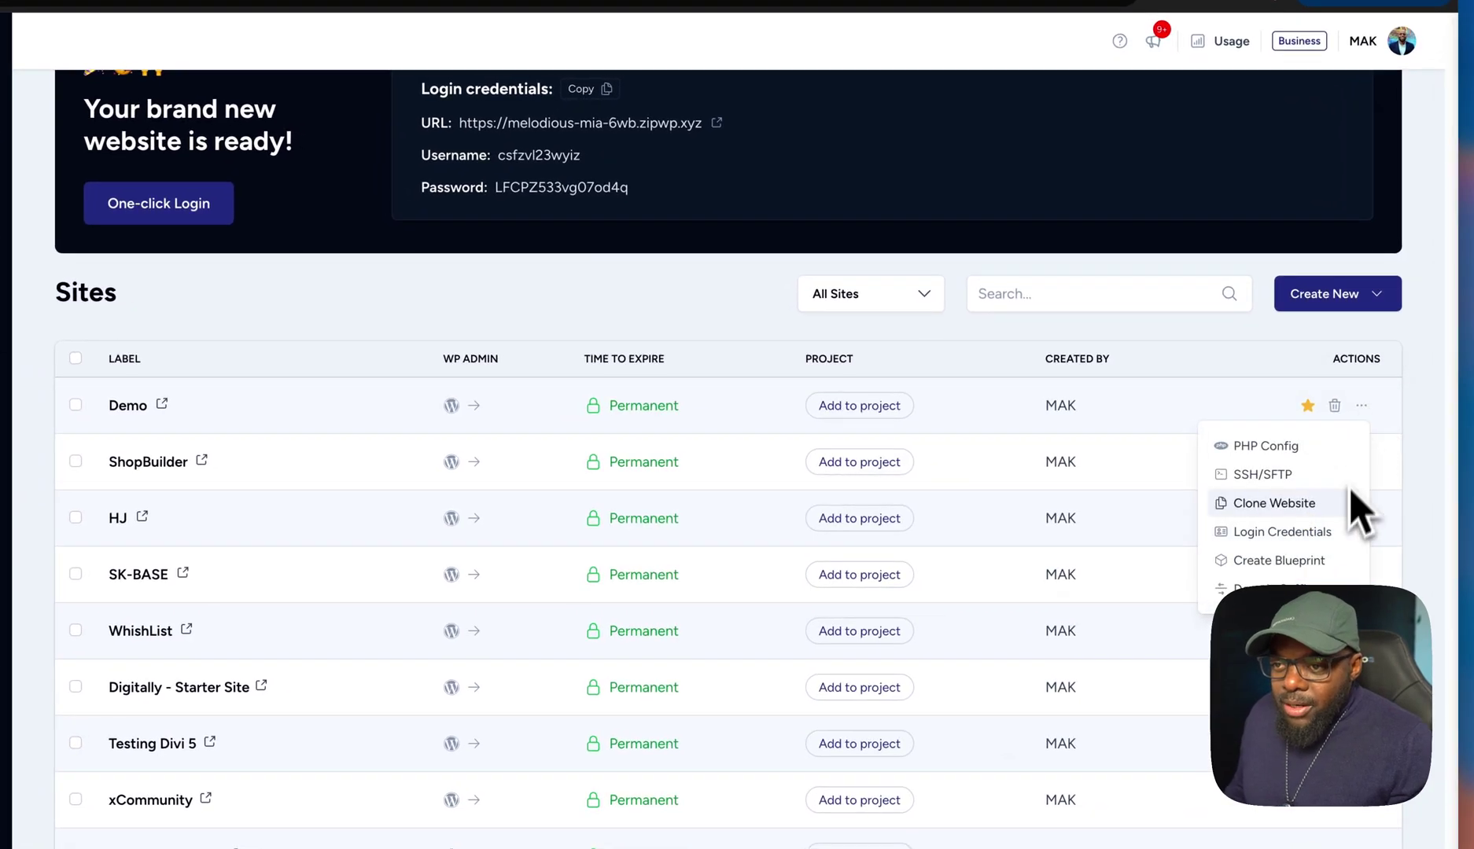
click(1320, 567)
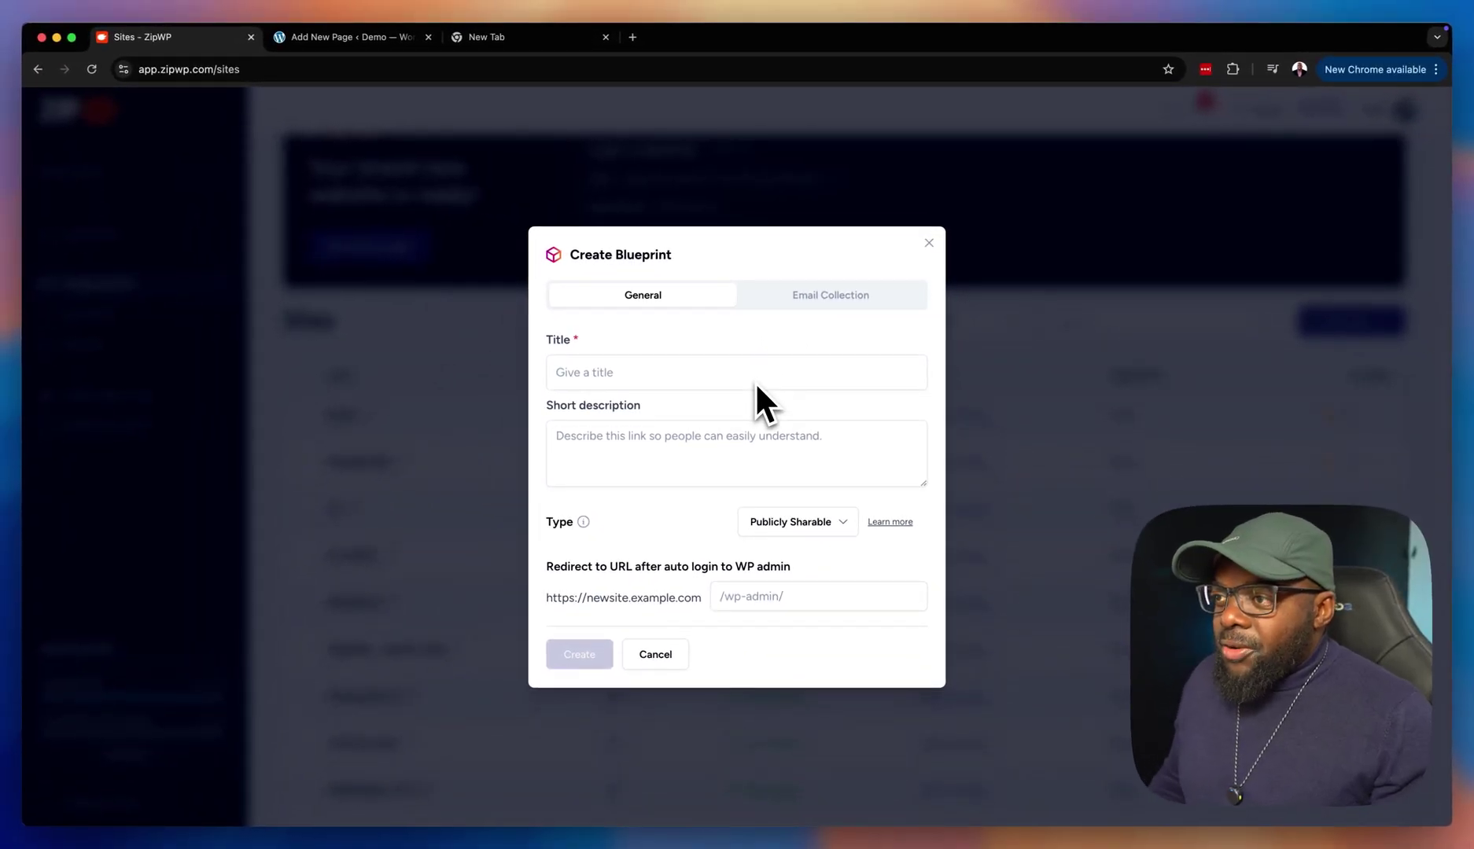
Title the blueprint 'Spectra Demo' and copy that title into the short description
click(758, 384)
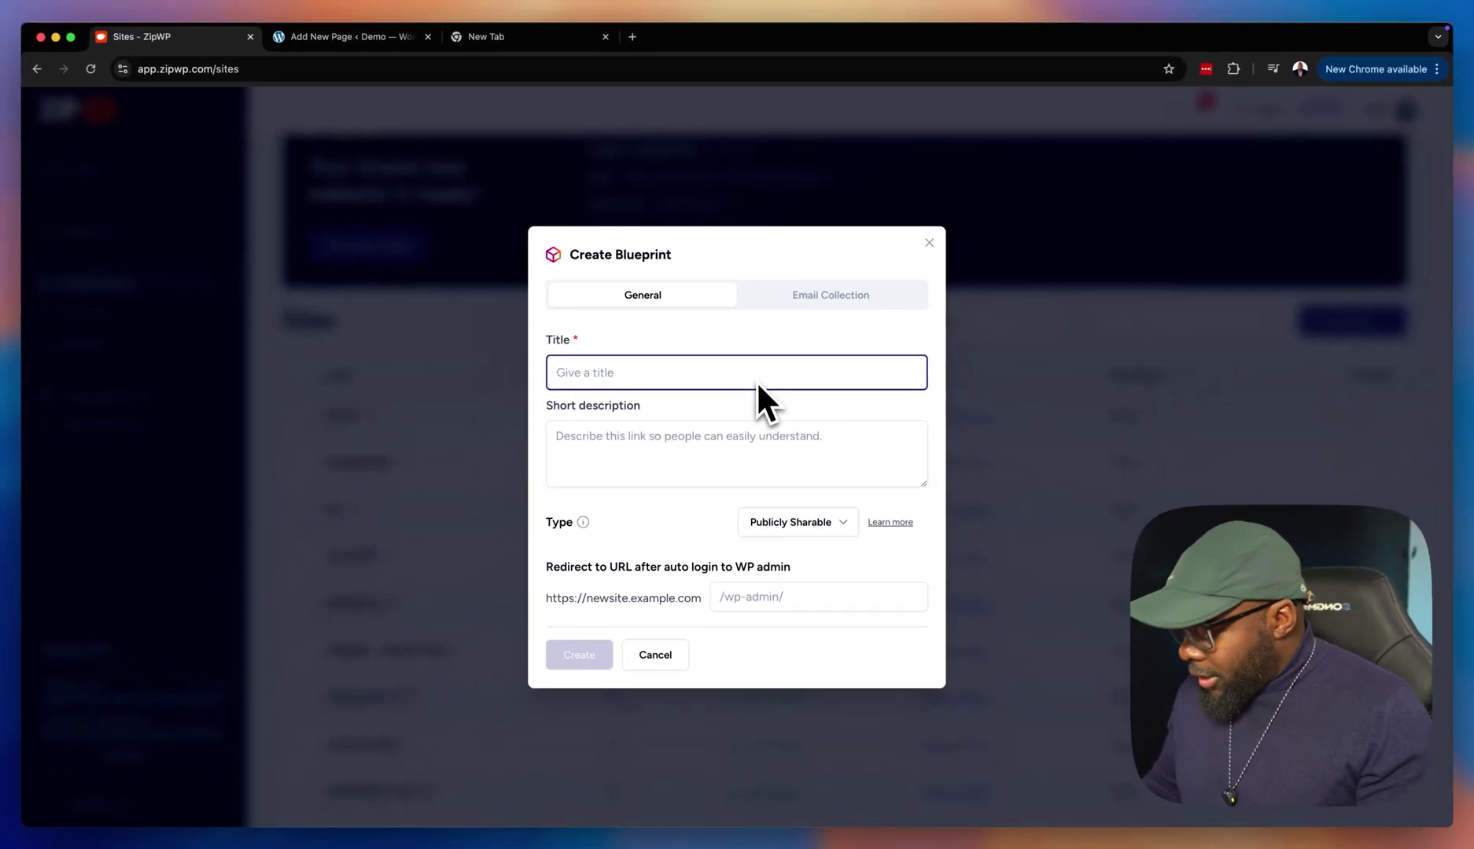
text(Spe)
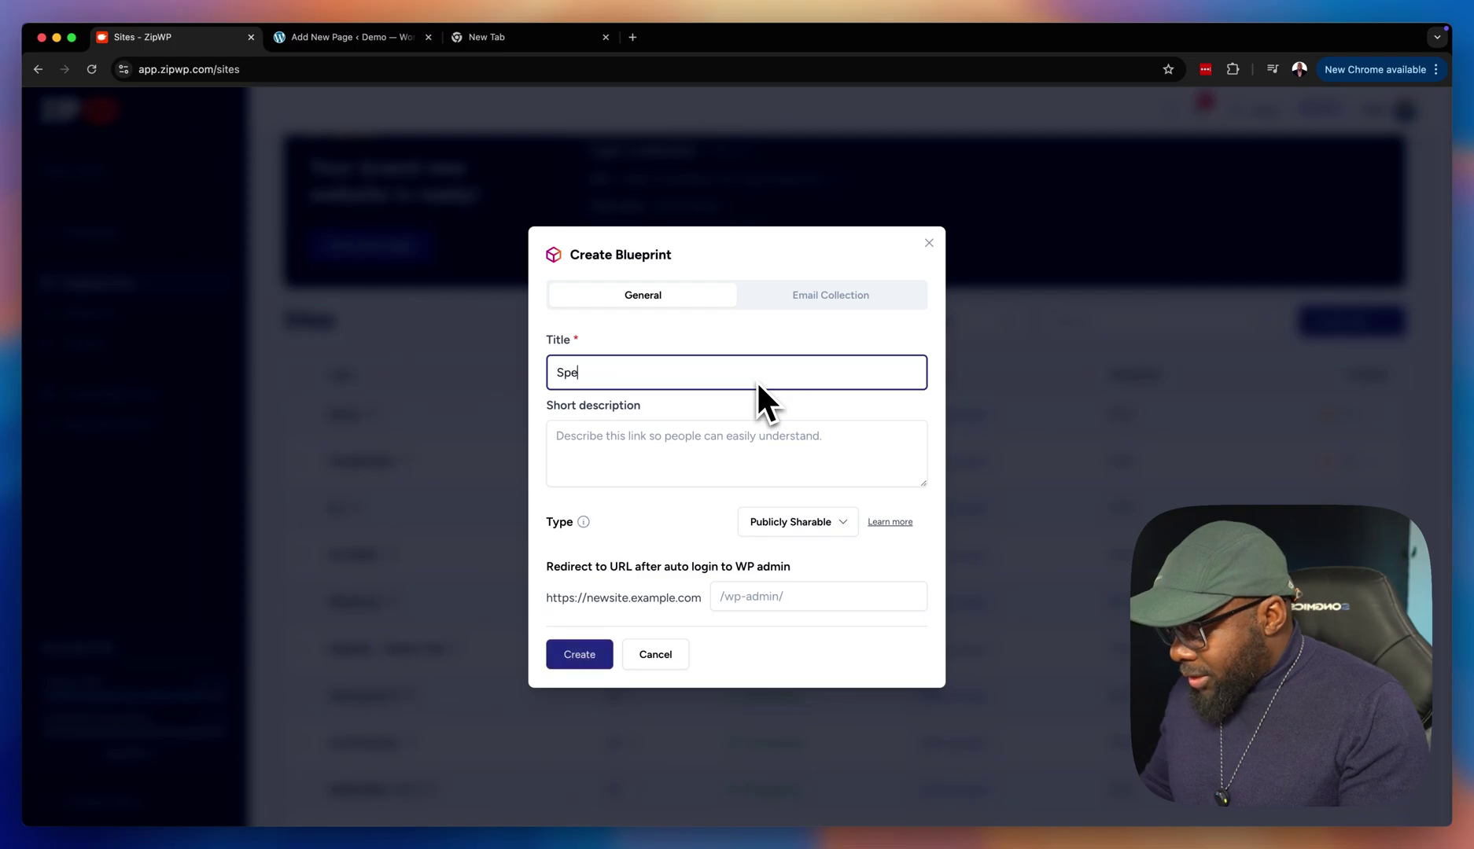
text(ctra Demo)
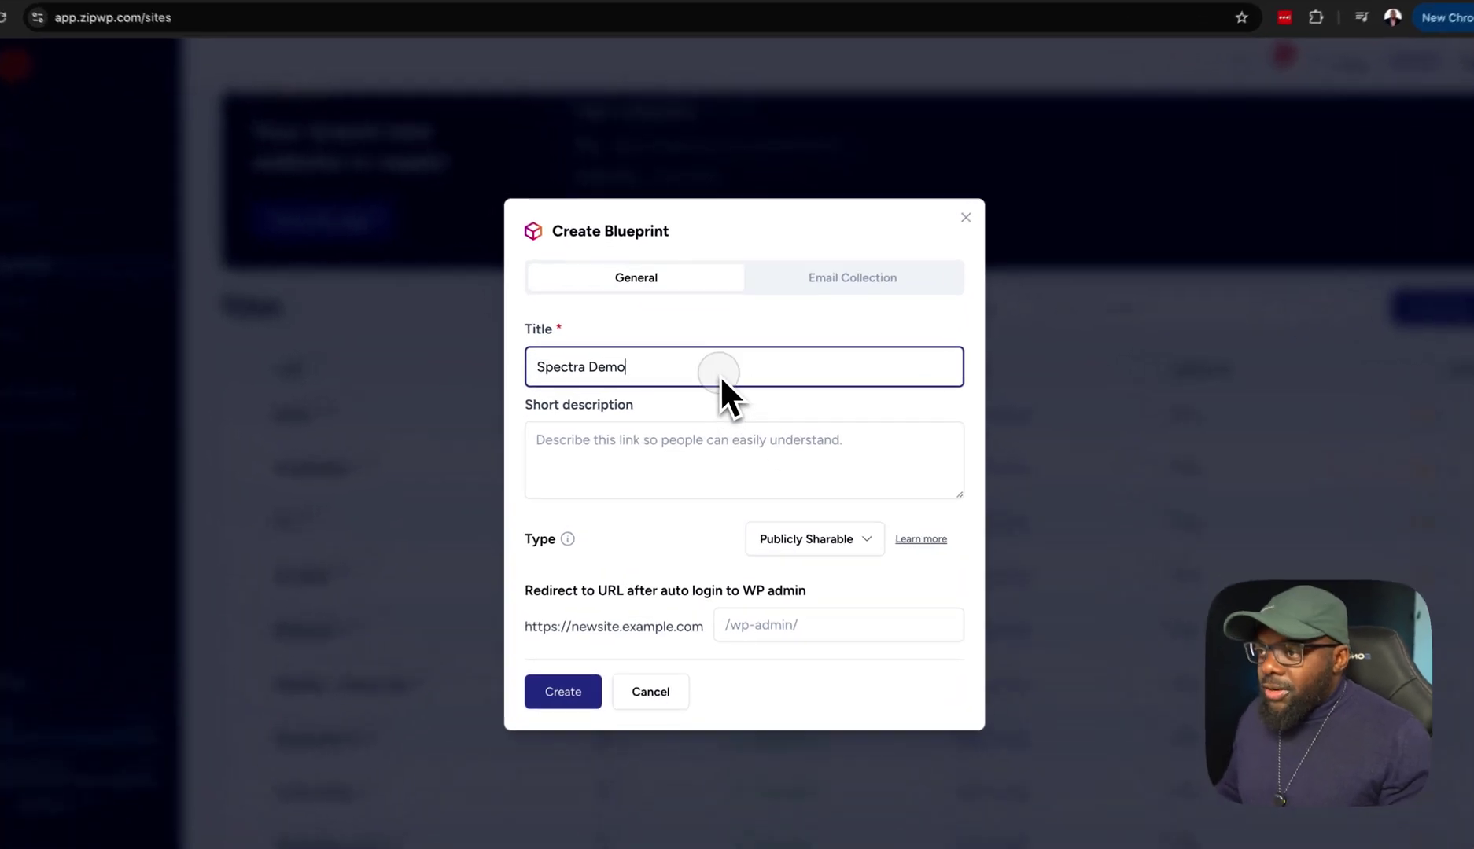
triple_click(715, 372)
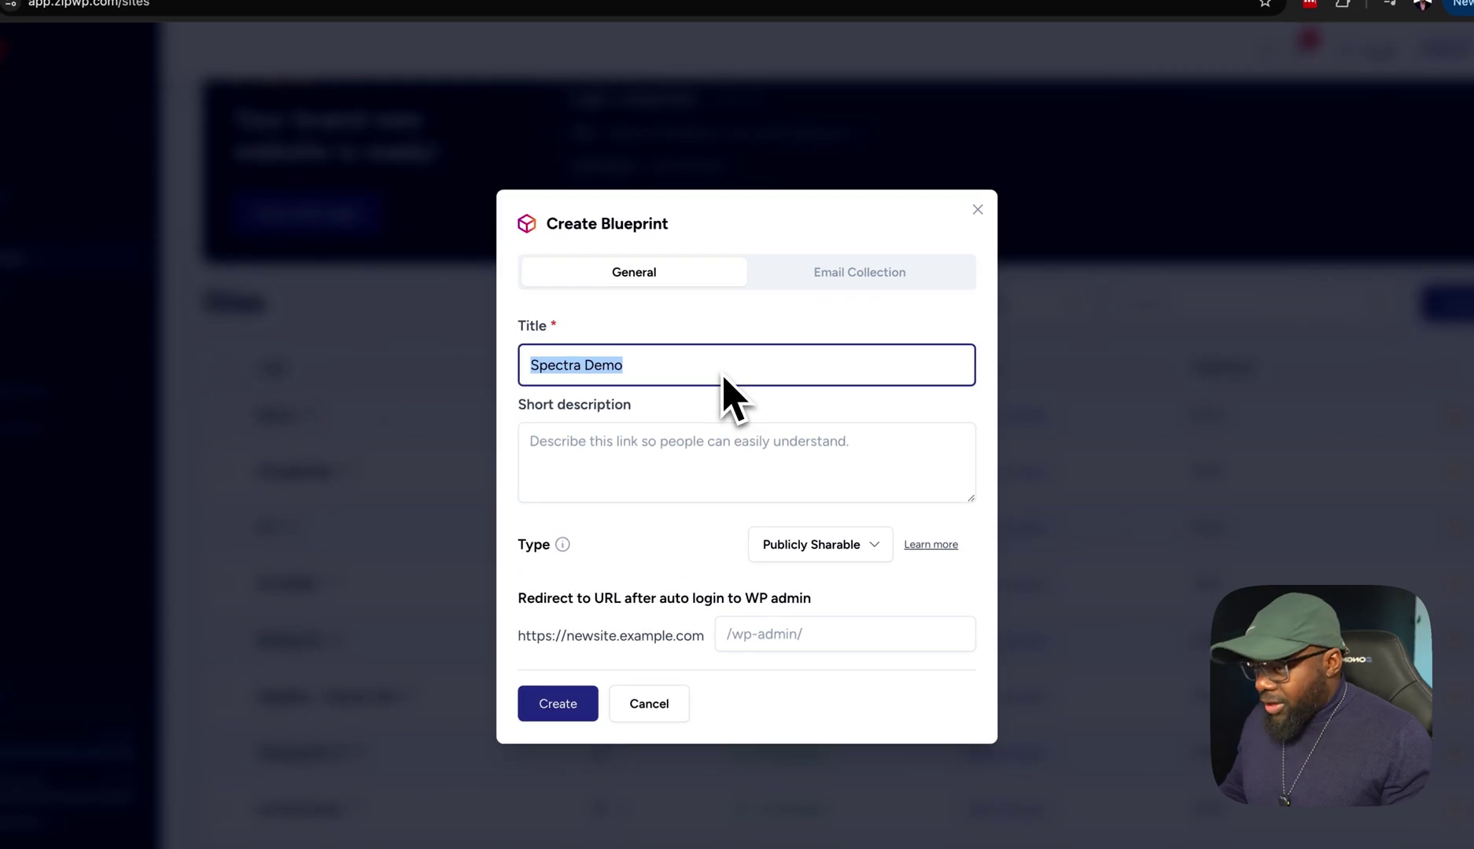
key(ctrl+c)
click(720, 460)
key(ctrl+v)
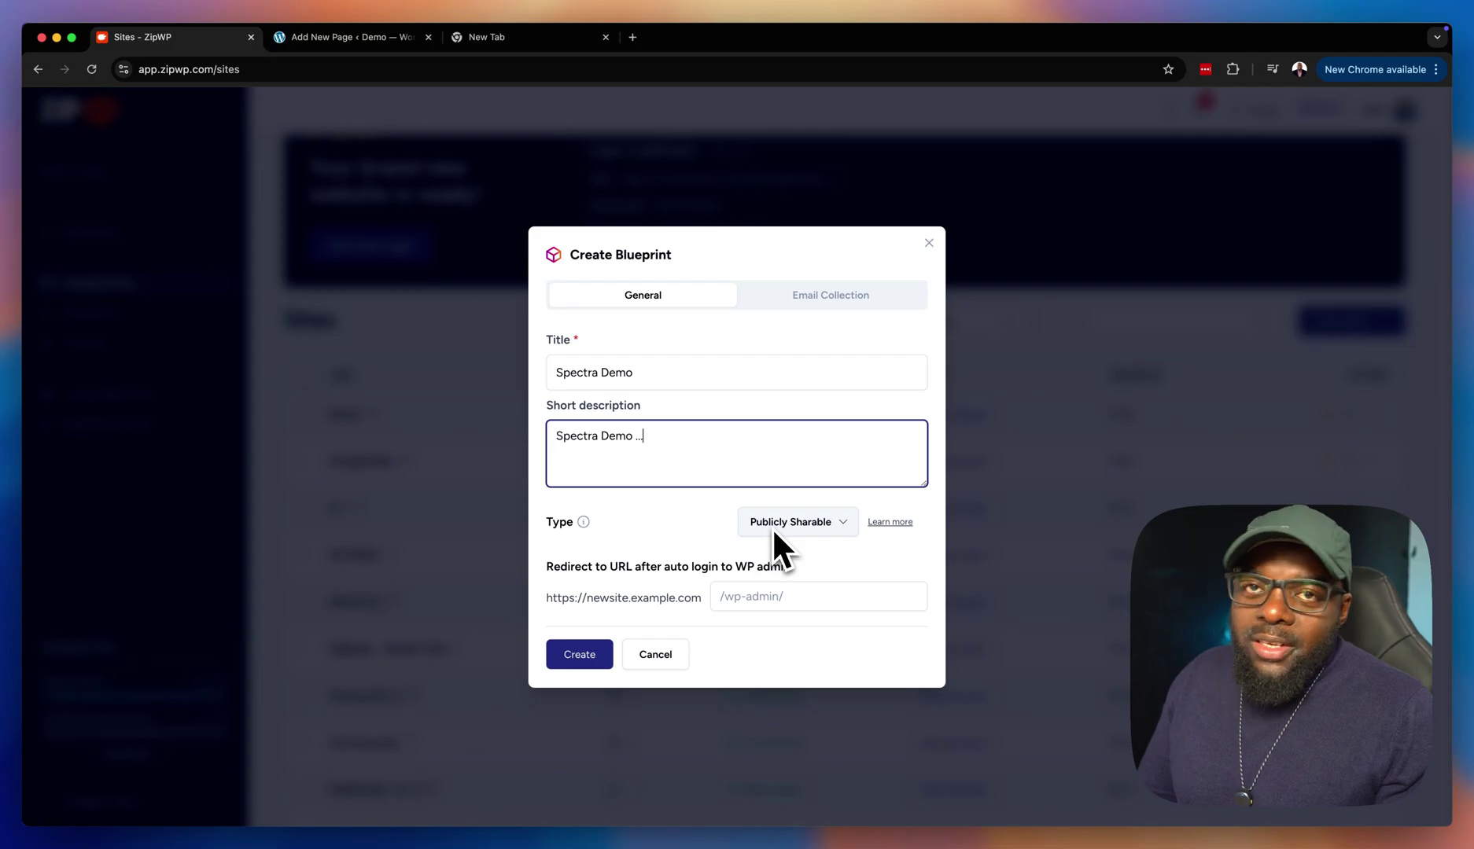
Set the blueprint type to Product Demo and the site lifetime to 04 Hours
mouse_move(584, 525)
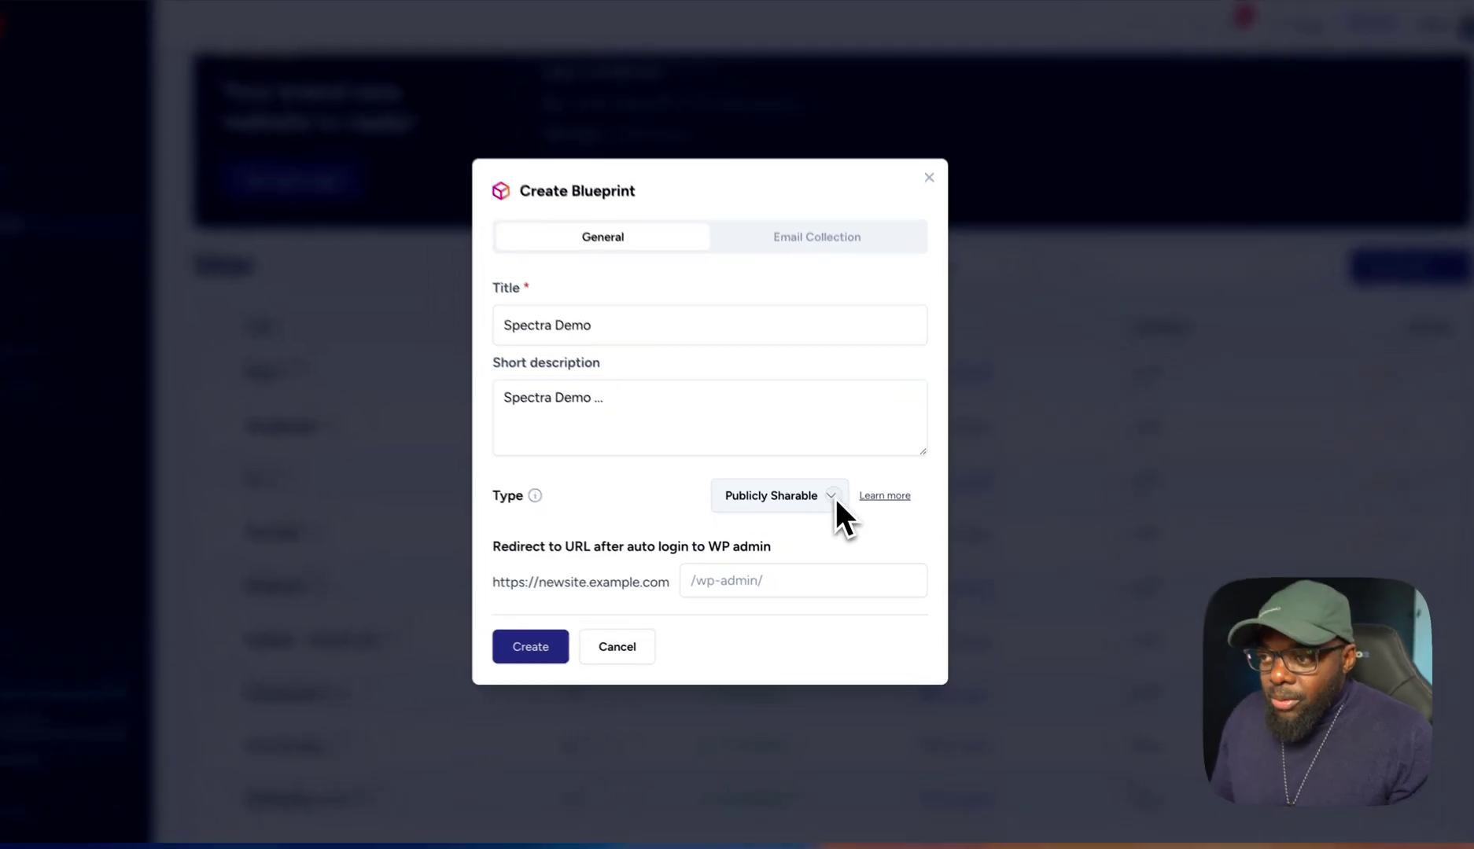
click(832, 494)
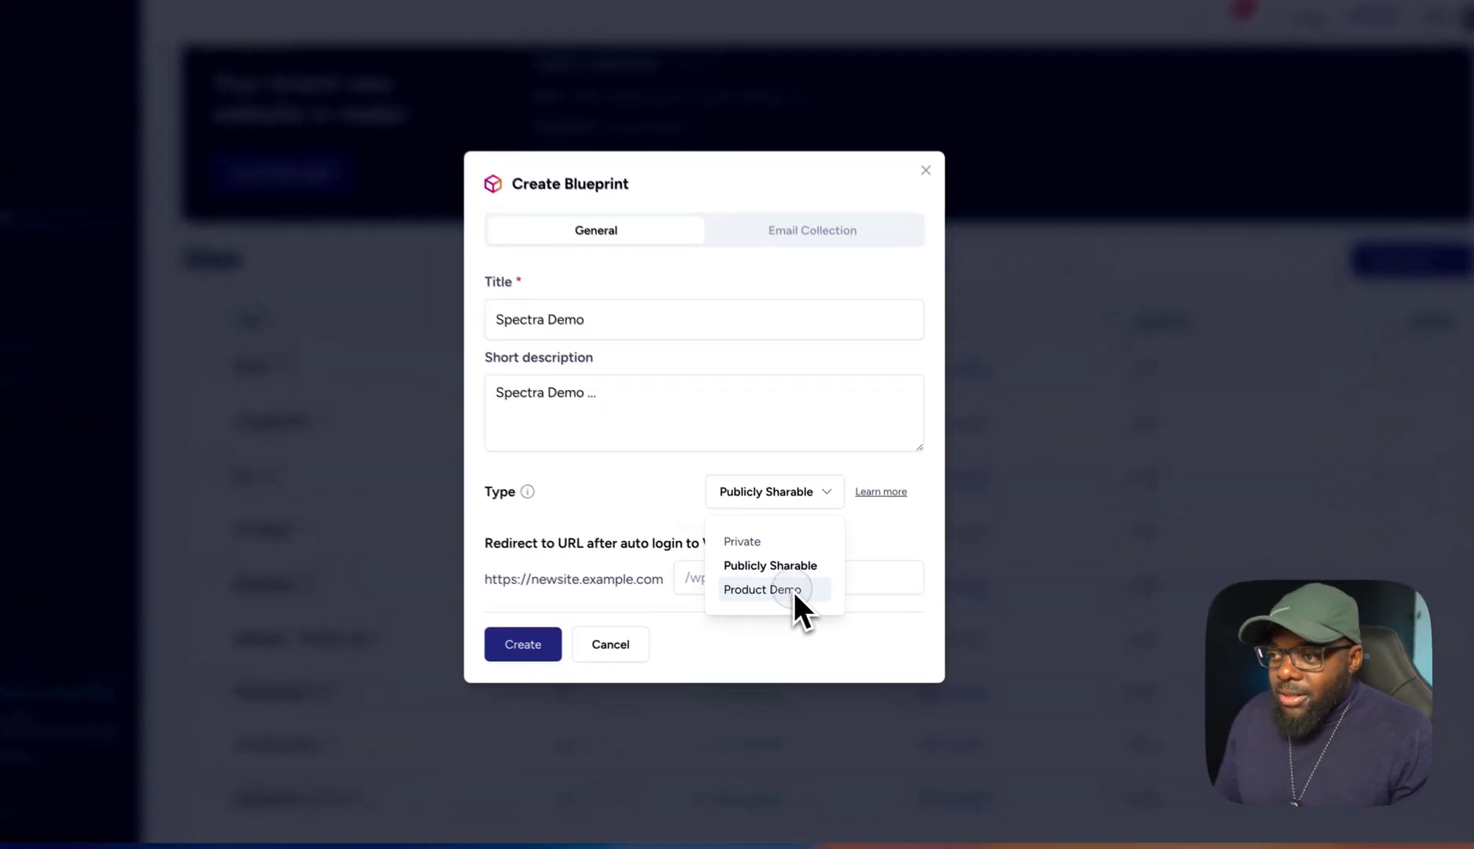
click(814, 608)
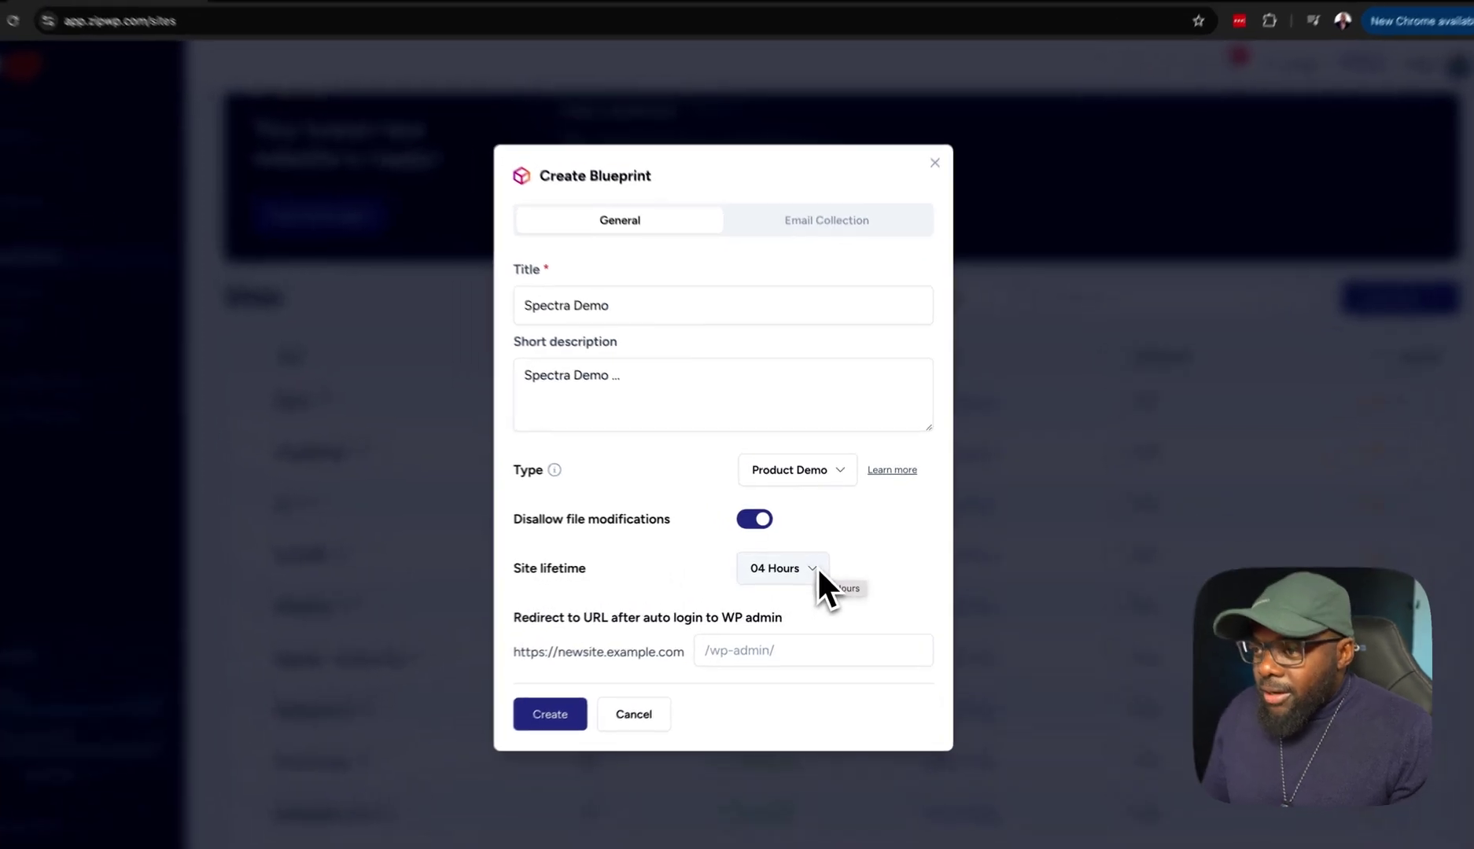
click(821, 570)
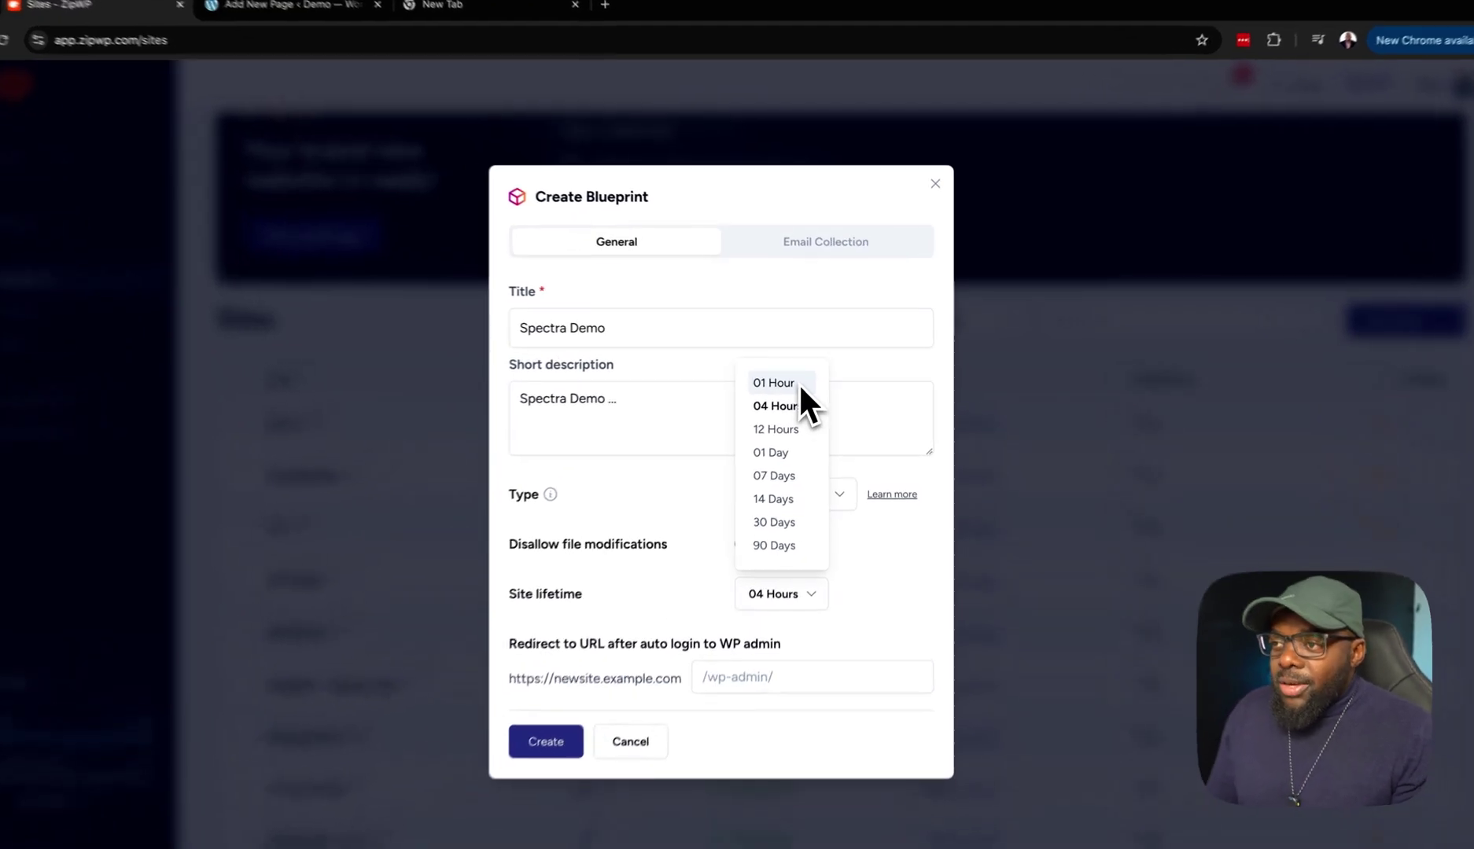
click(807, 379)
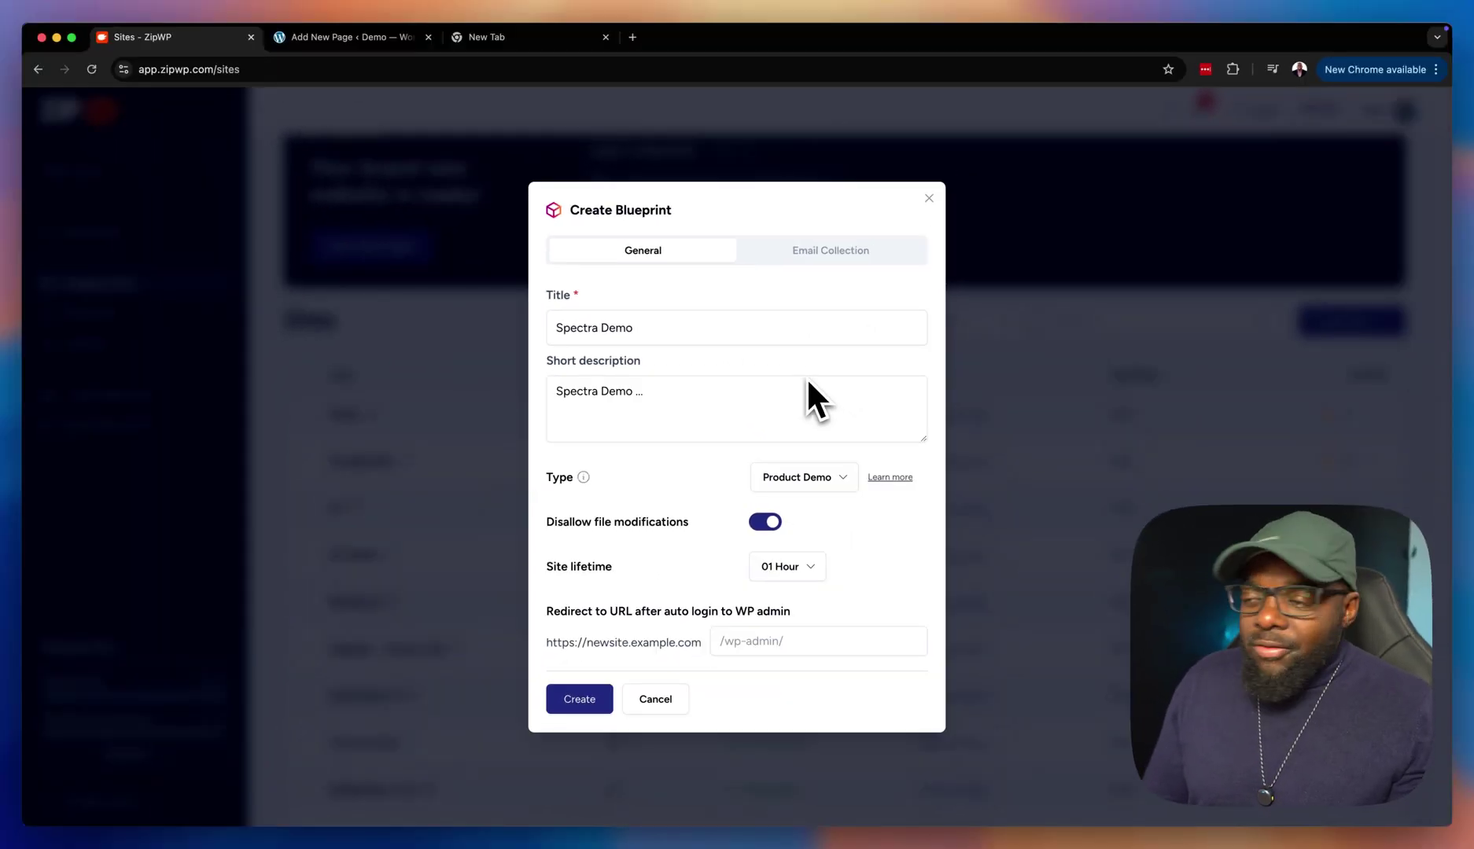
click(817, 567)
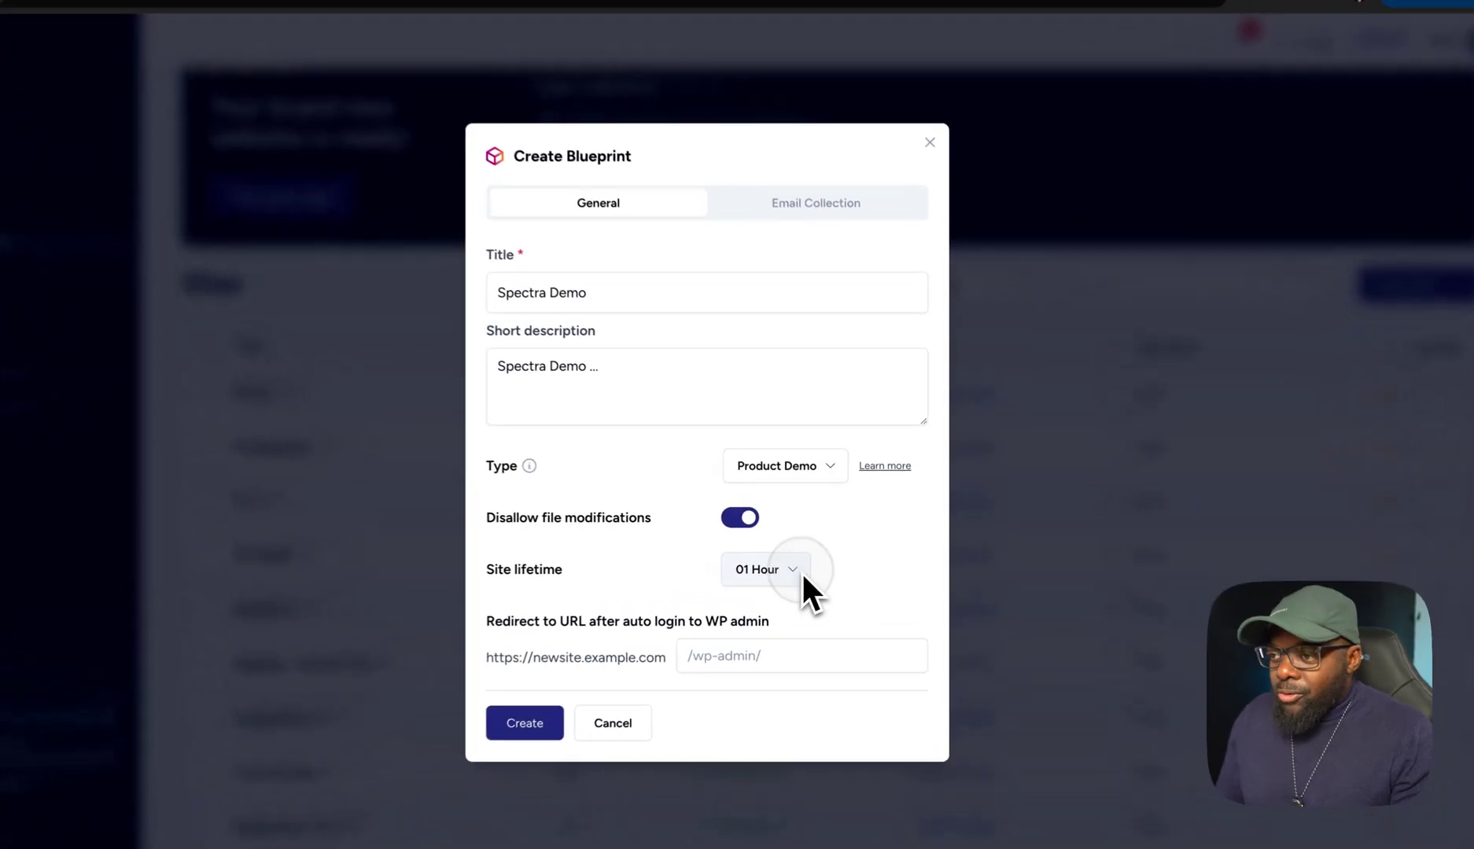
click(773, 377)
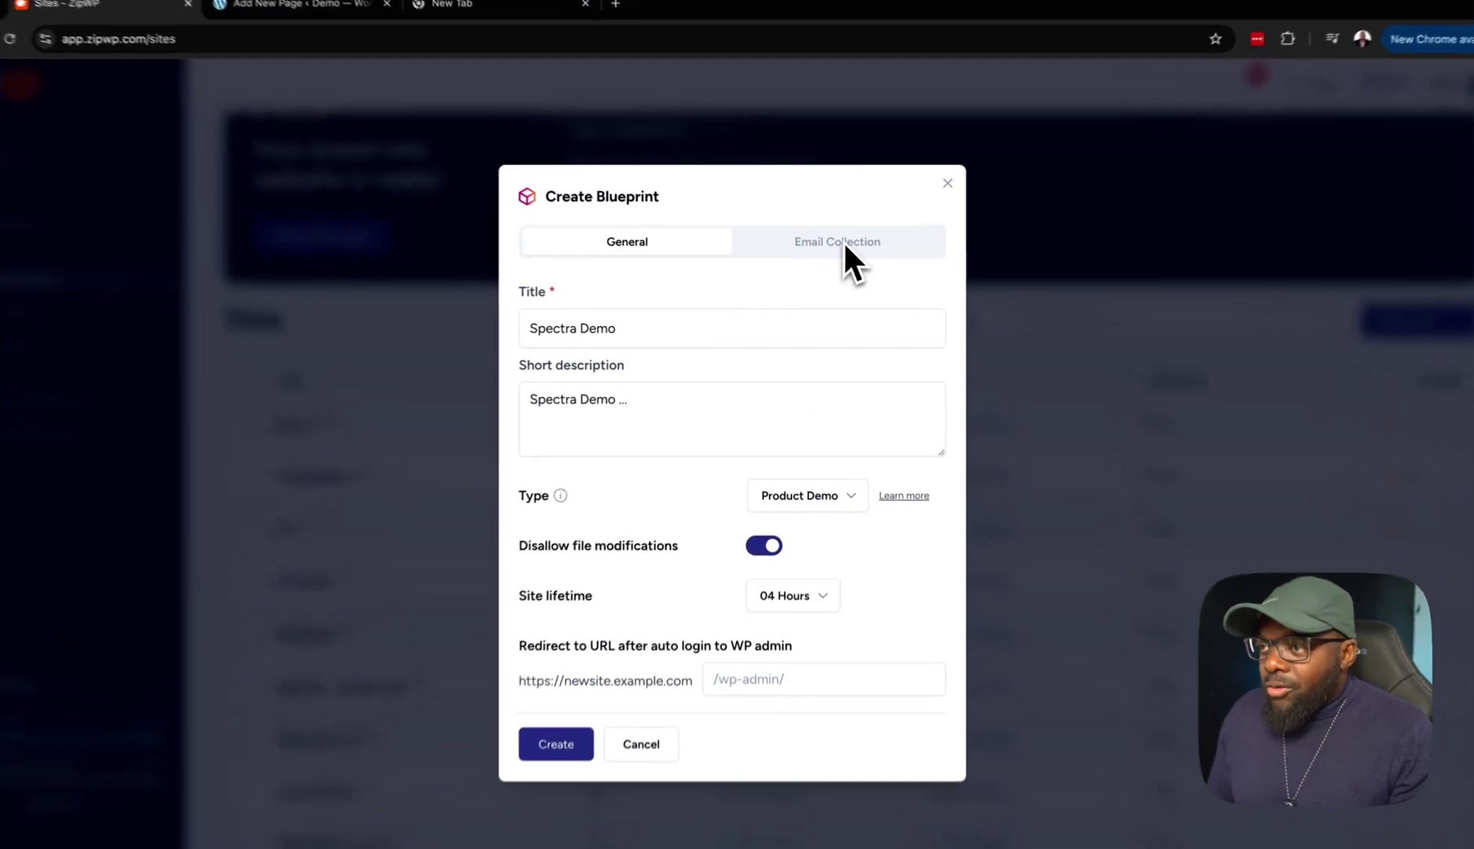
click(839, 253)
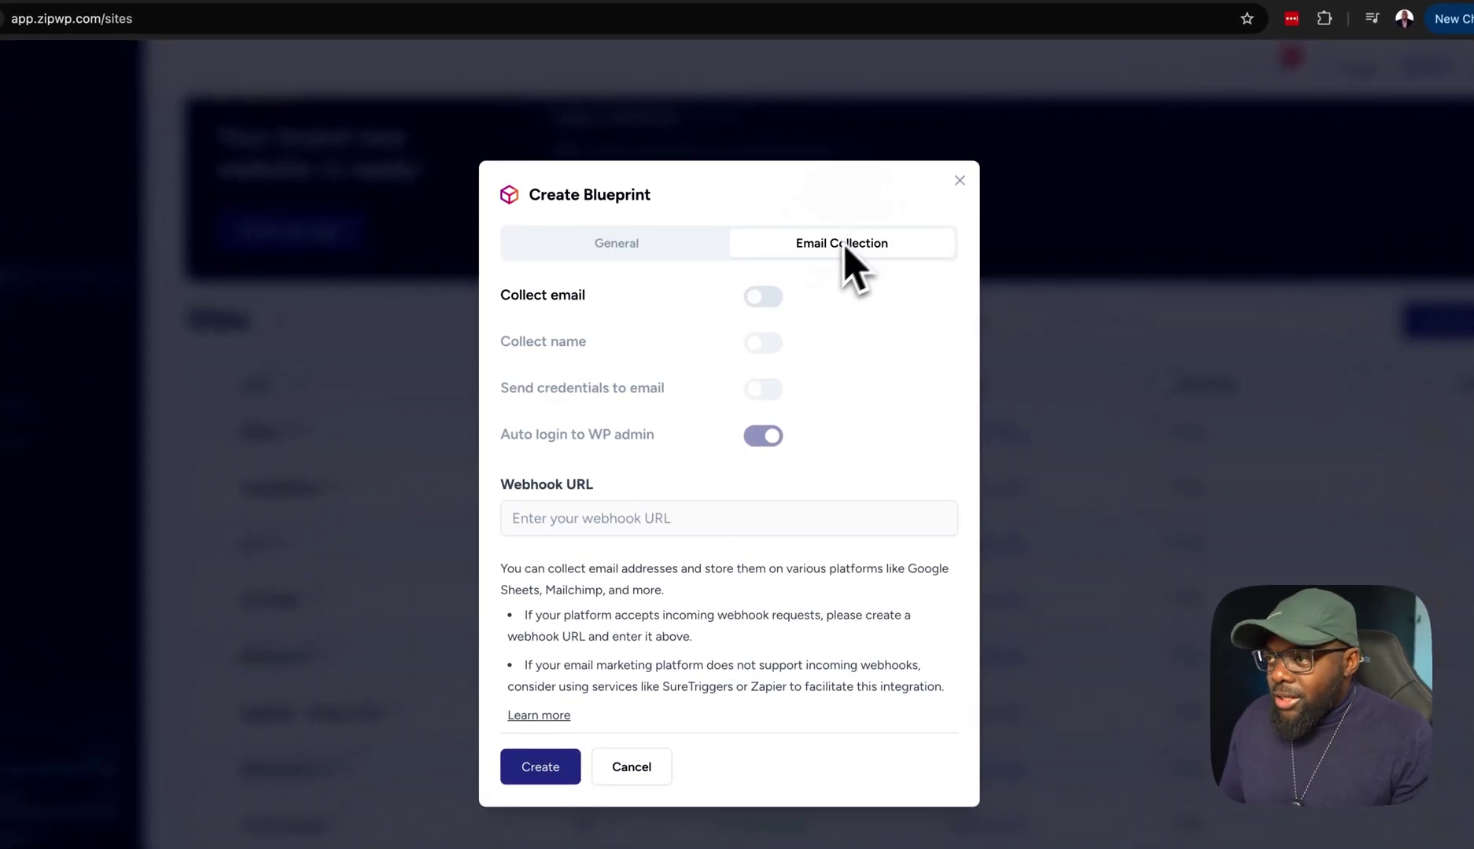
click(763, 297)
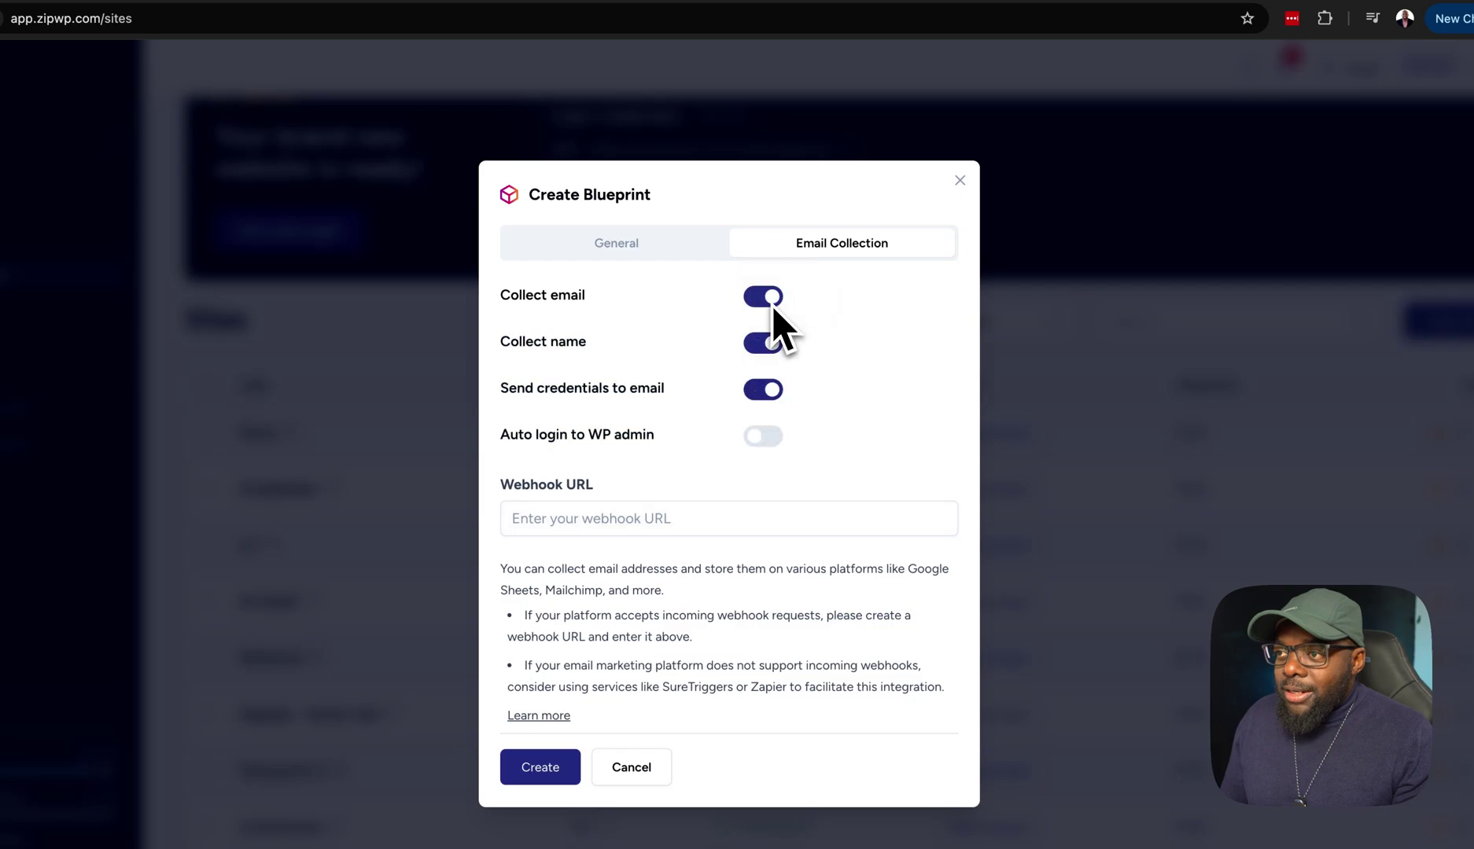
click(660, 529)
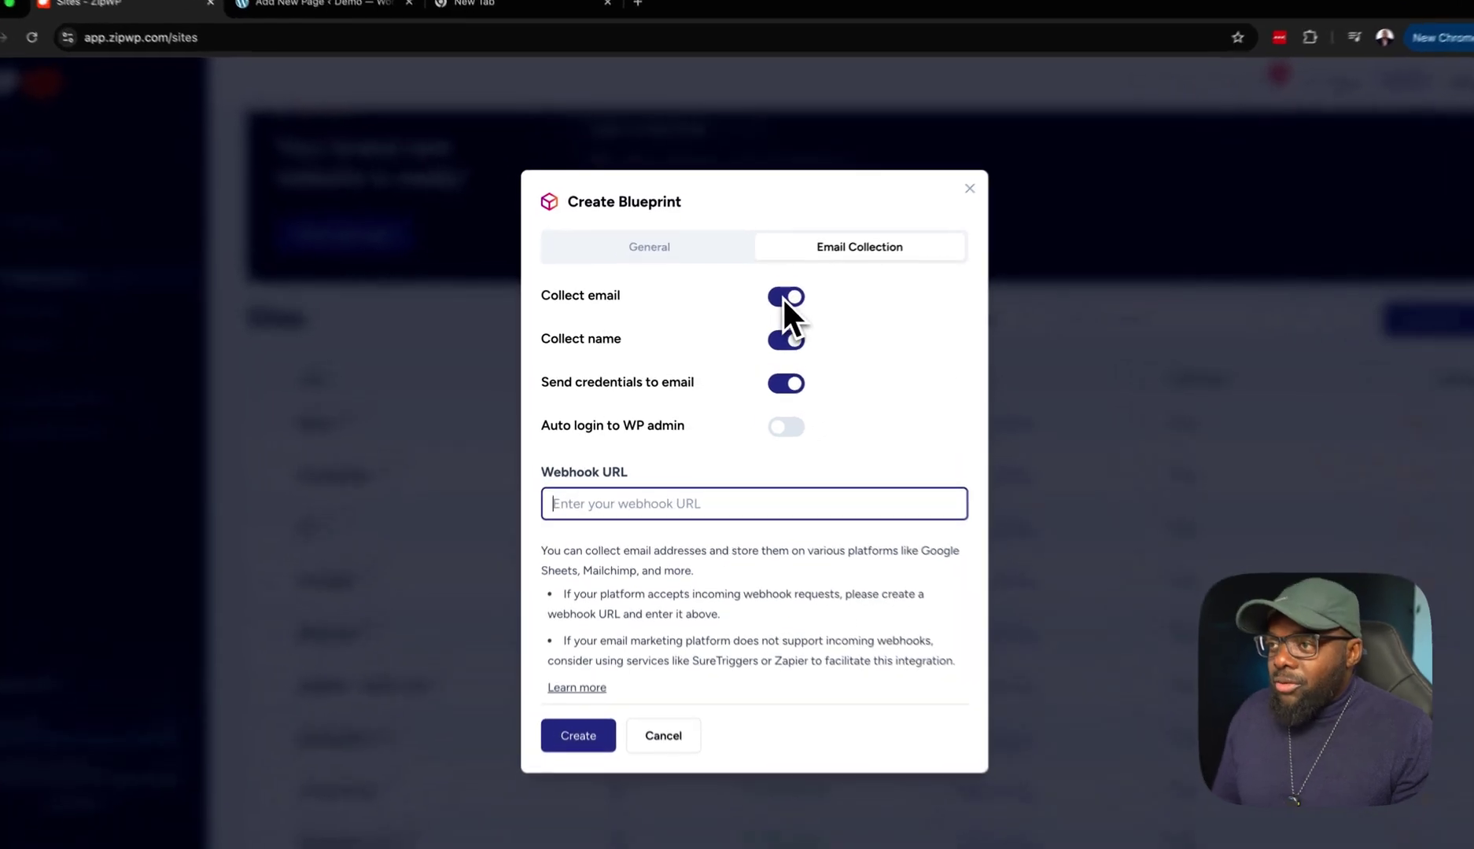
click(765, 301)
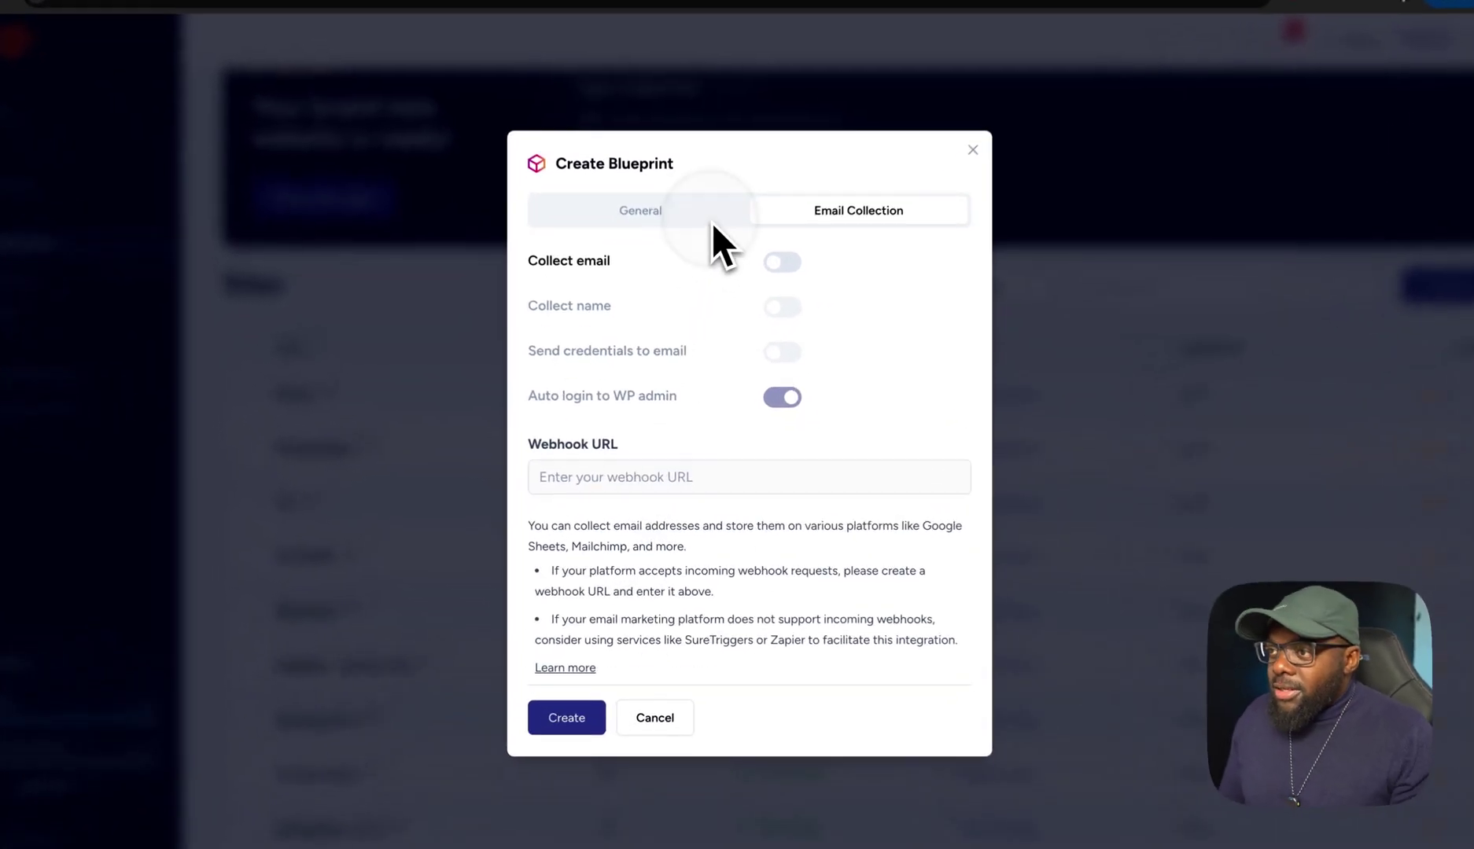
click(704, 262)
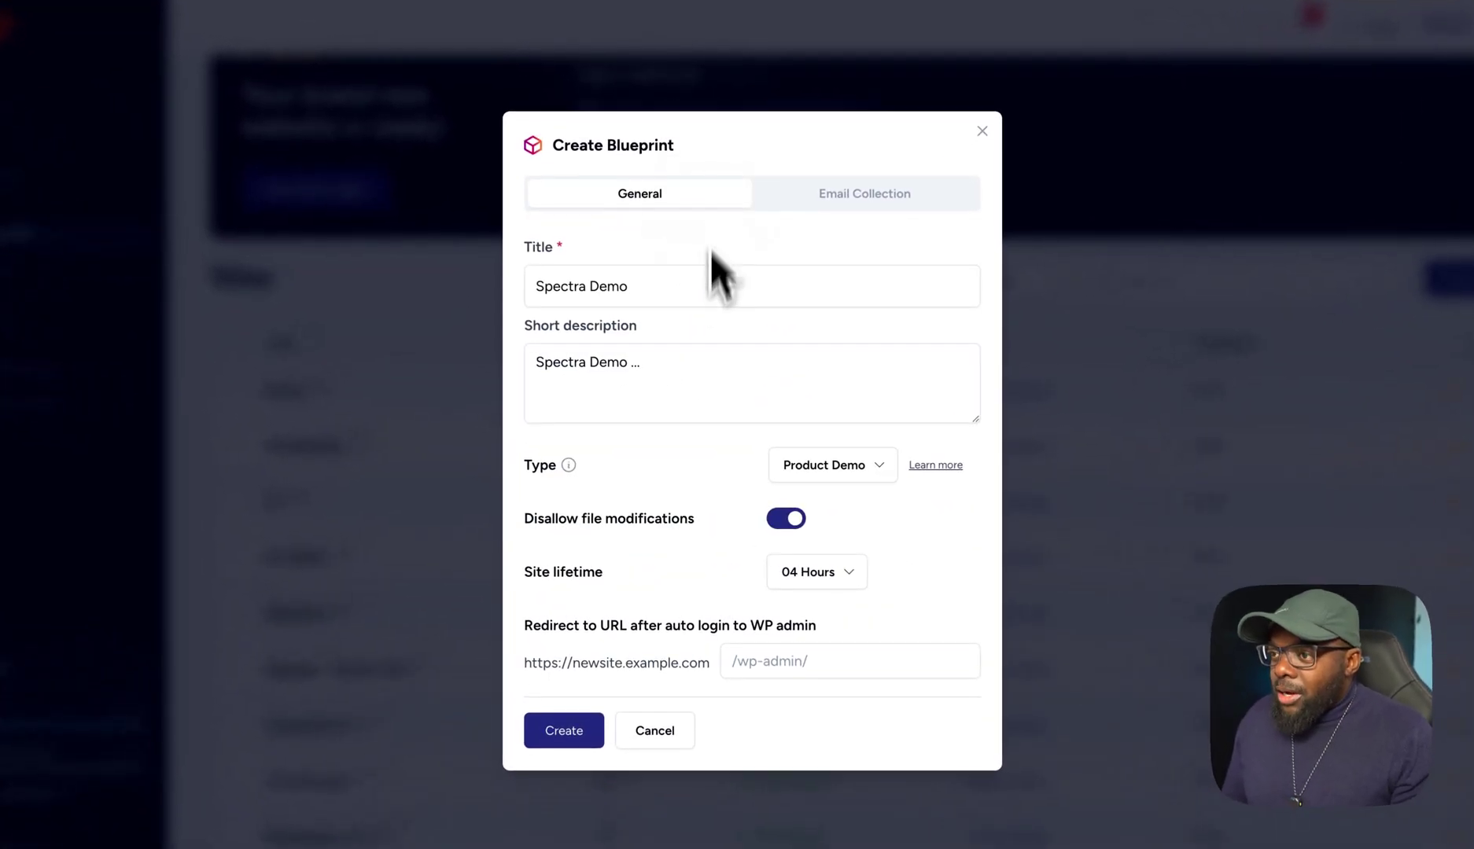
Create the blueprint from the completed Create Blueprint form
click(582, 737)
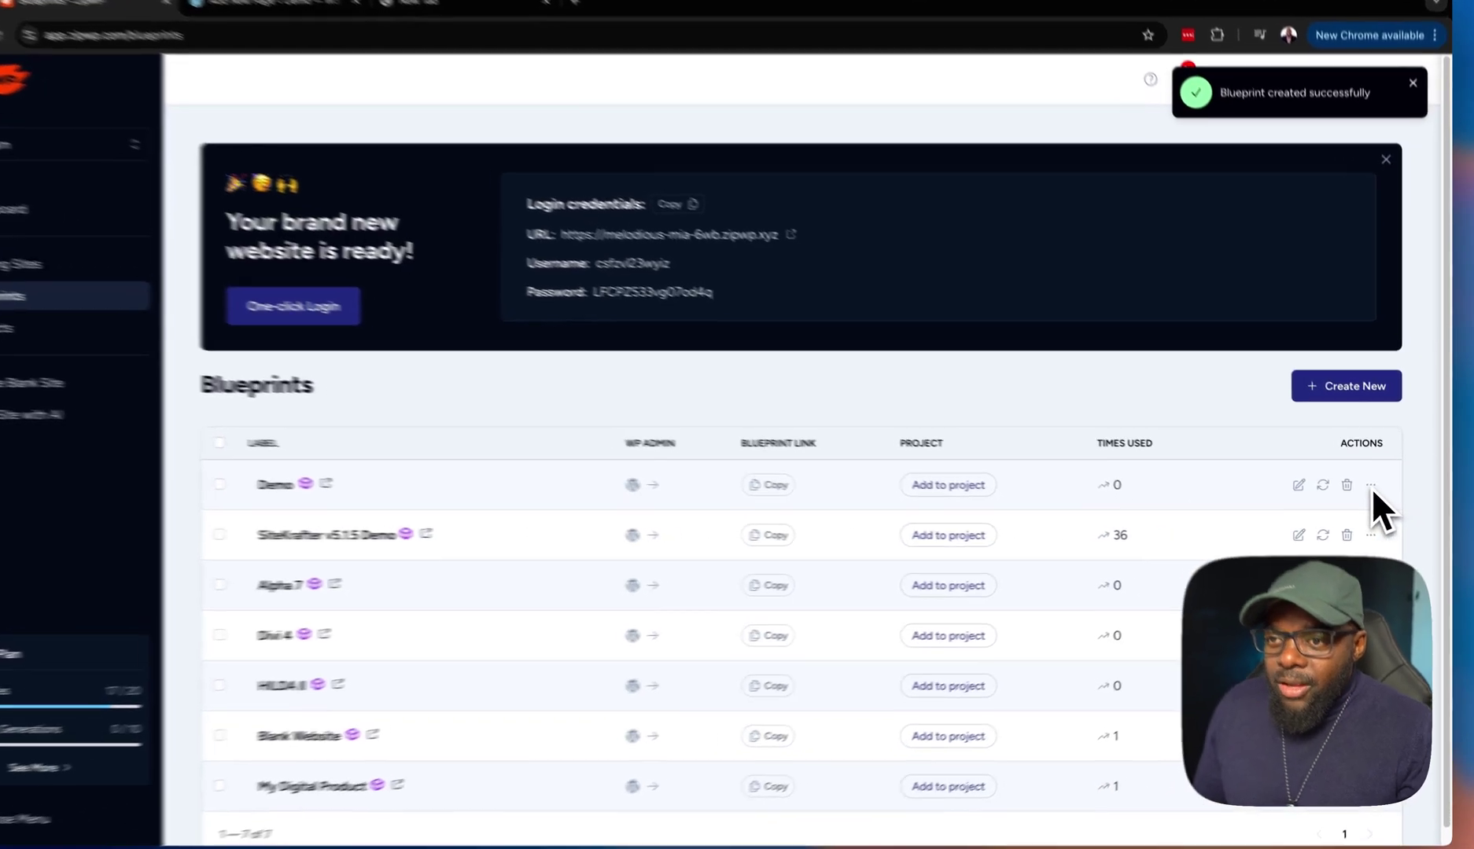
Edit the Demo blueprint, append 'v1' to its title to make 'Spectra Demo v1', and update
click(1371, 486)
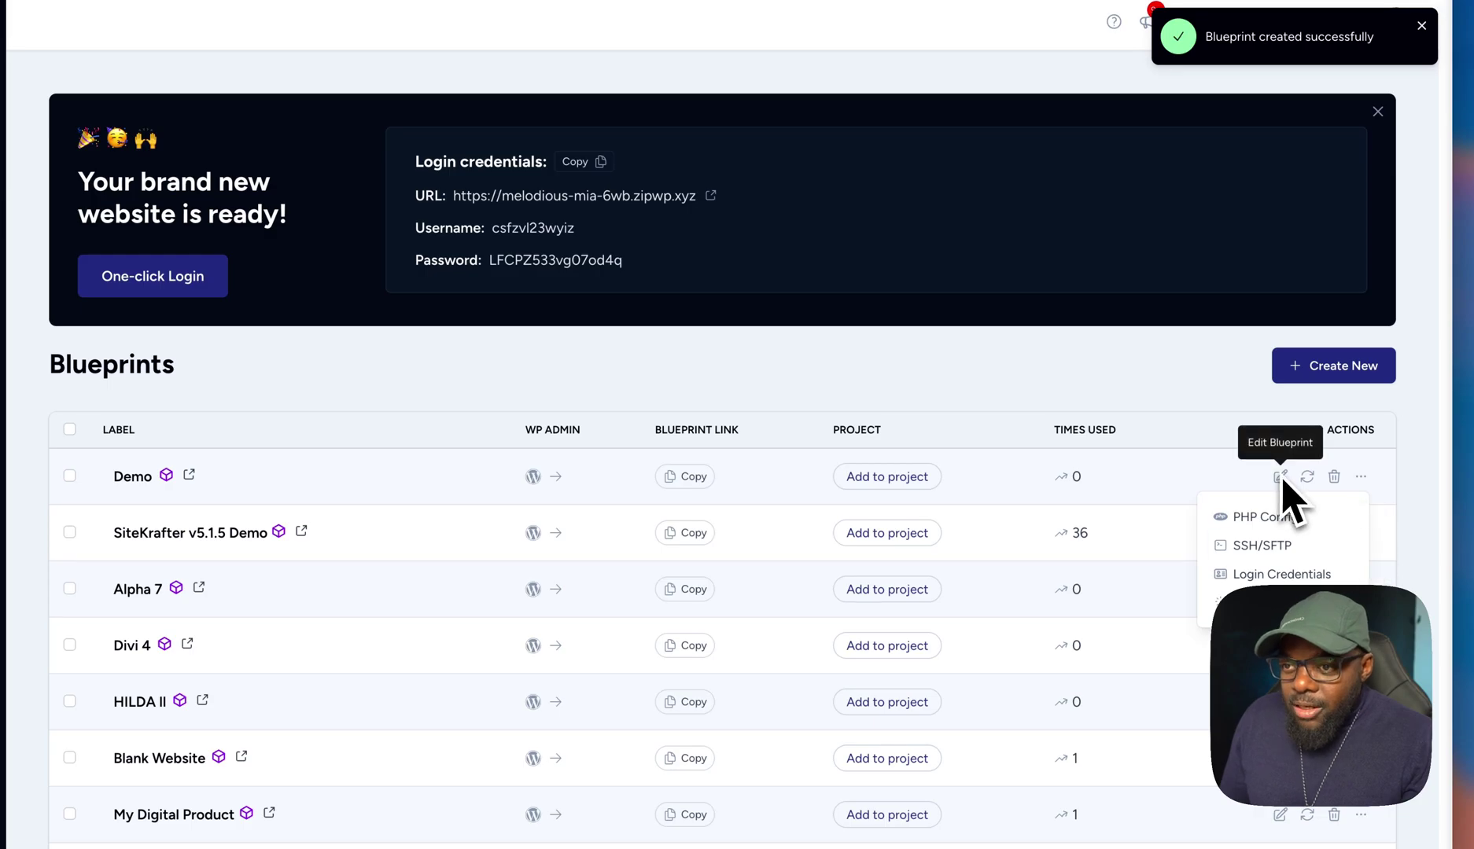
click(1281, 478)
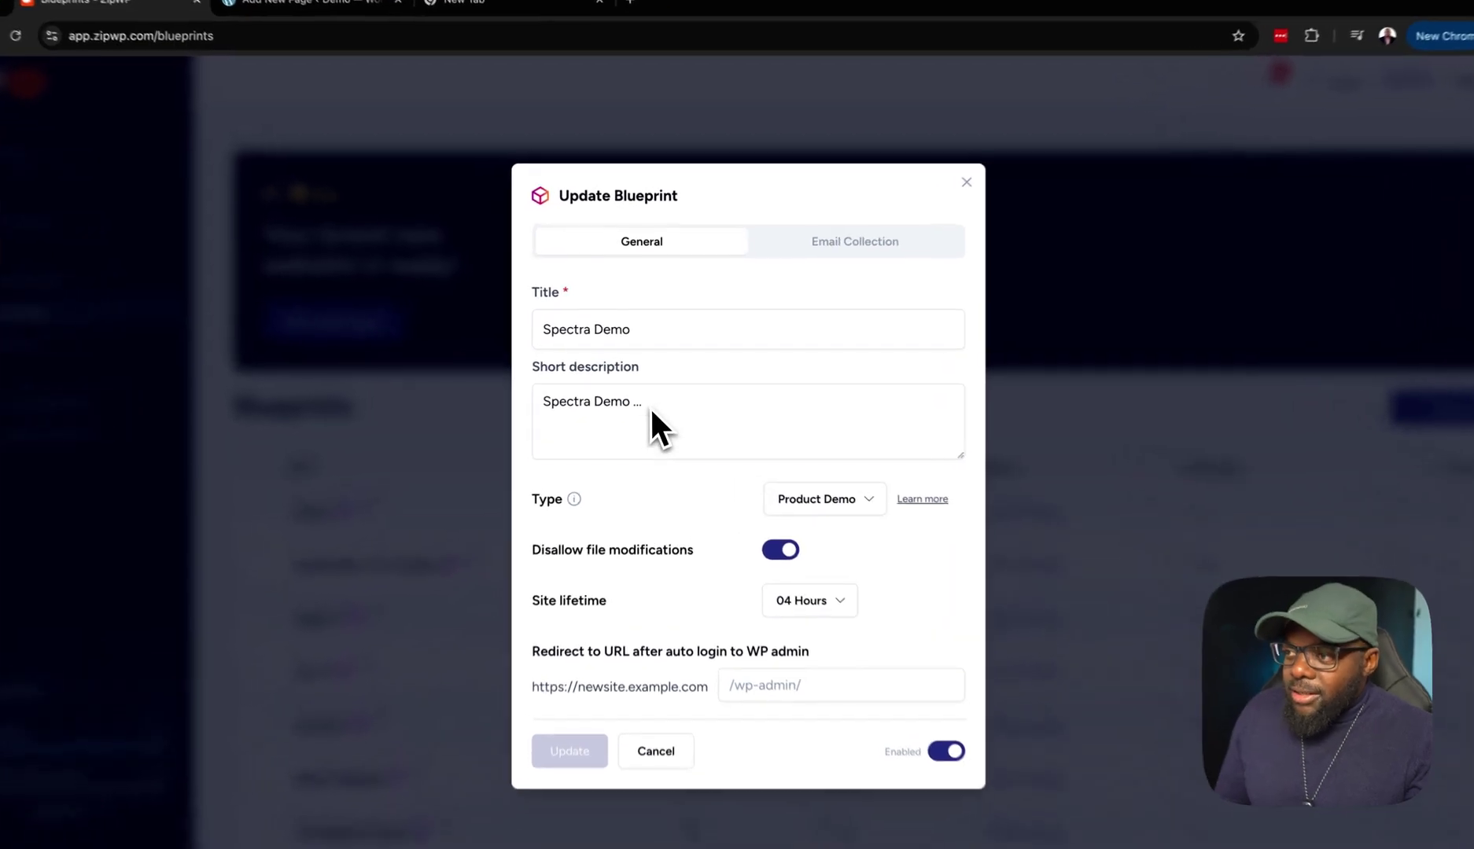
click(678, 403)
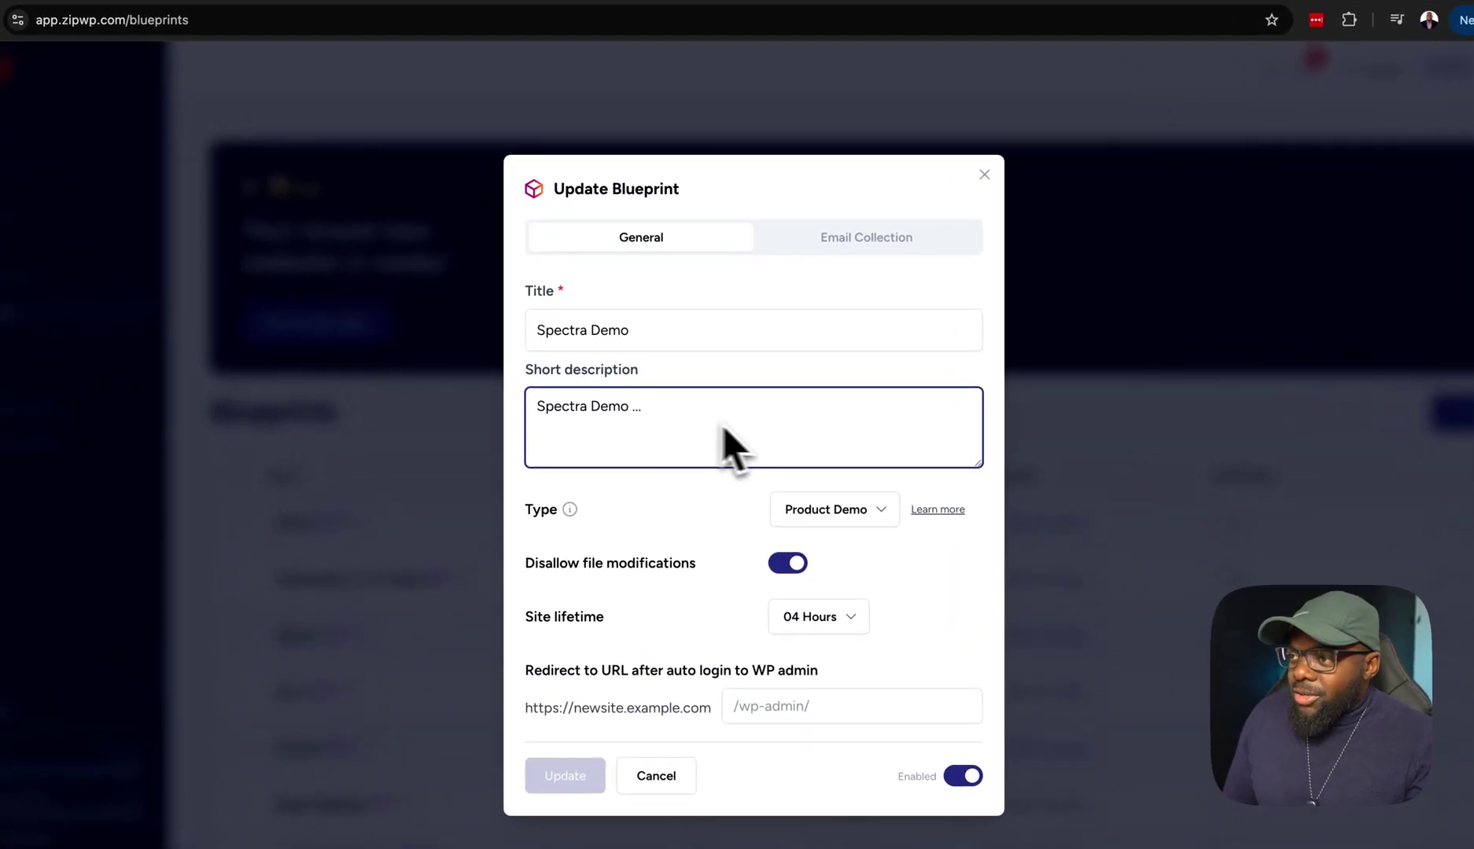
click(671, 342)
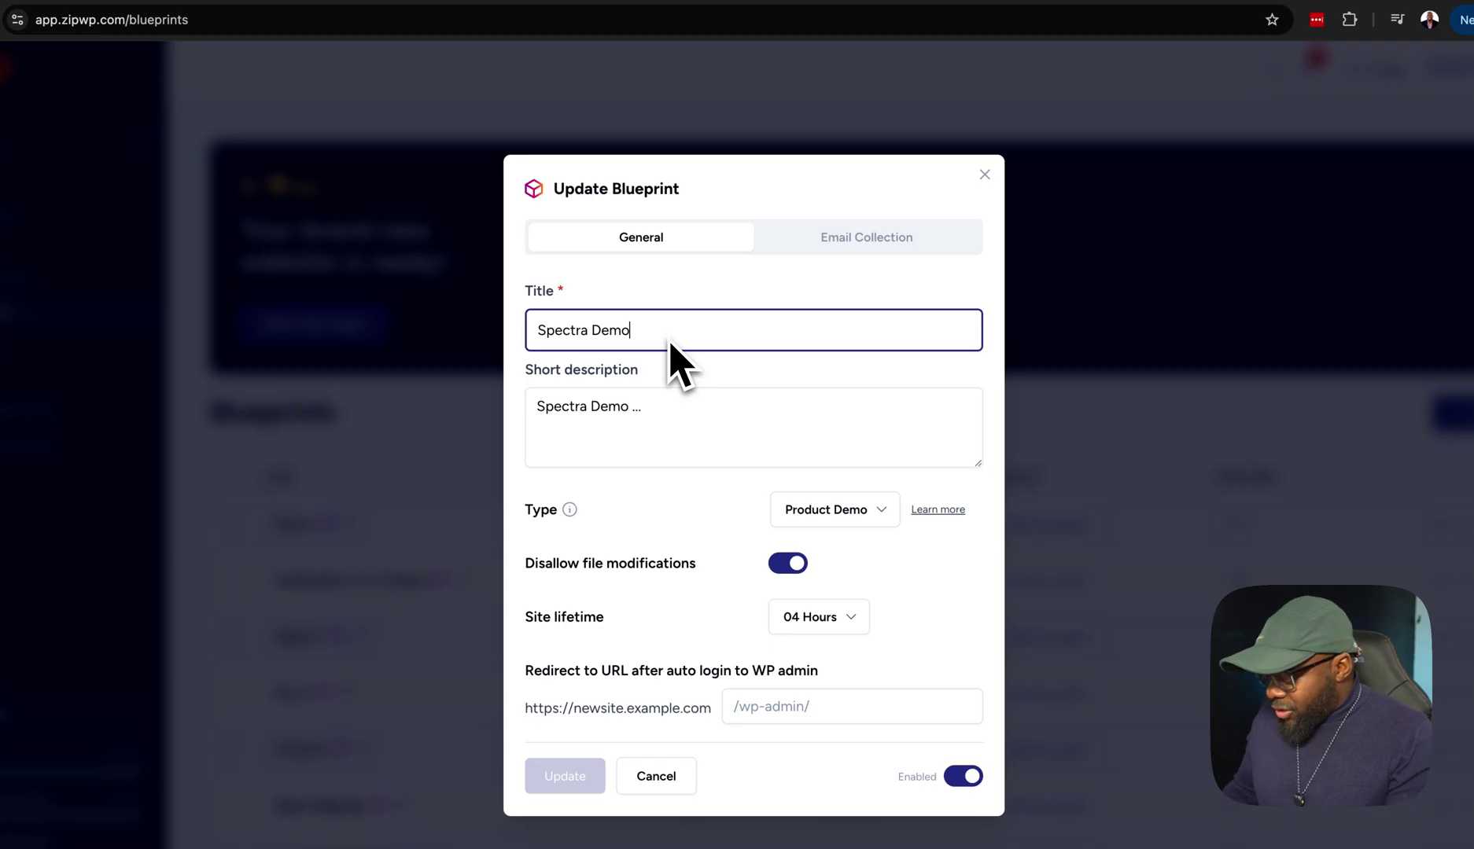
text(v1)
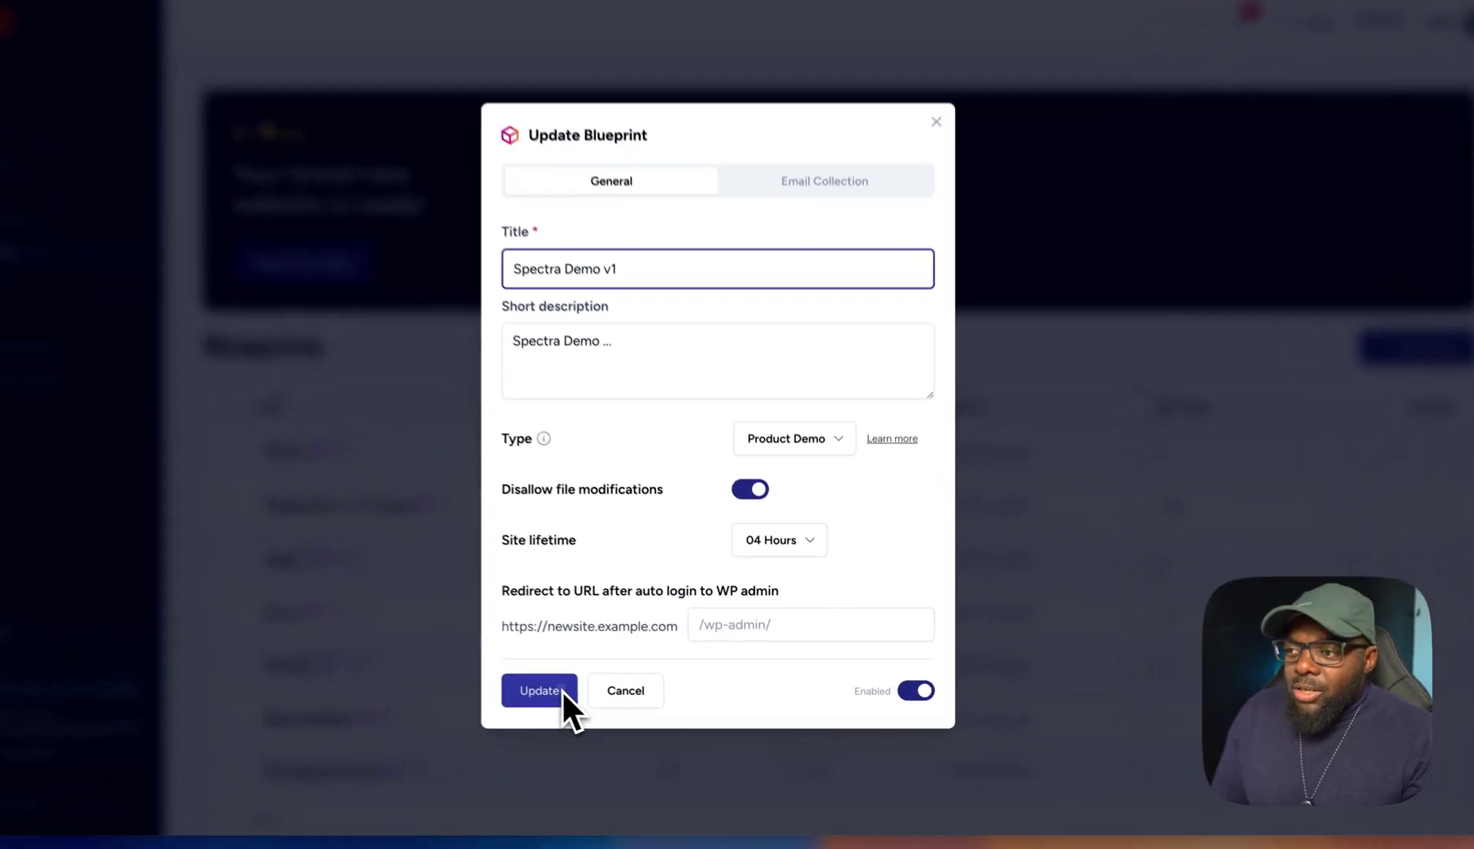
click(599, 700)
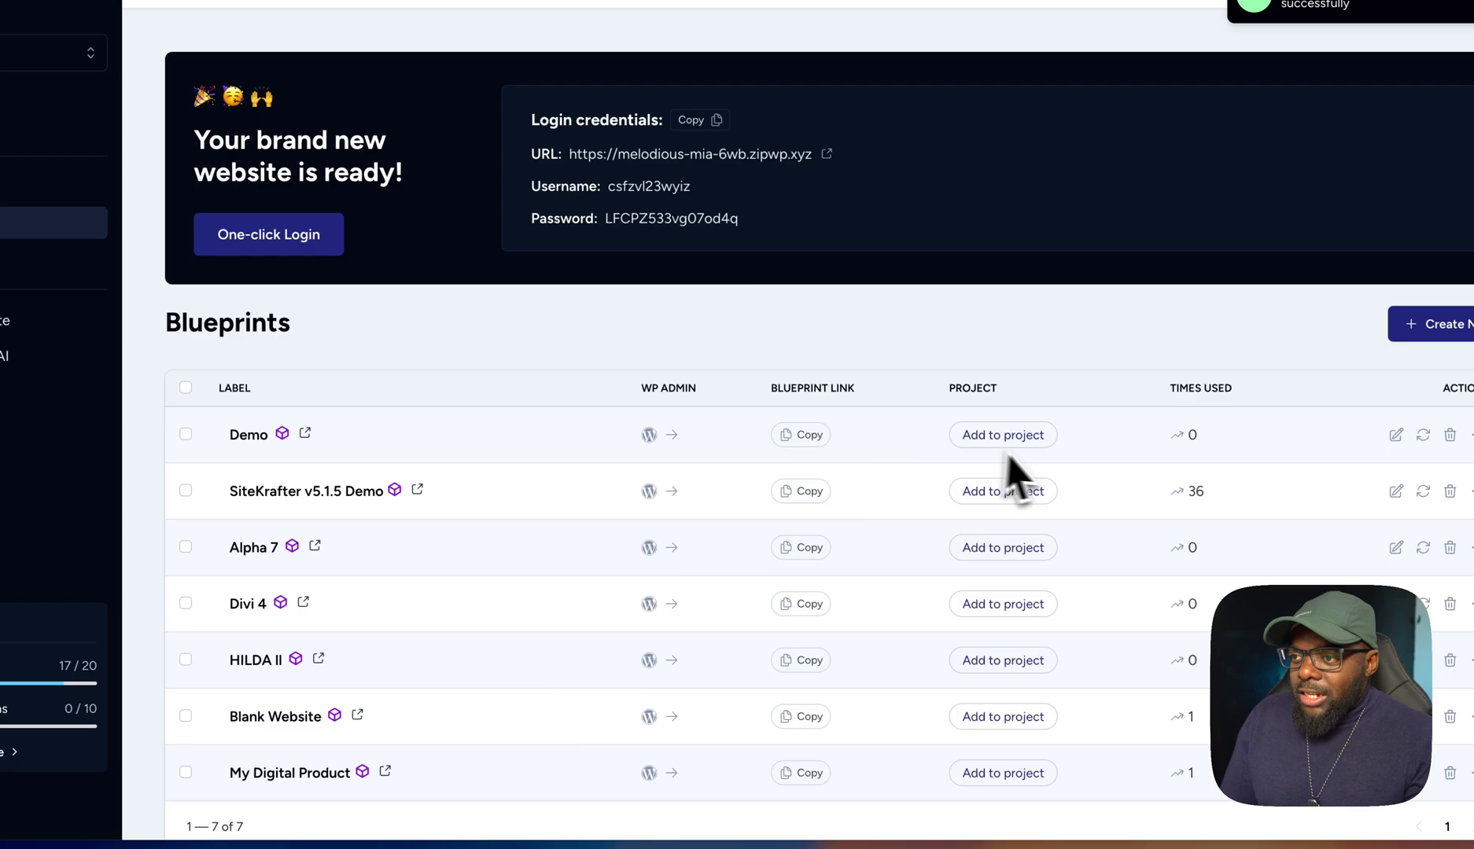
Copy the Demo blueprint's share link and load it in a new incognito window
click(816, 434)
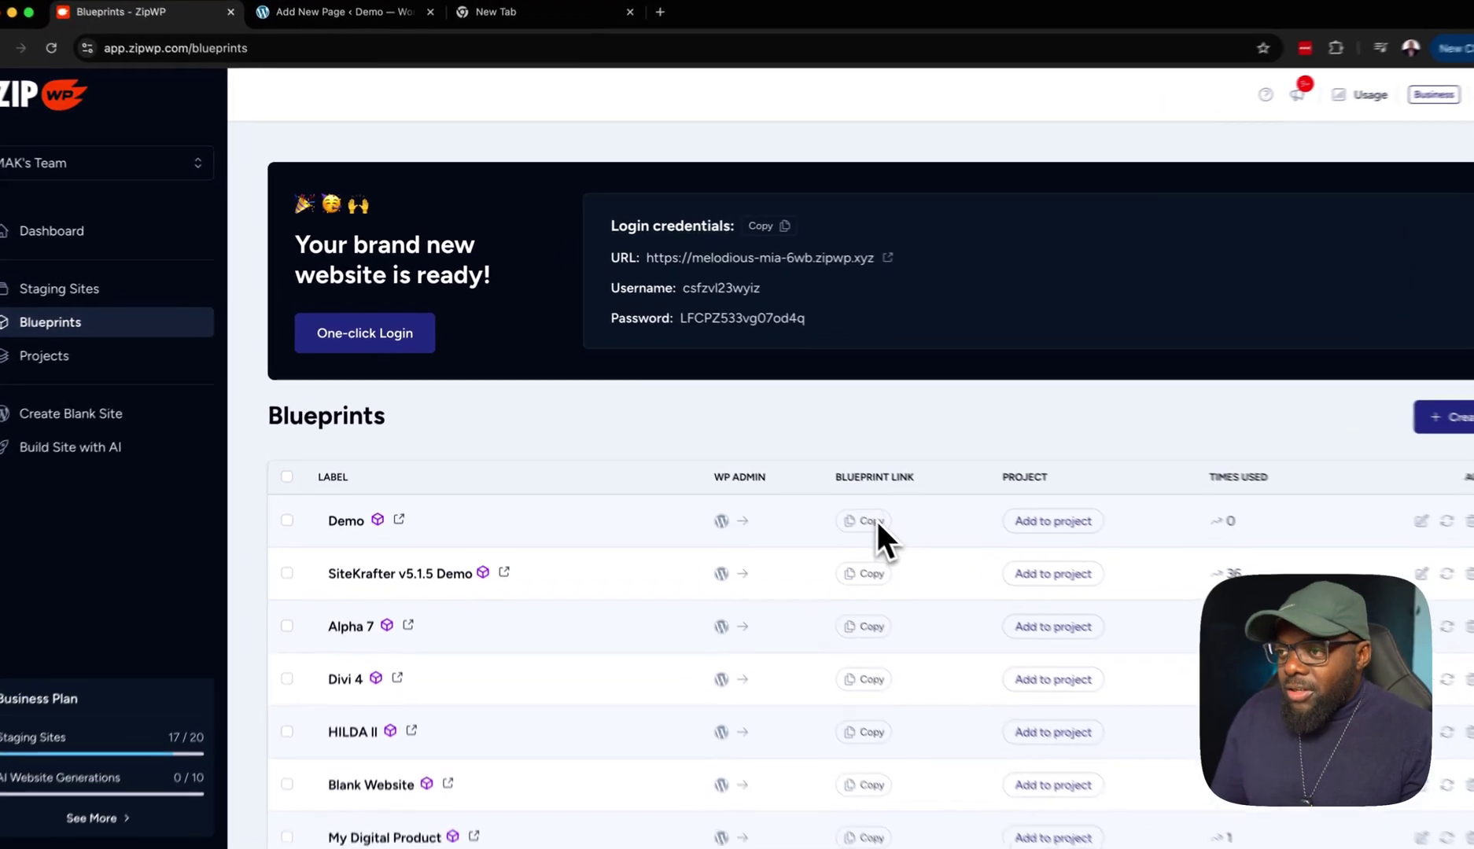
click(818, 489)
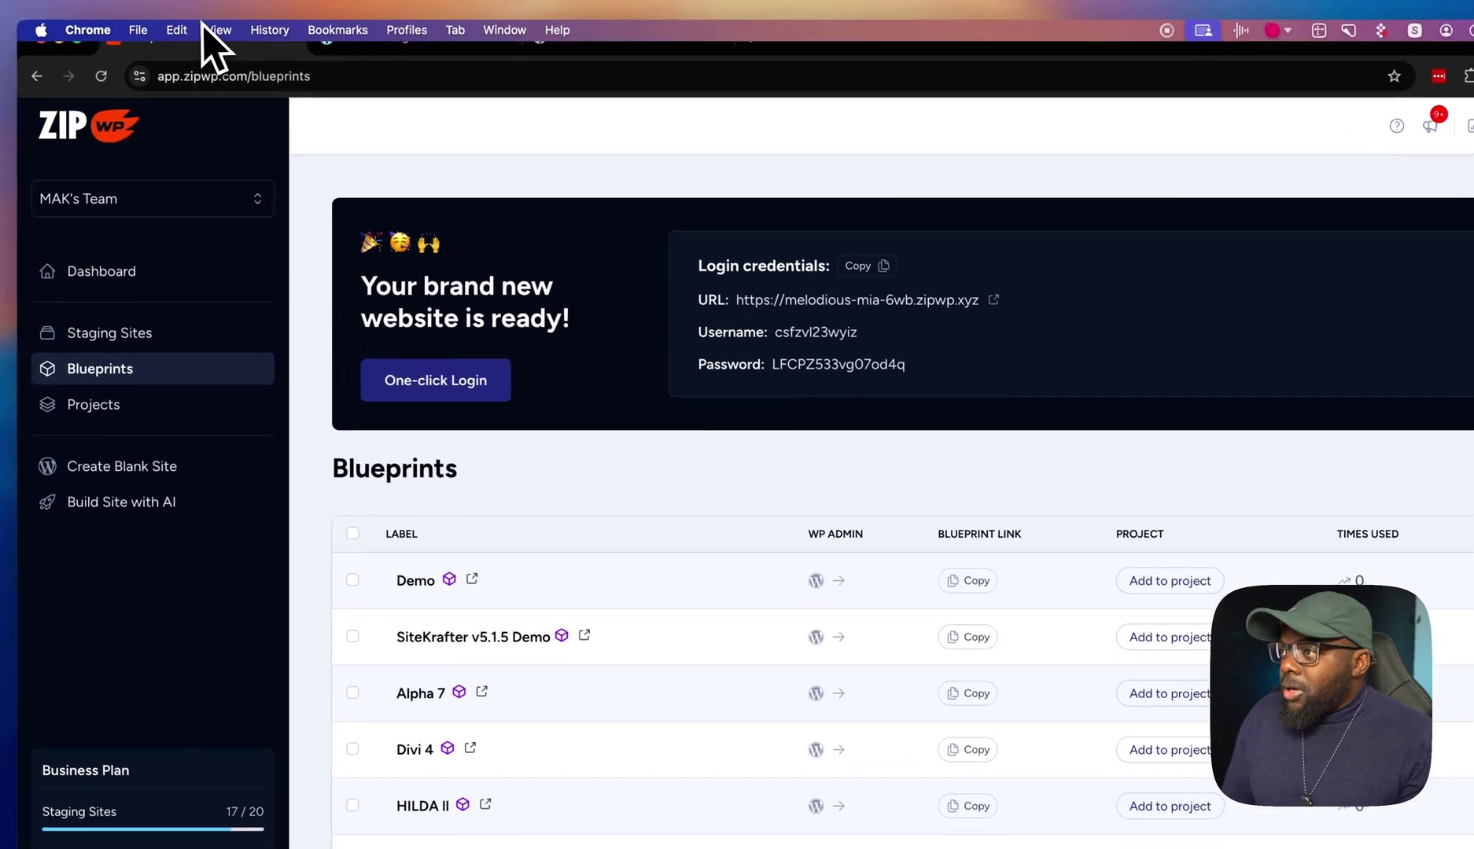
click(142, 32)
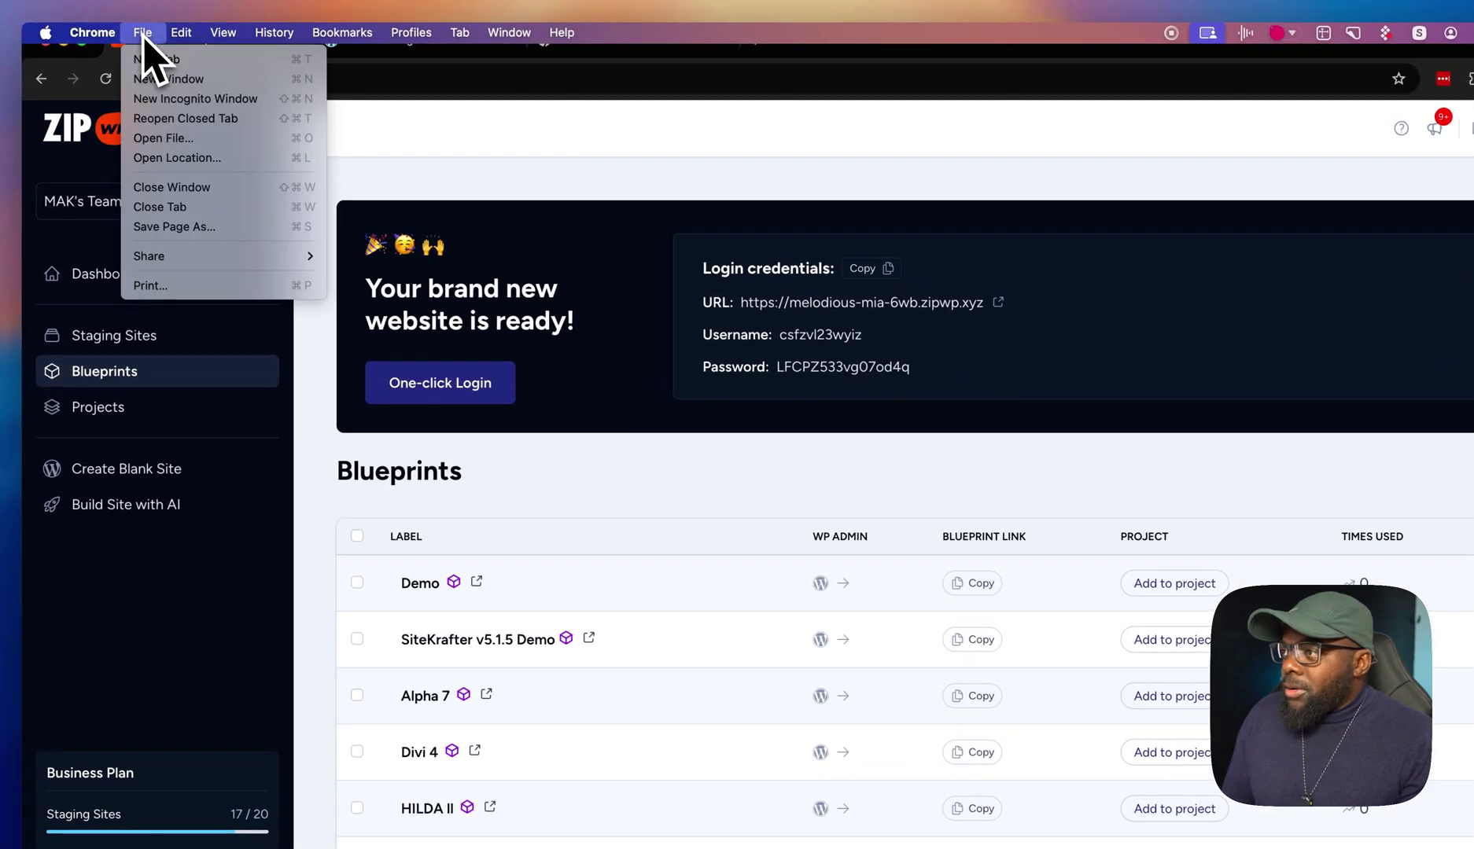
click(158, 102)
key(super+v)
key(Return)
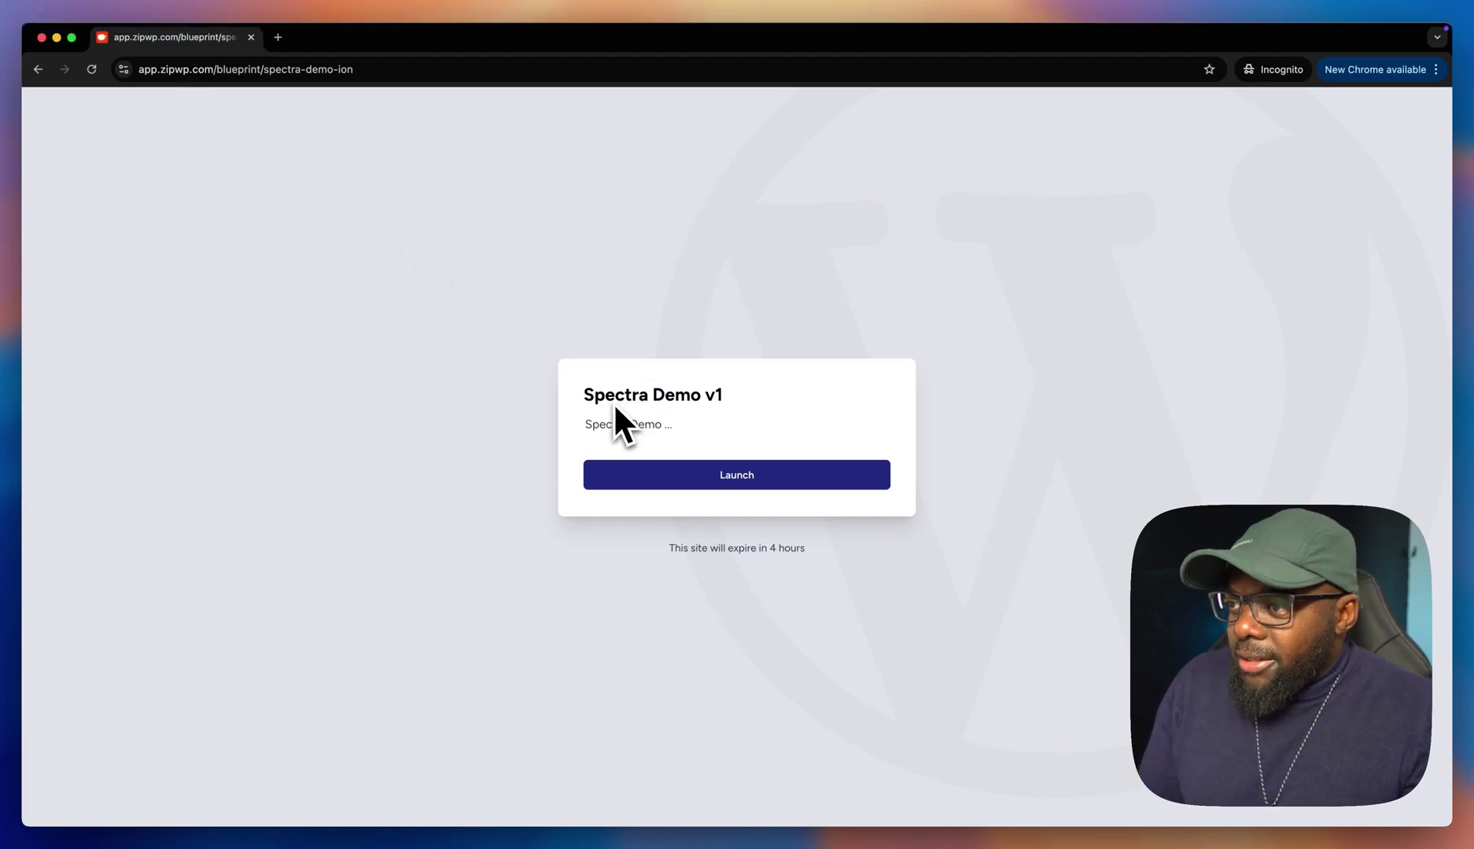
Launch a temporary site from the Spectra Demo v1 blueprint page
drag(587, 397, 750, 405)
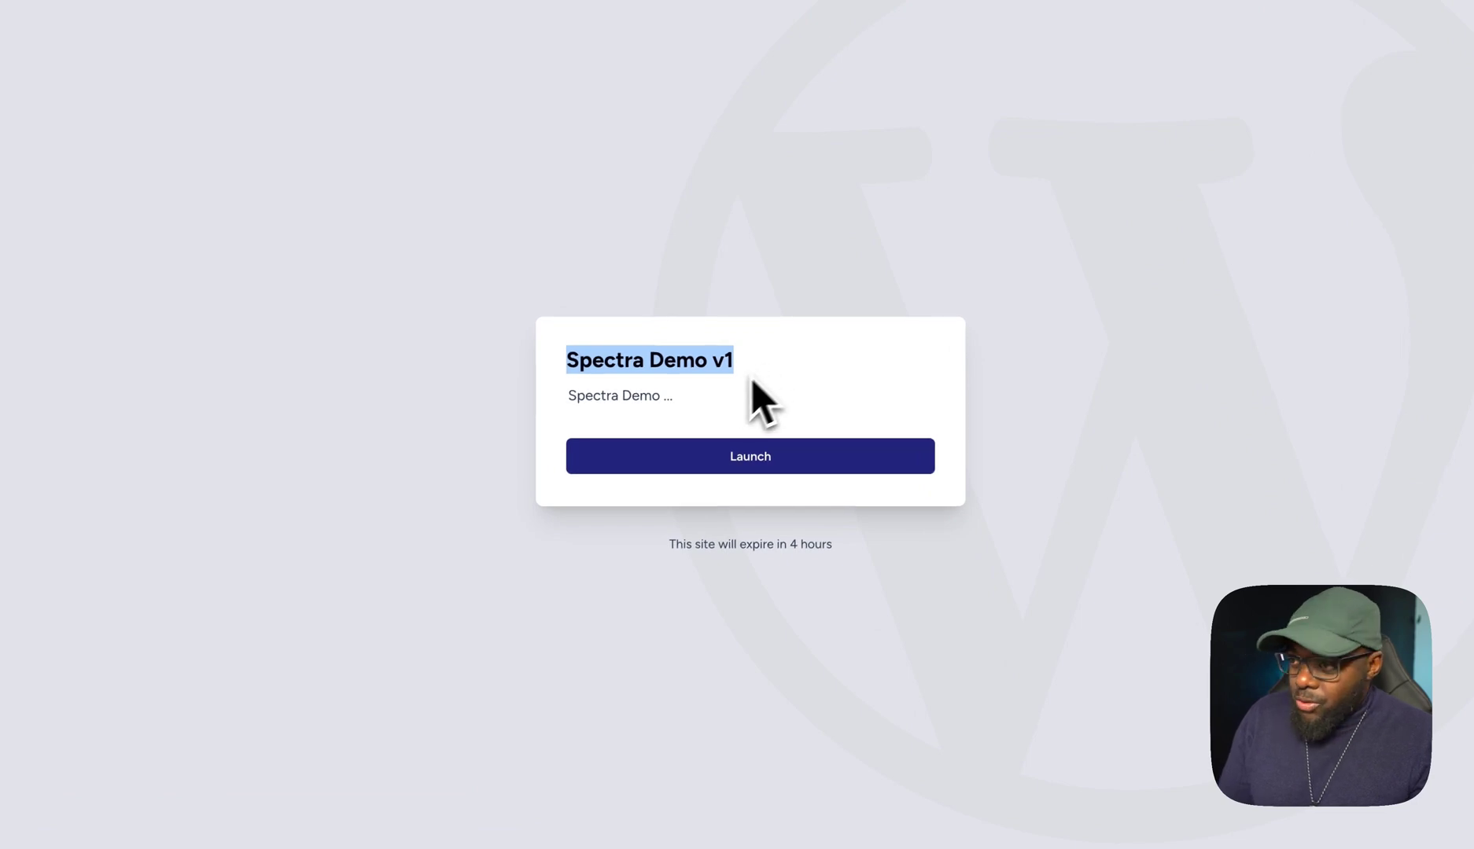
click(661, 402)
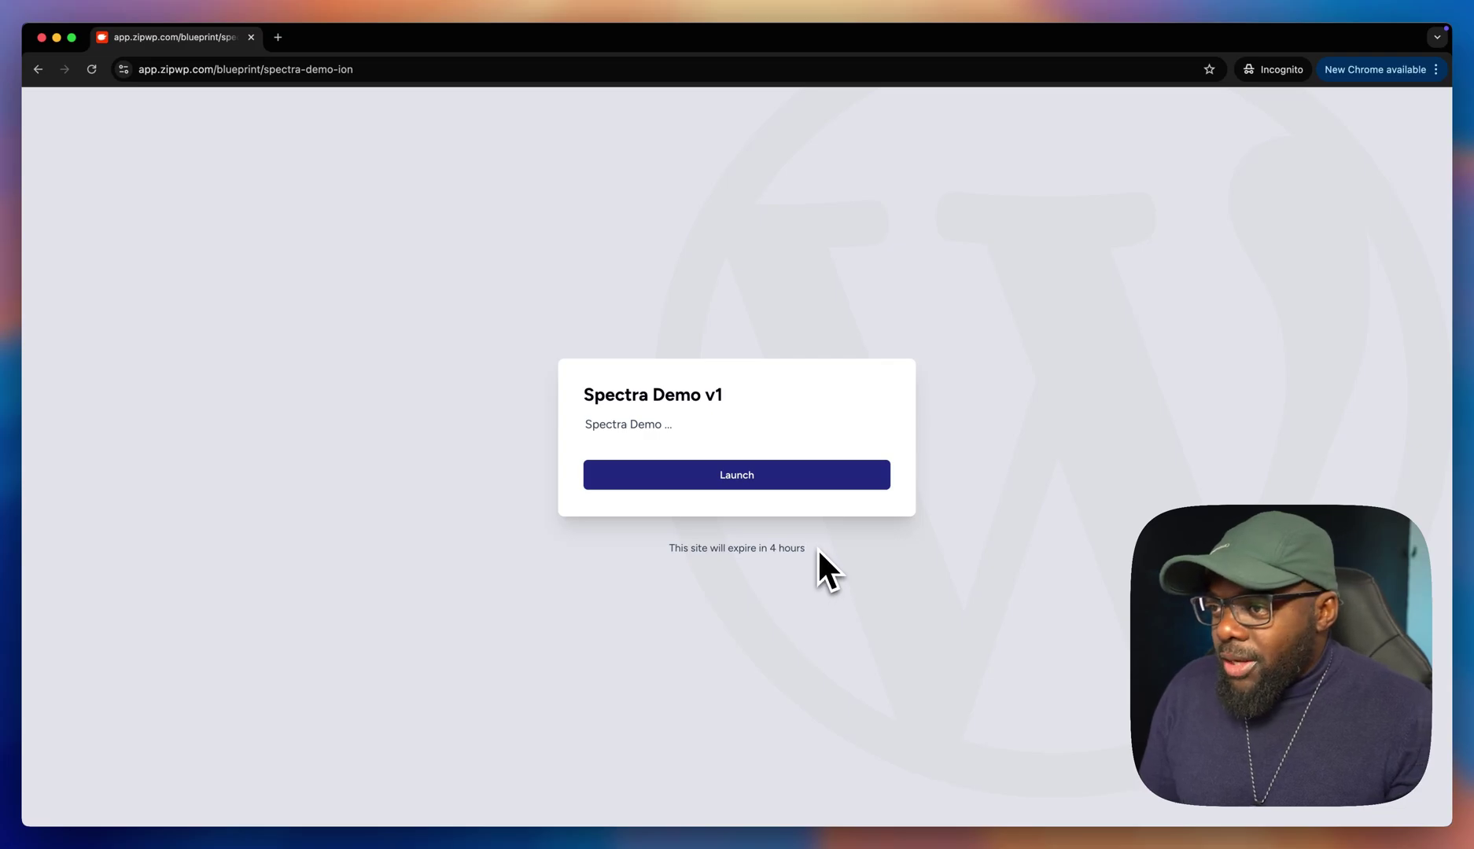
click(747, 476)
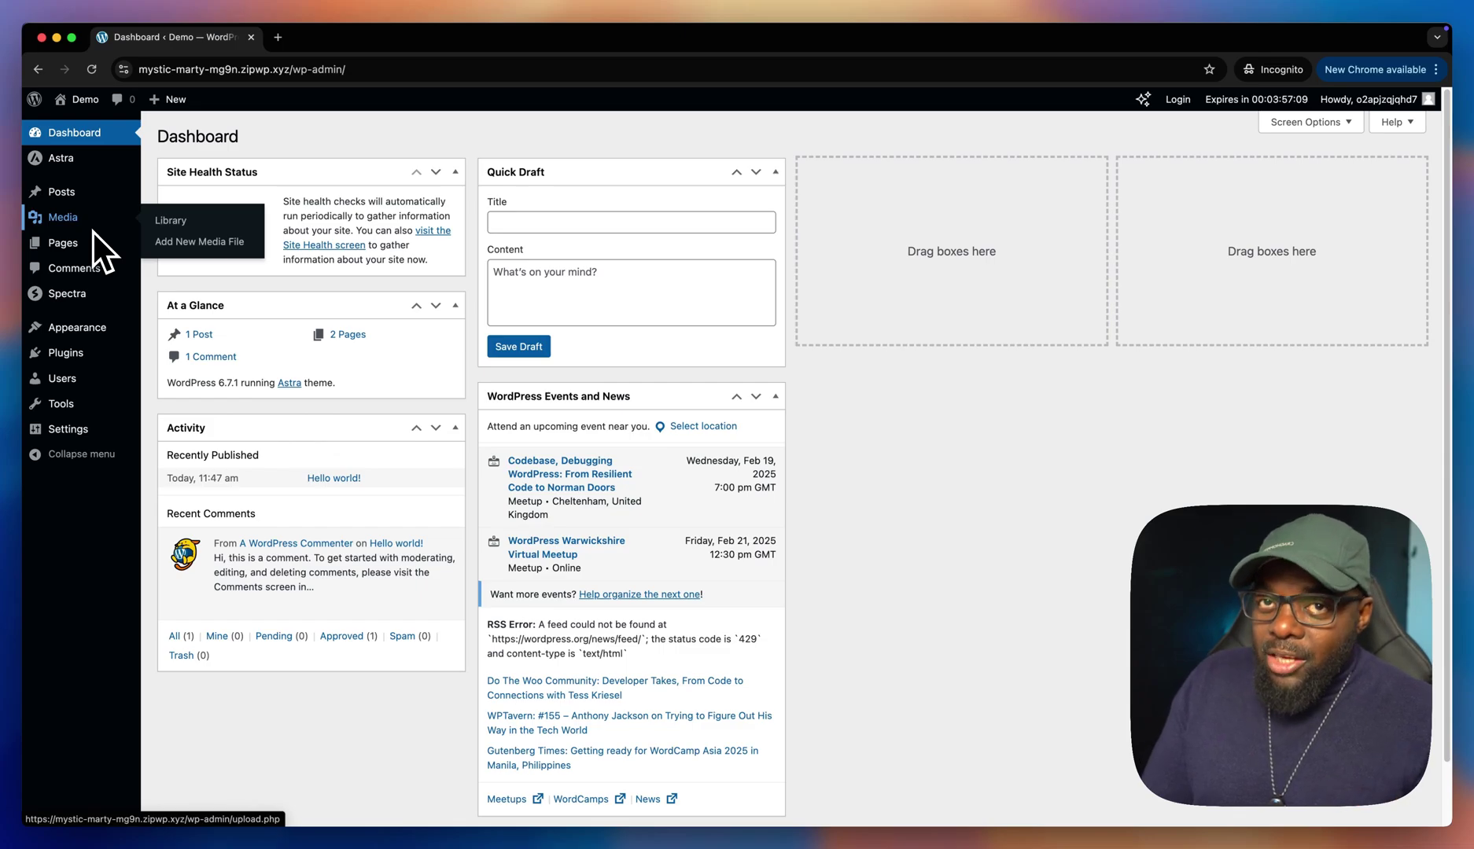
Look over the temporary site's installed plugins and themes
mouse_move(70, 296)
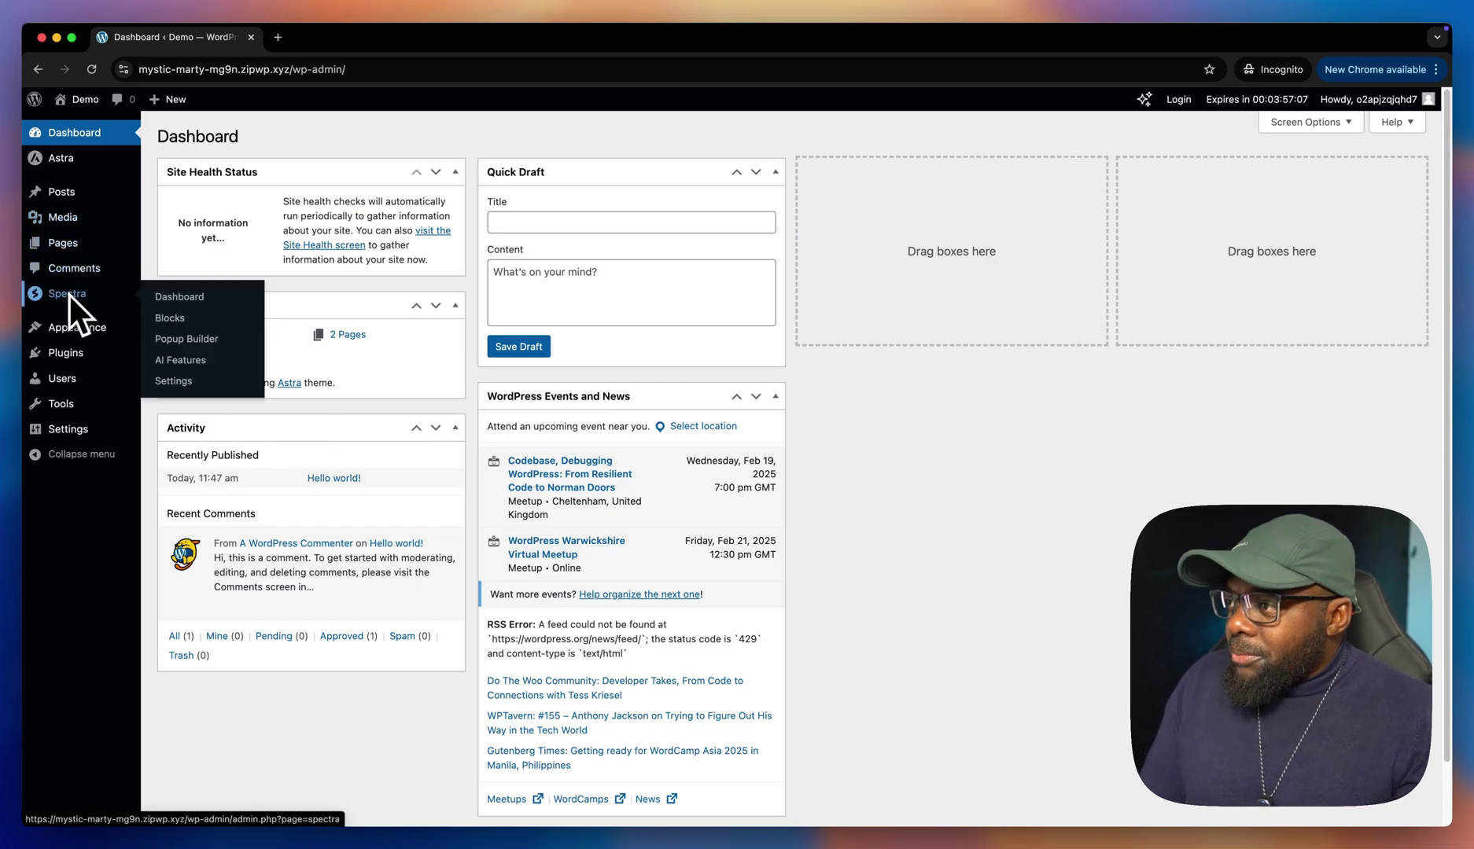
click(63, 351)
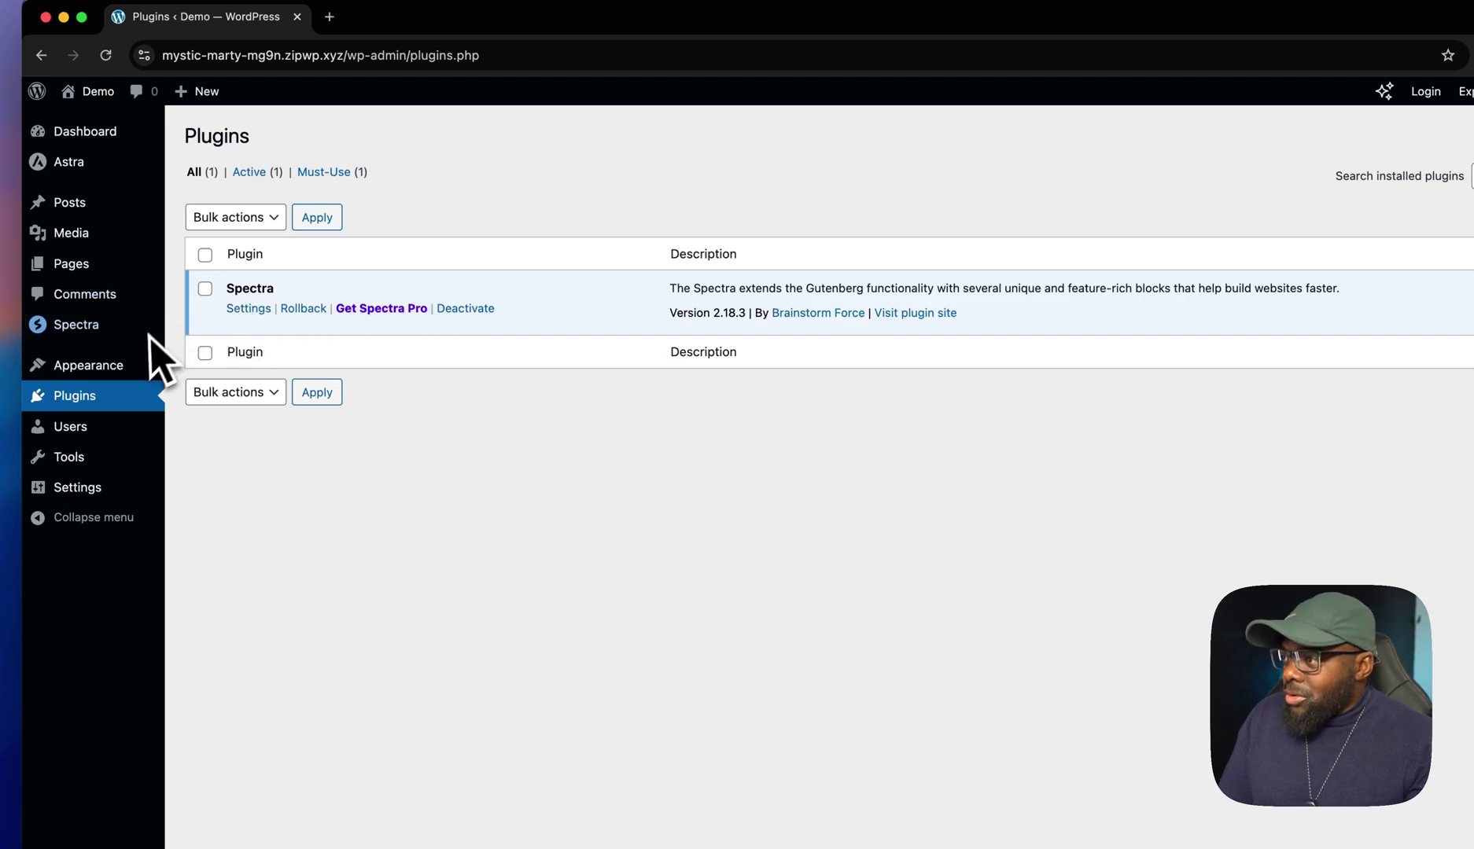
click(120, 365)
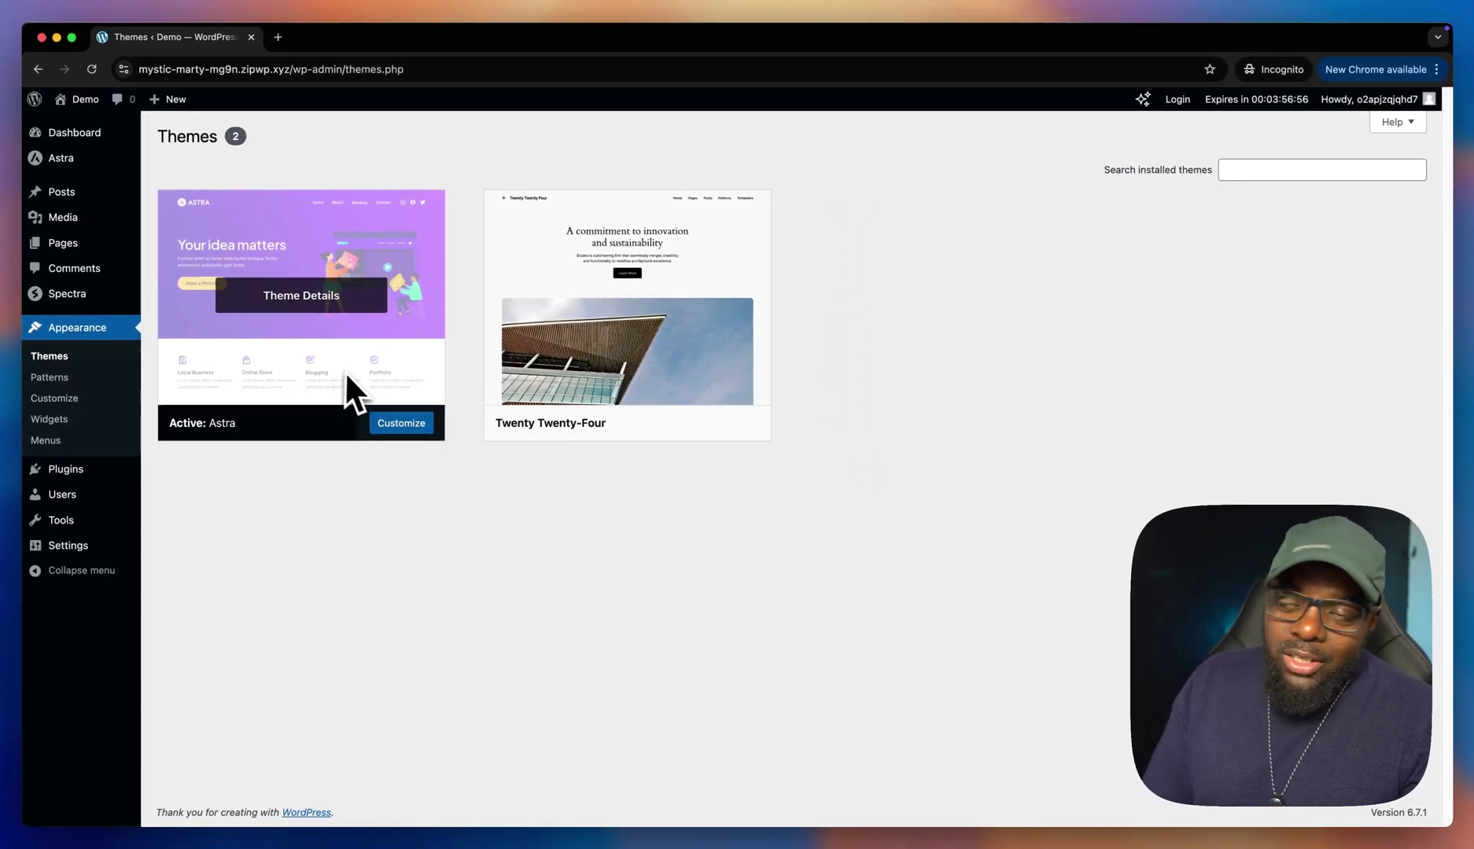
Open the Demo page from All Pages and view it on the live site
mouse_move(62, 246)
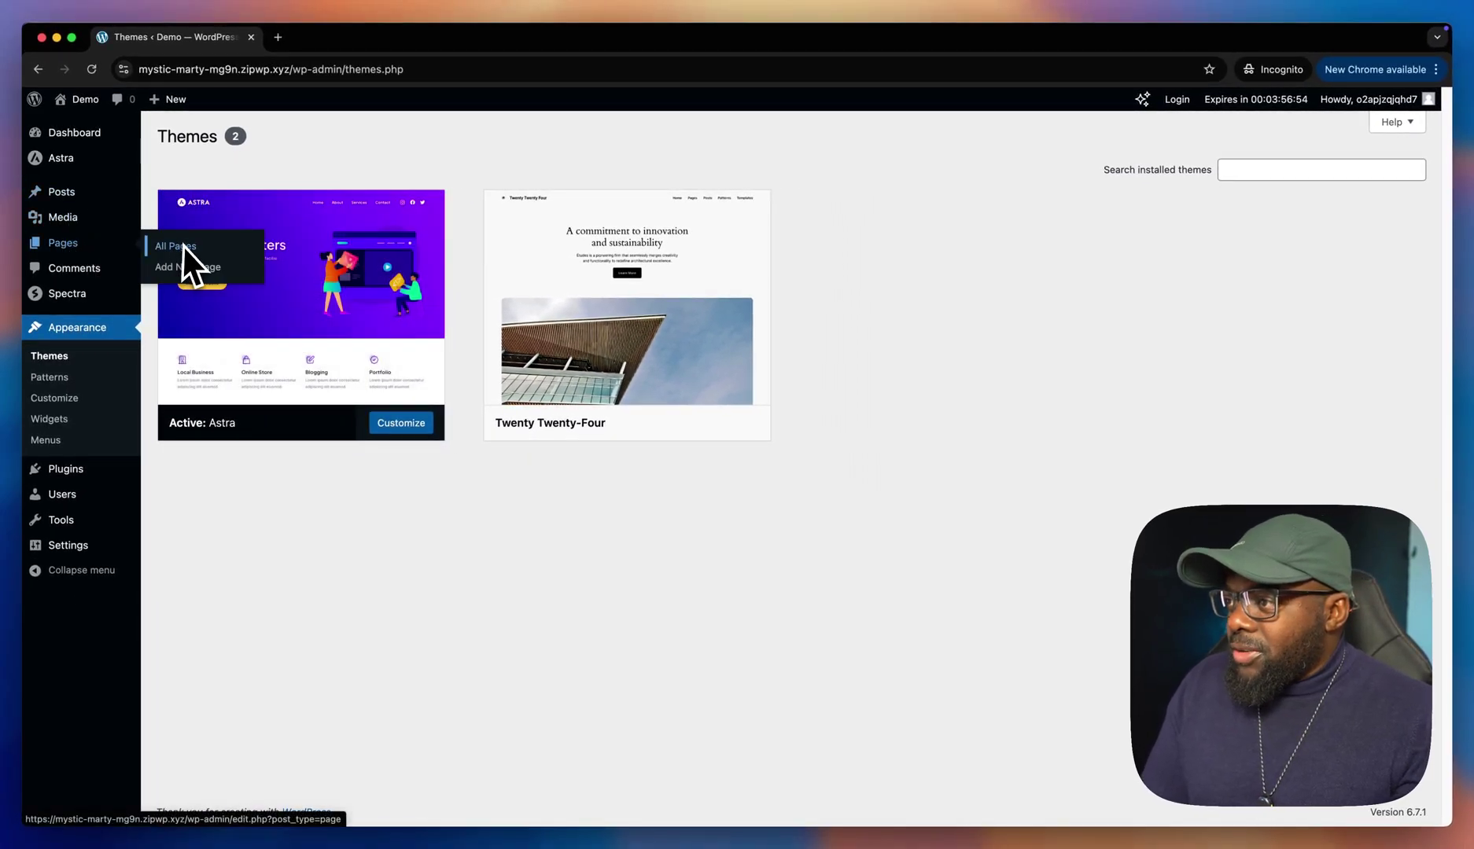
click(186, 246)
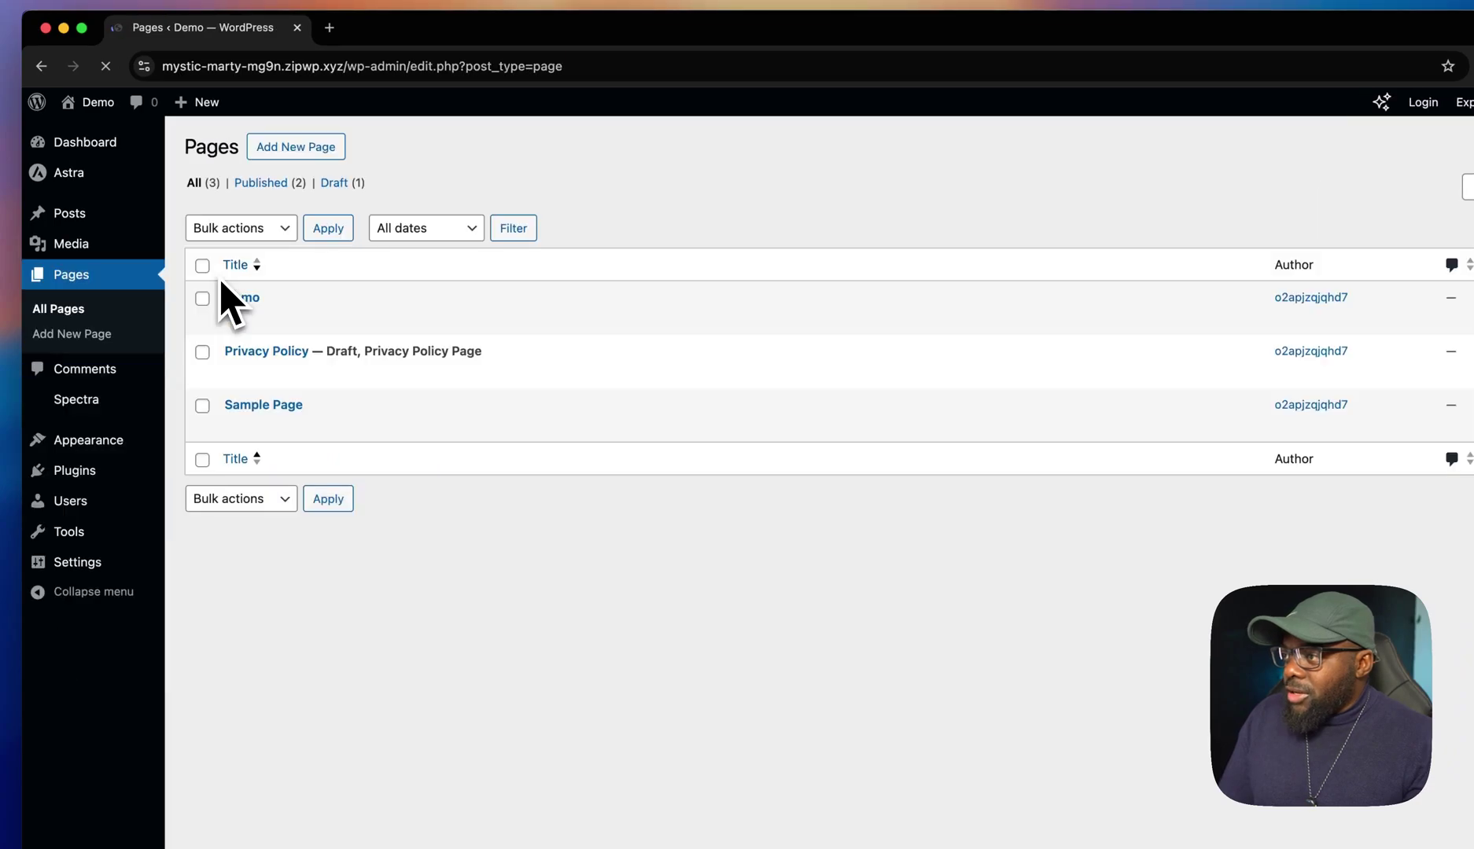
mouse_move(287, 311)
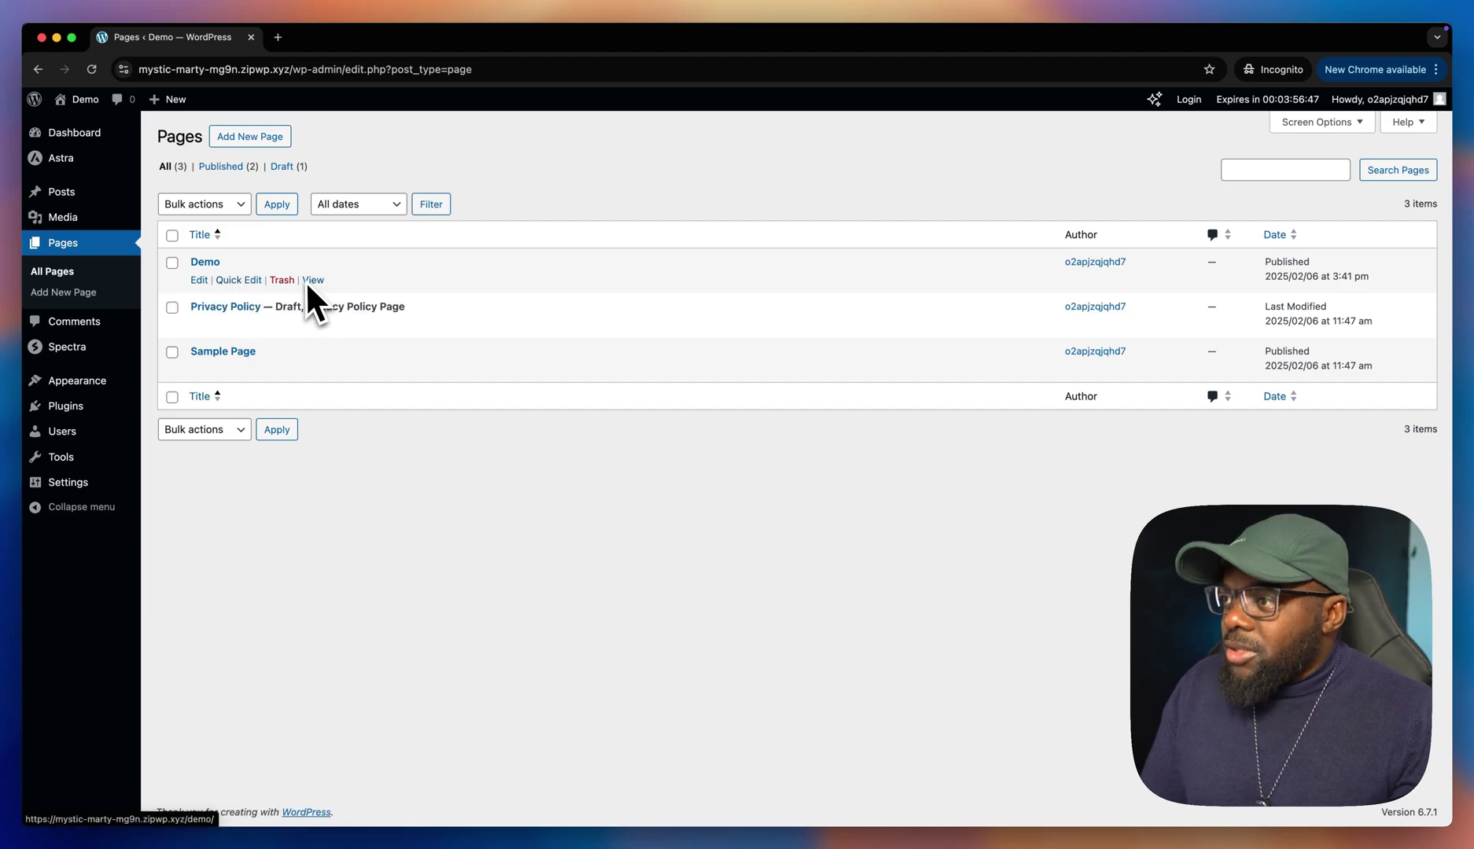
click(313, 280)
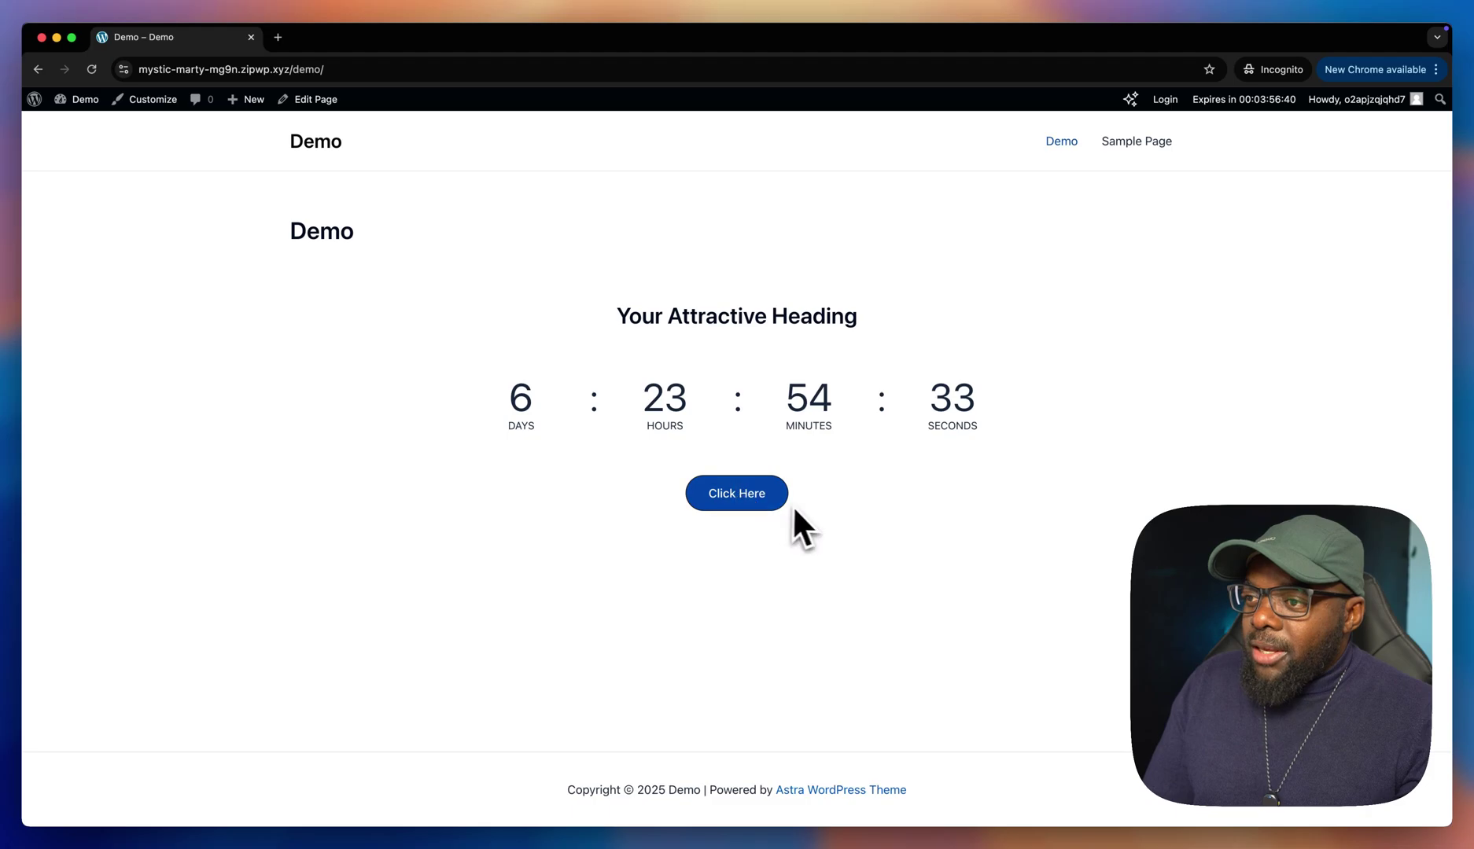
Open the Demo page in the block editor and delete the Click Here button block
click(330, 100)
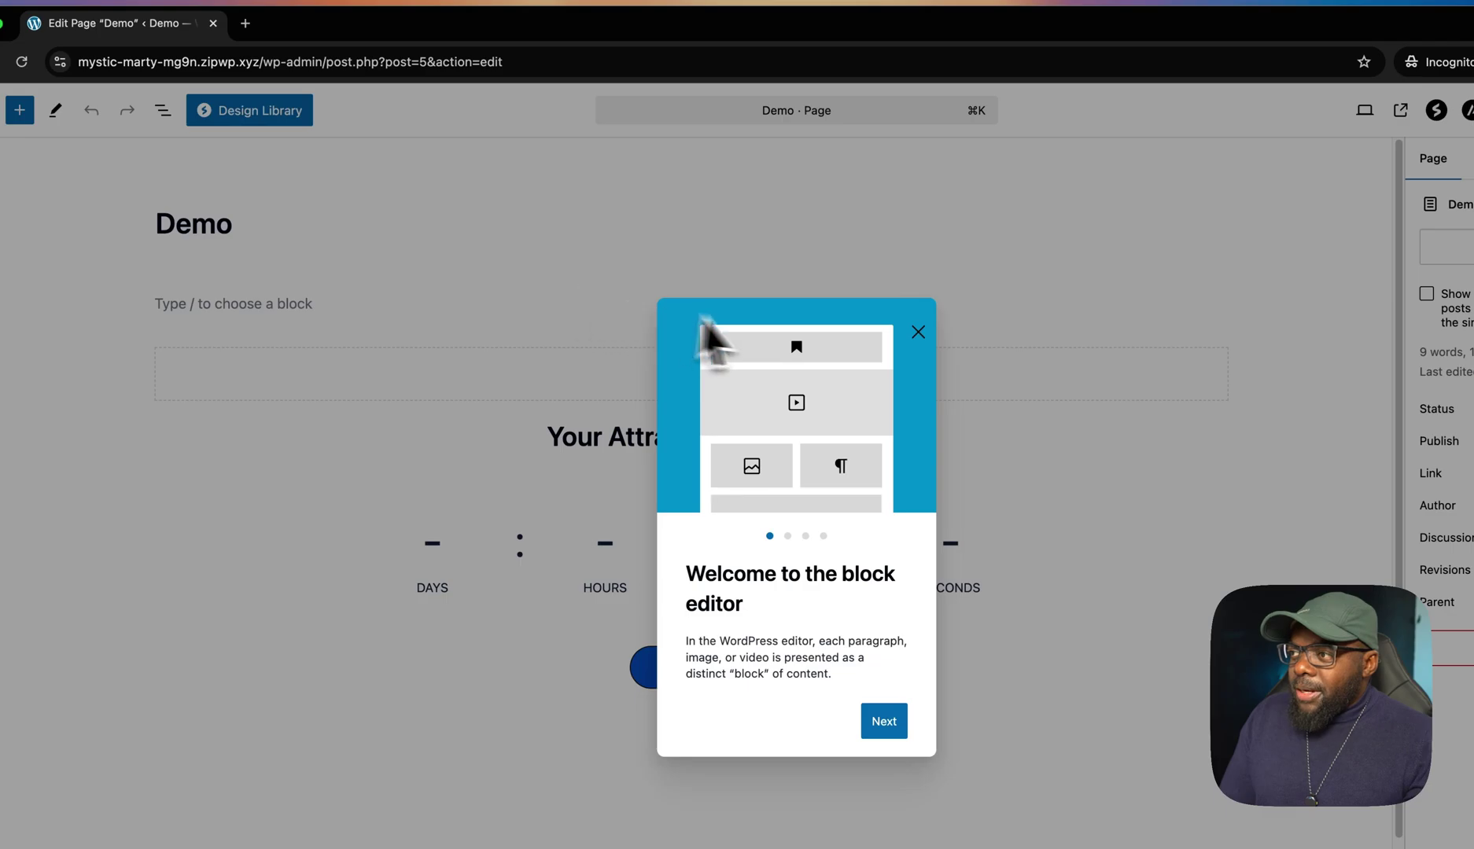
click(926, 337)
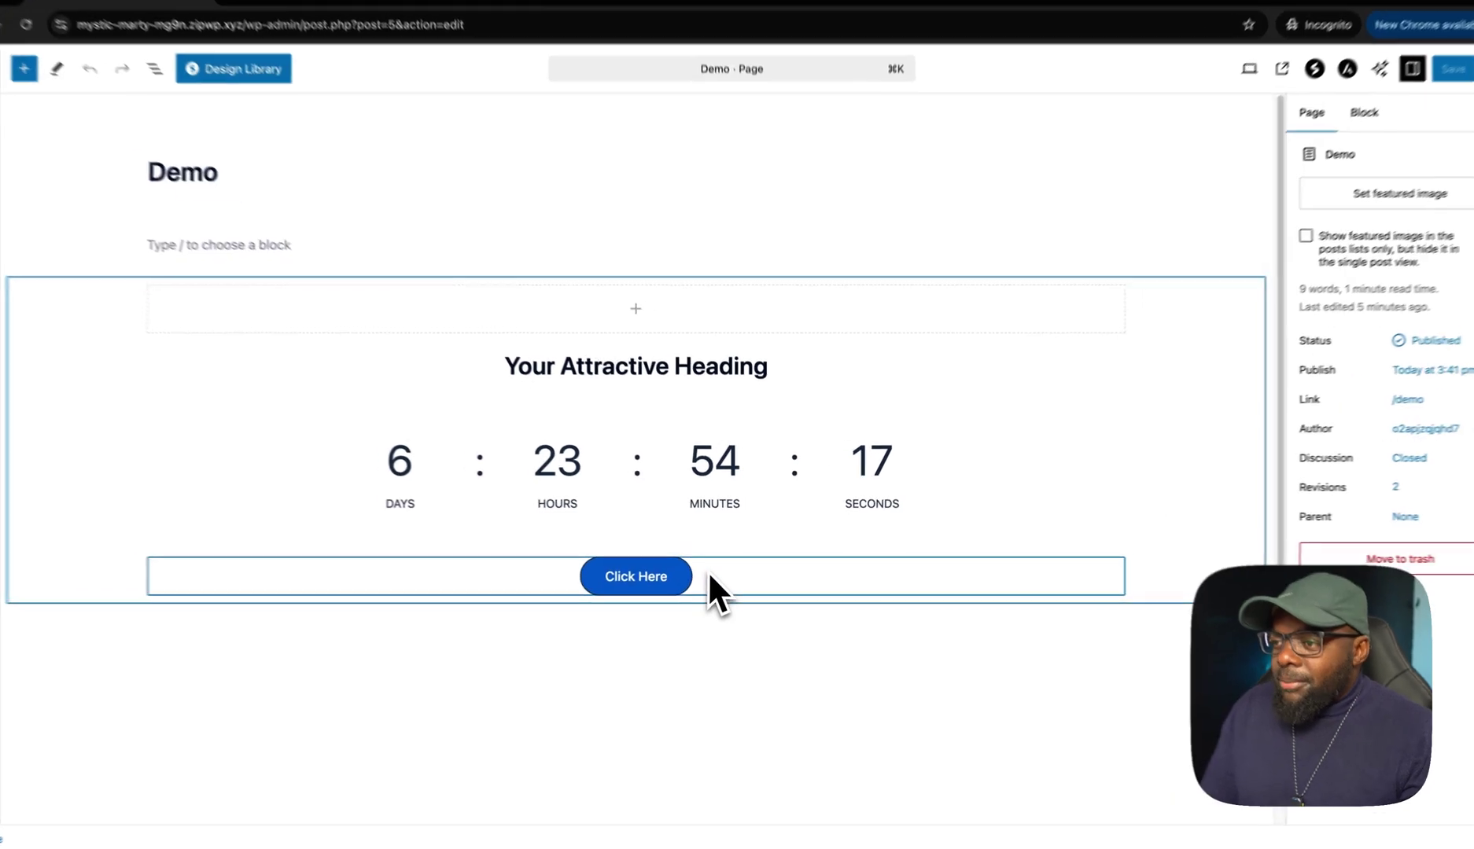
click(710, 574)
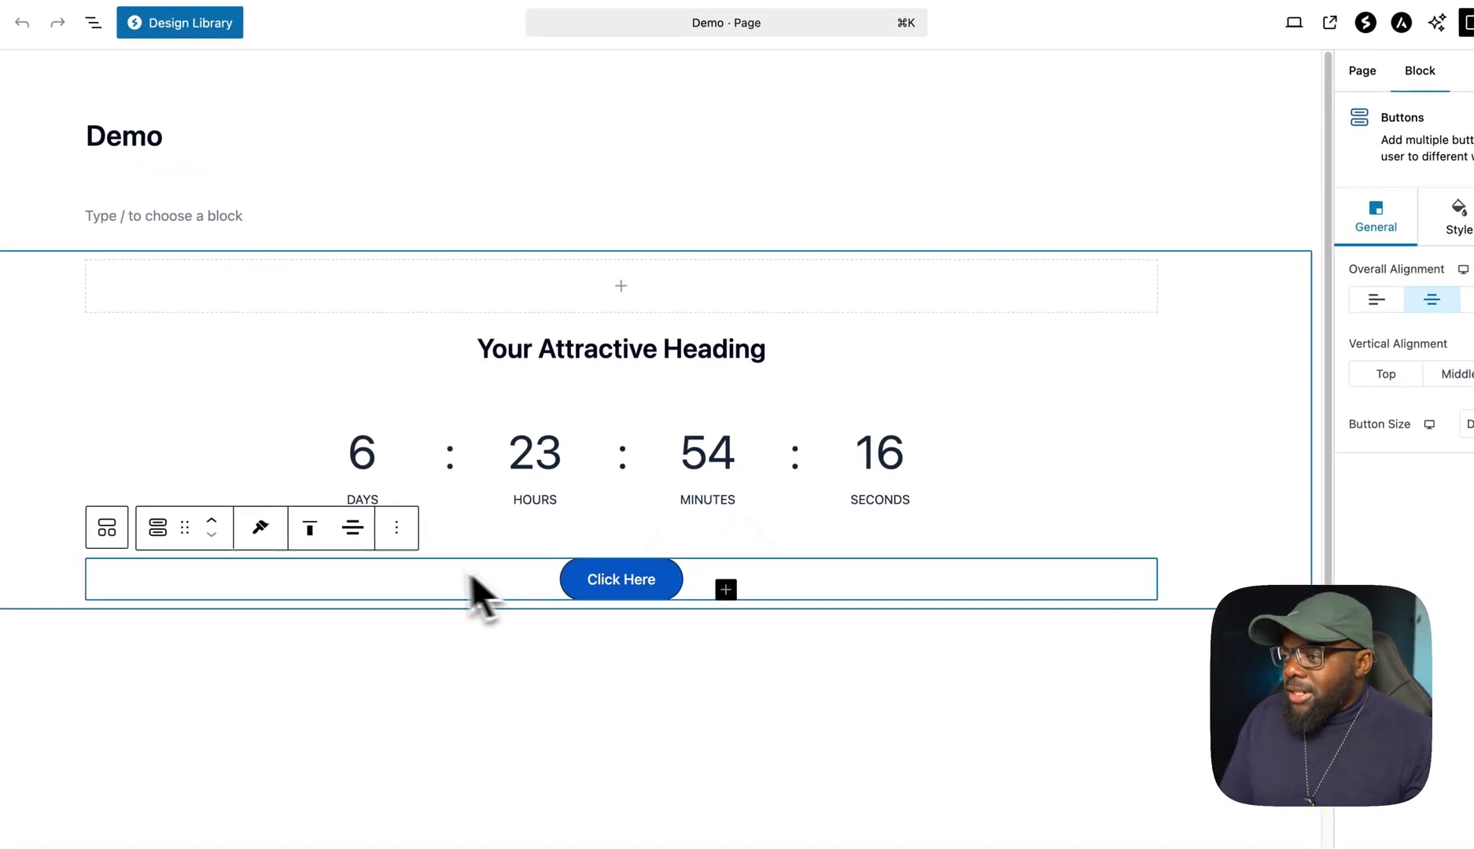
click(431, 528)
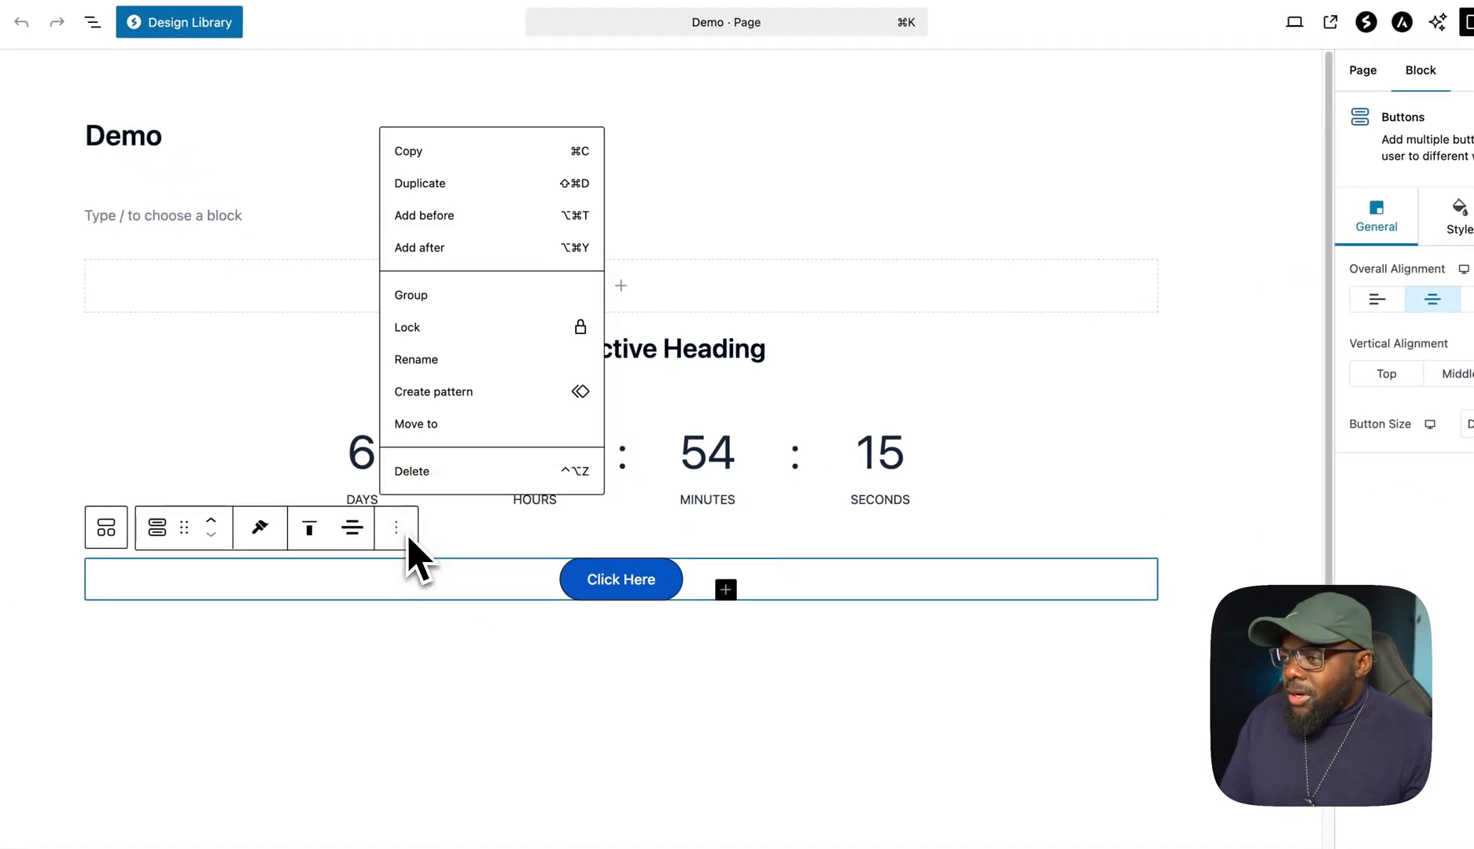
click(448, 476)
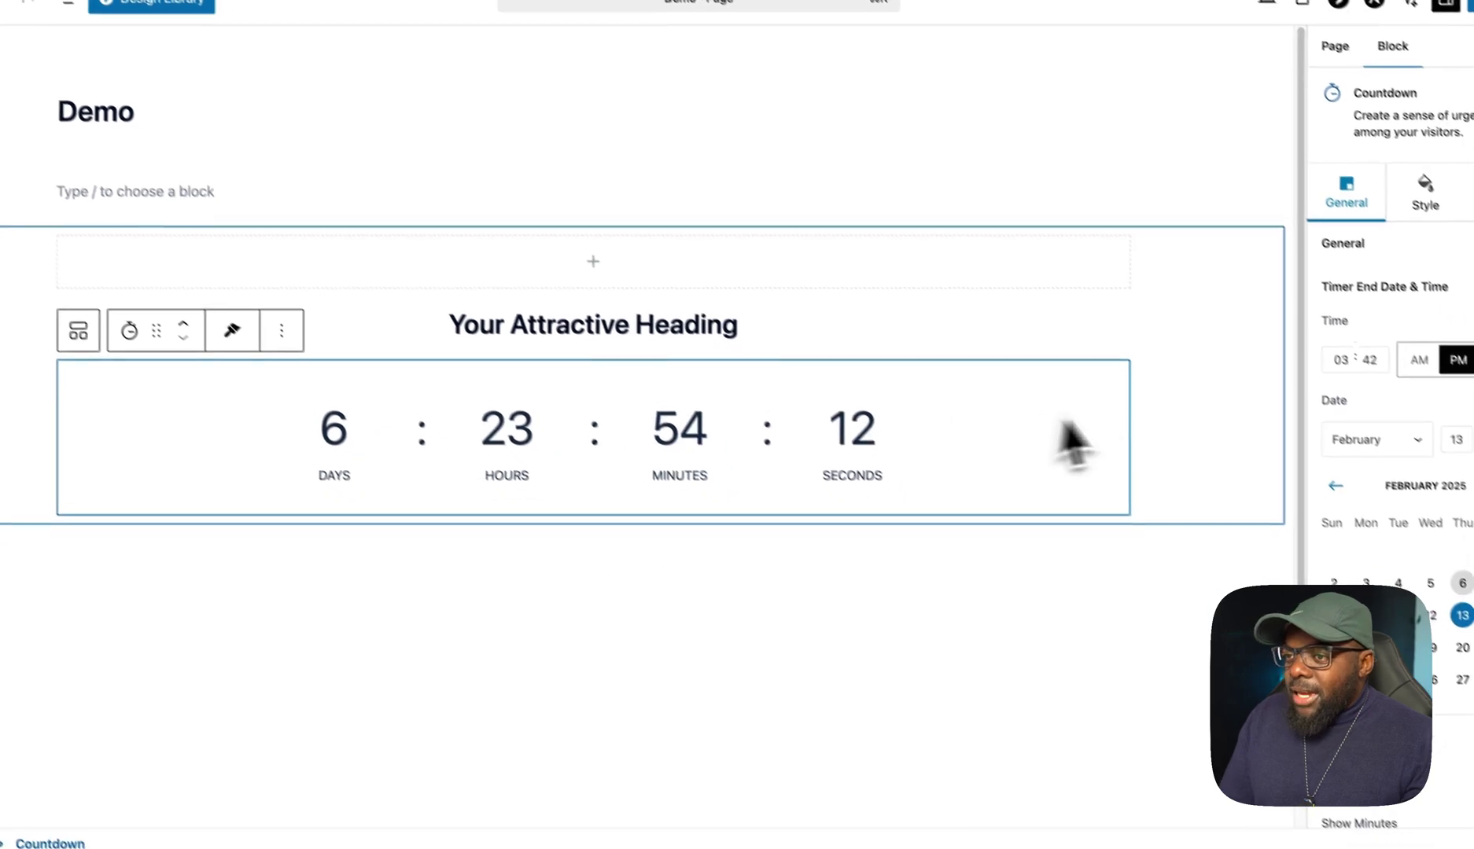
Insert an FAQ block into the container holding the countdown
click(1156, 440)
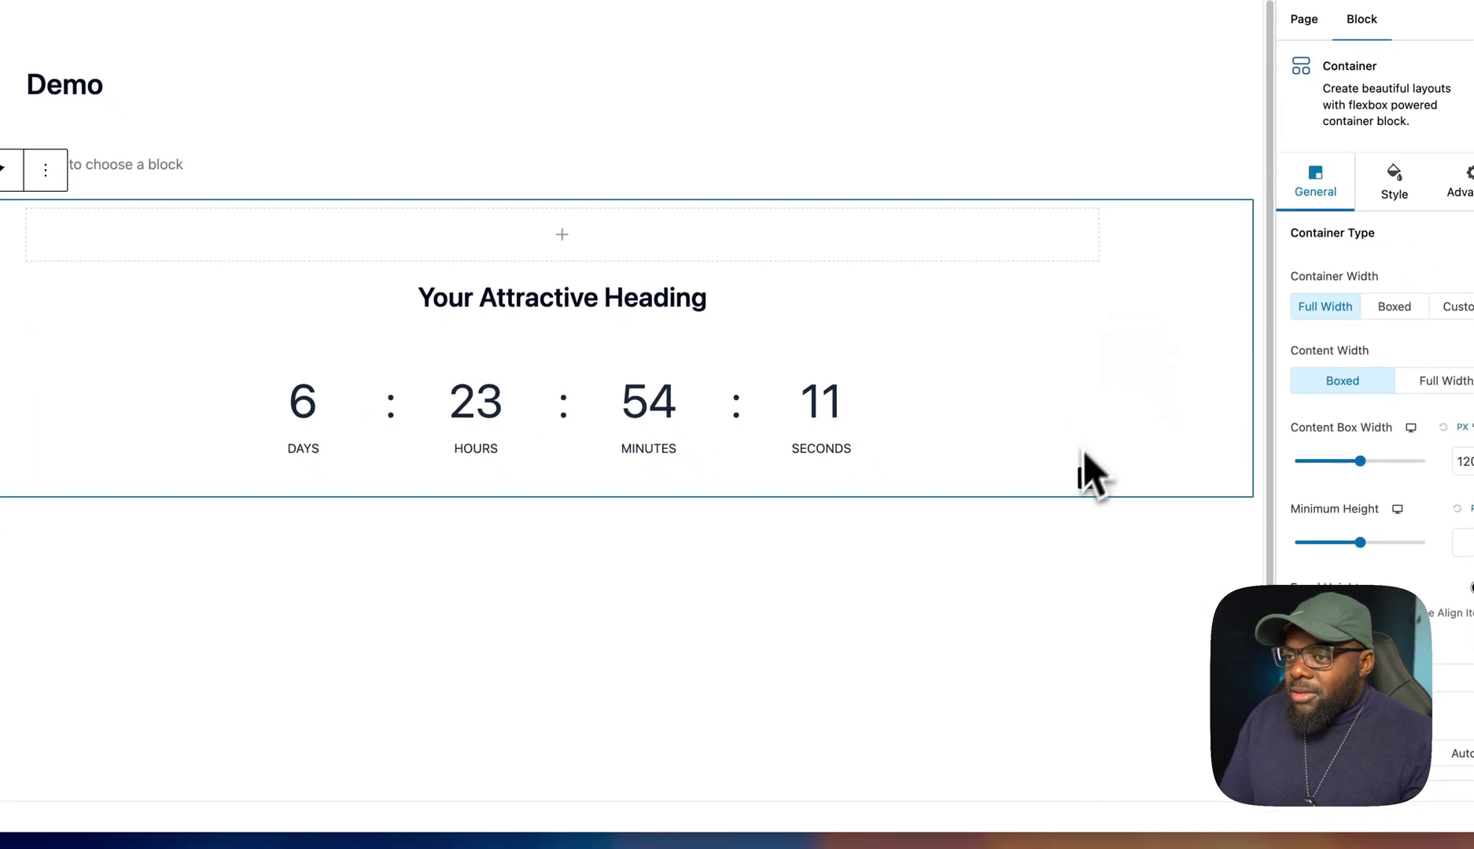
click(1119, 504)
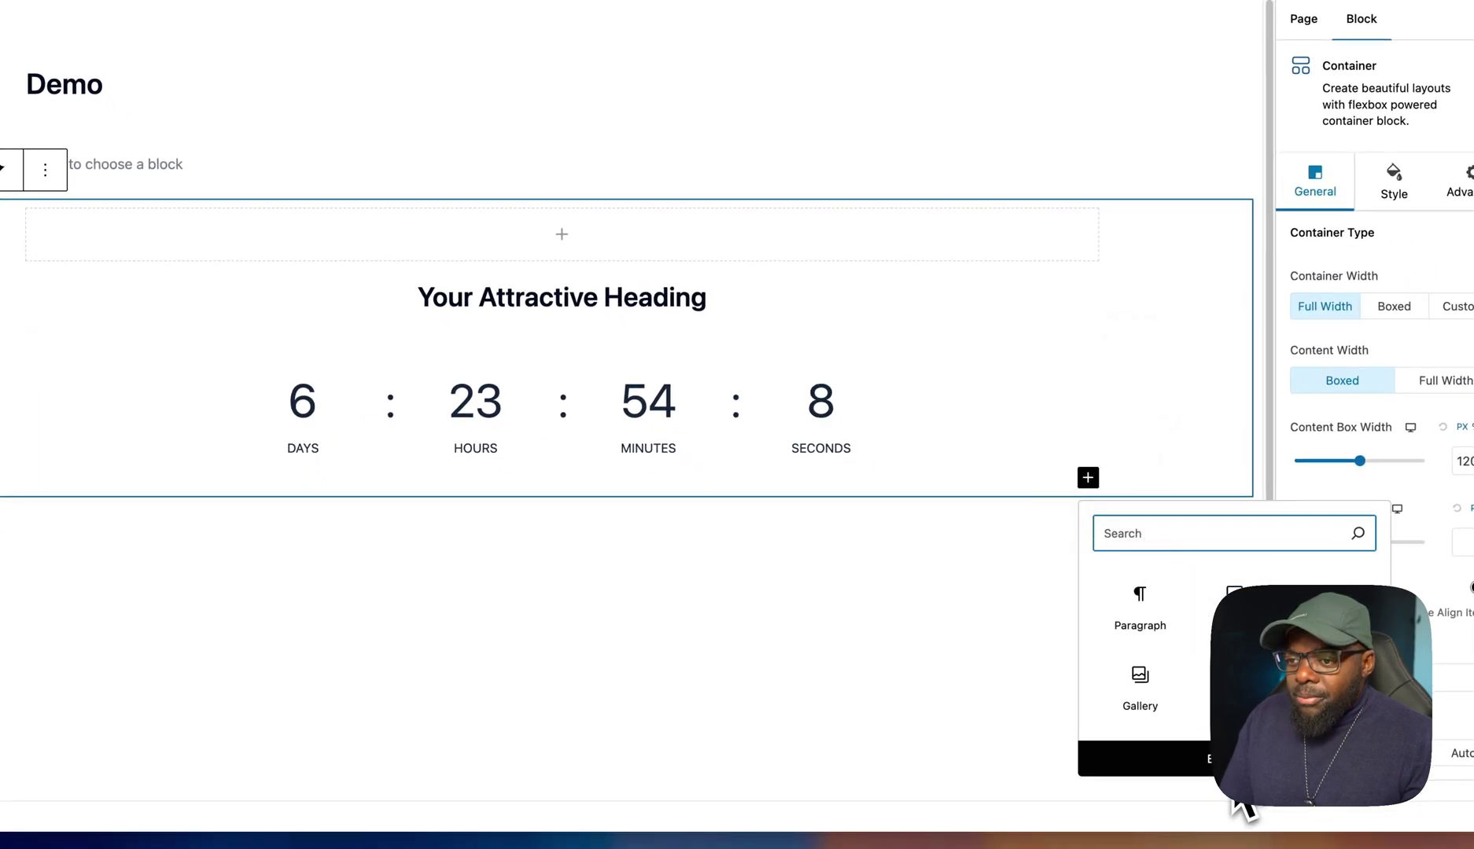
click(1231, 770)
scroll(197, 519, down, 2)
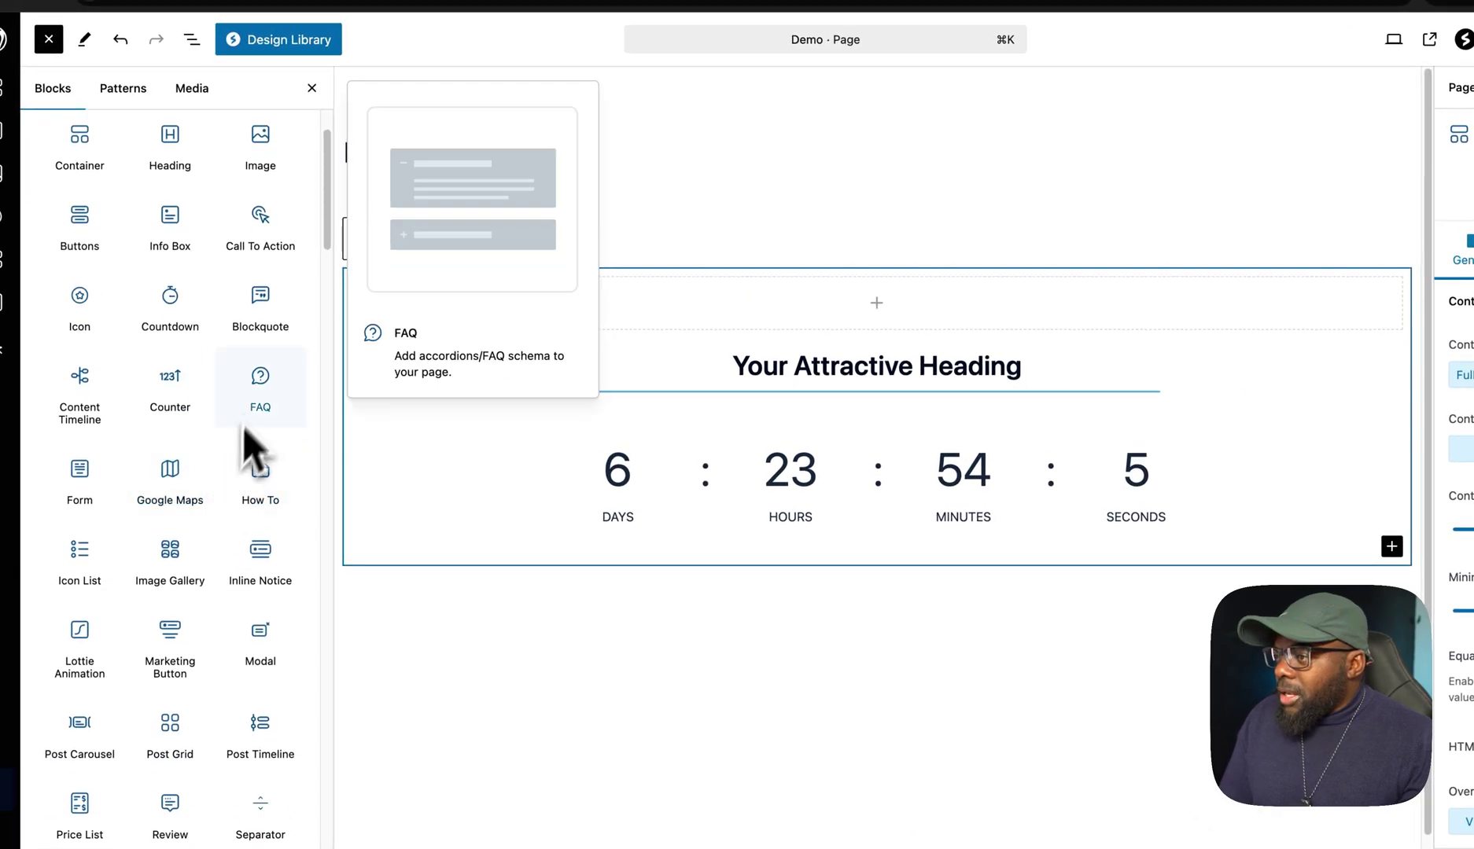
click(261, 388)
click(1227, 657)
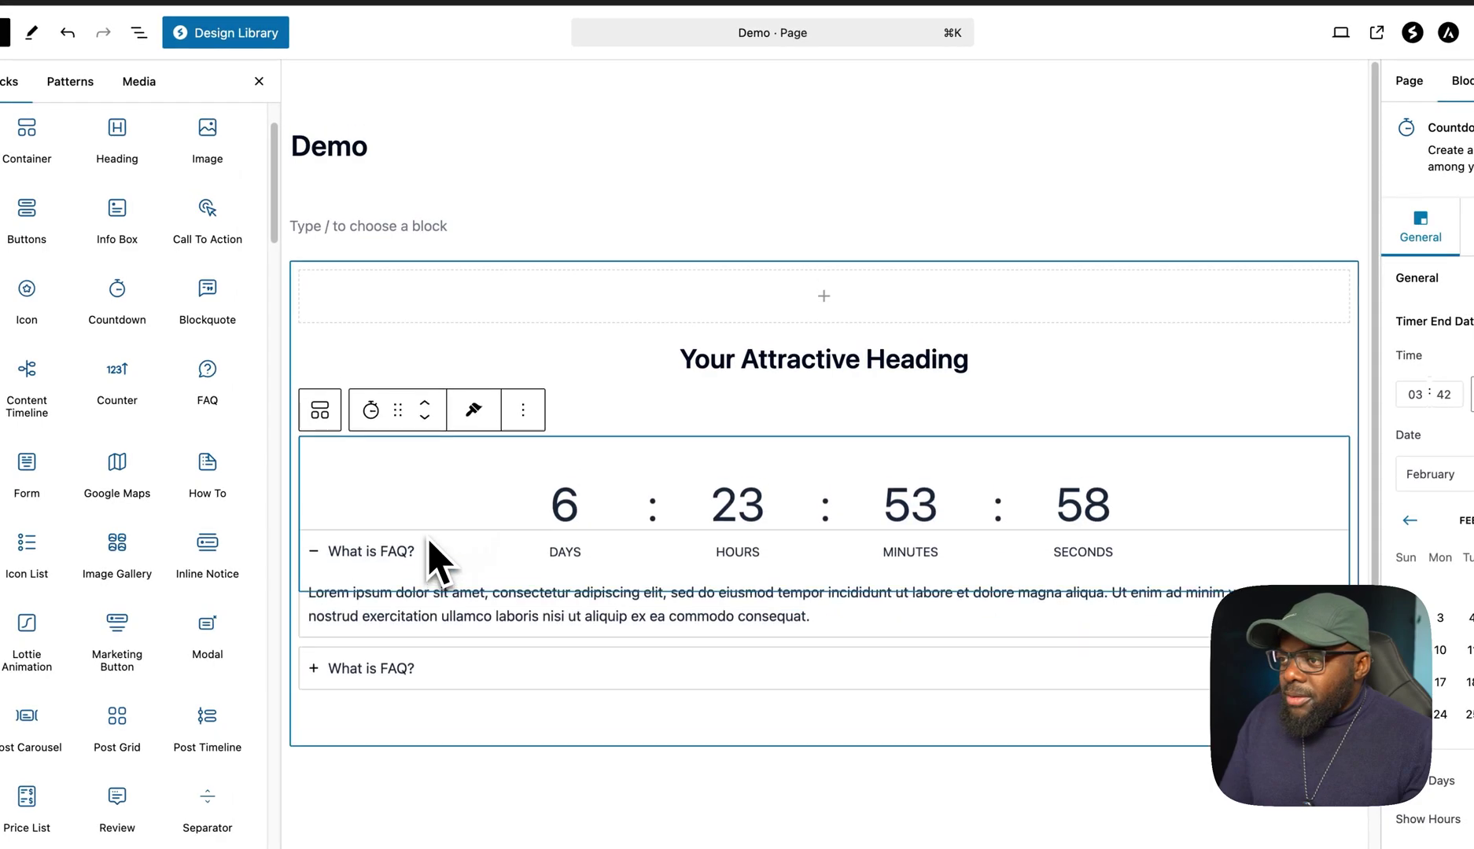
Move the countdown above Your Attractive Heading and centre-align it
click(425, 535)
click(424, 358)
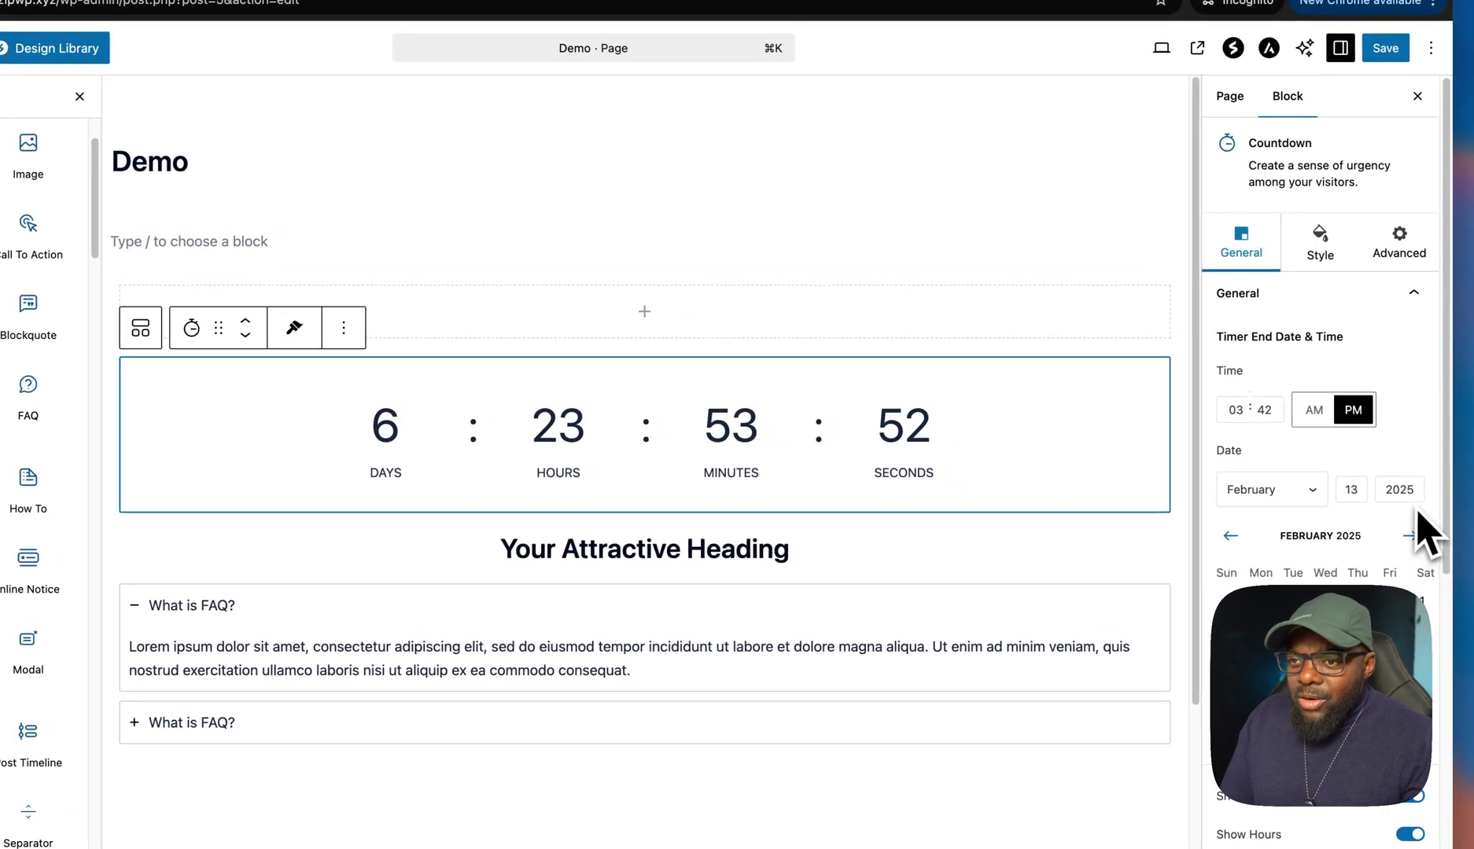
click(1321, 253)
scroll(1329, 441, down, 1)
click(1252, 352)
click(1320, 349)
Set the countdown's Gap Between Boxes to 25 and Digits & Labels gap to 0
scroll(1337, 440, down, 5)
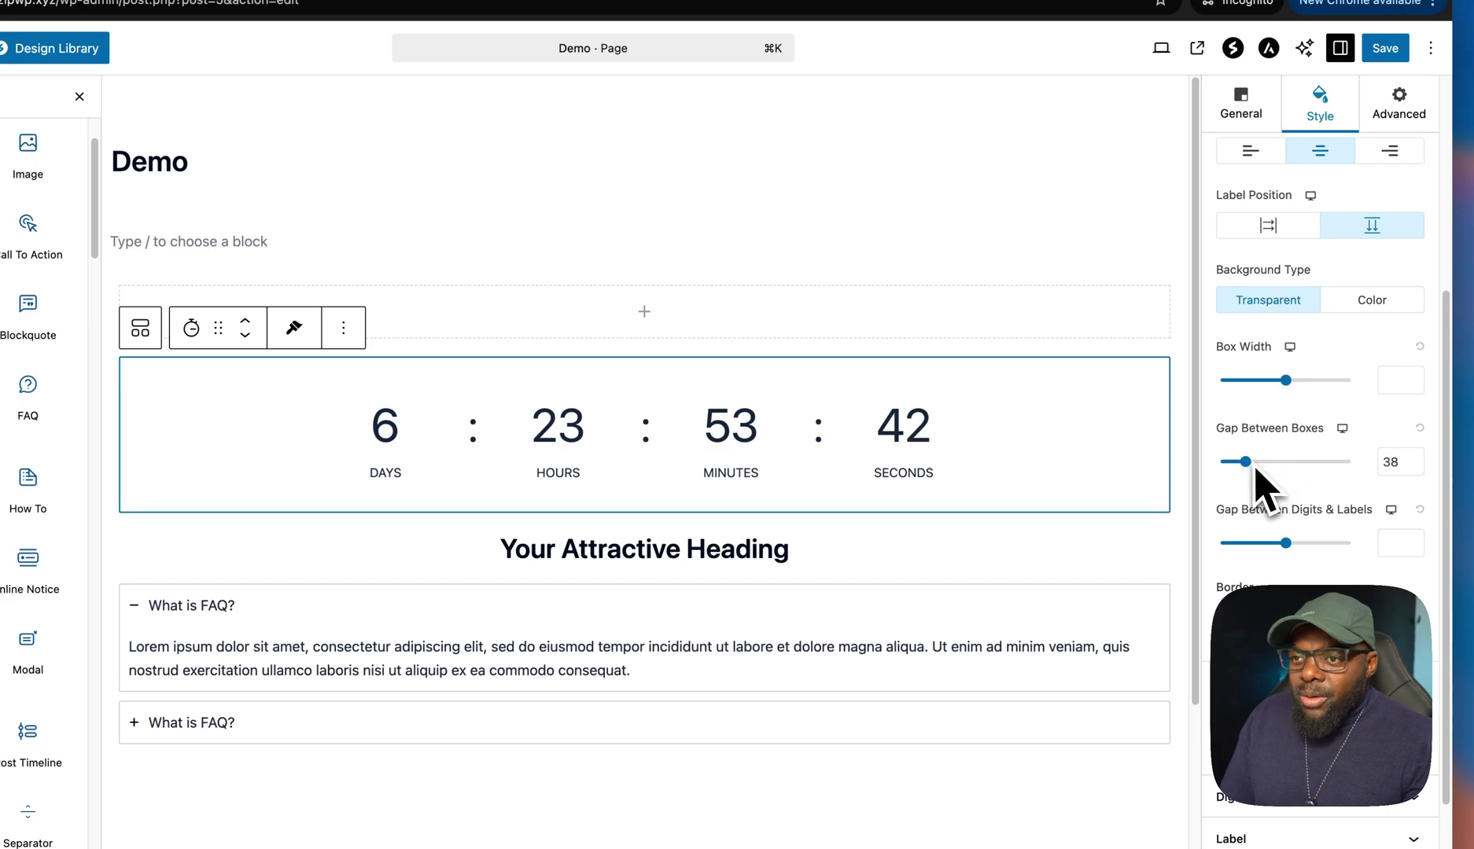
drag(1256, 470, 1238, 463)
scroll(1258, 510, down, 1)
drag(1282, 515, 1211, 516)
scroll(1212, 517, down, 1)
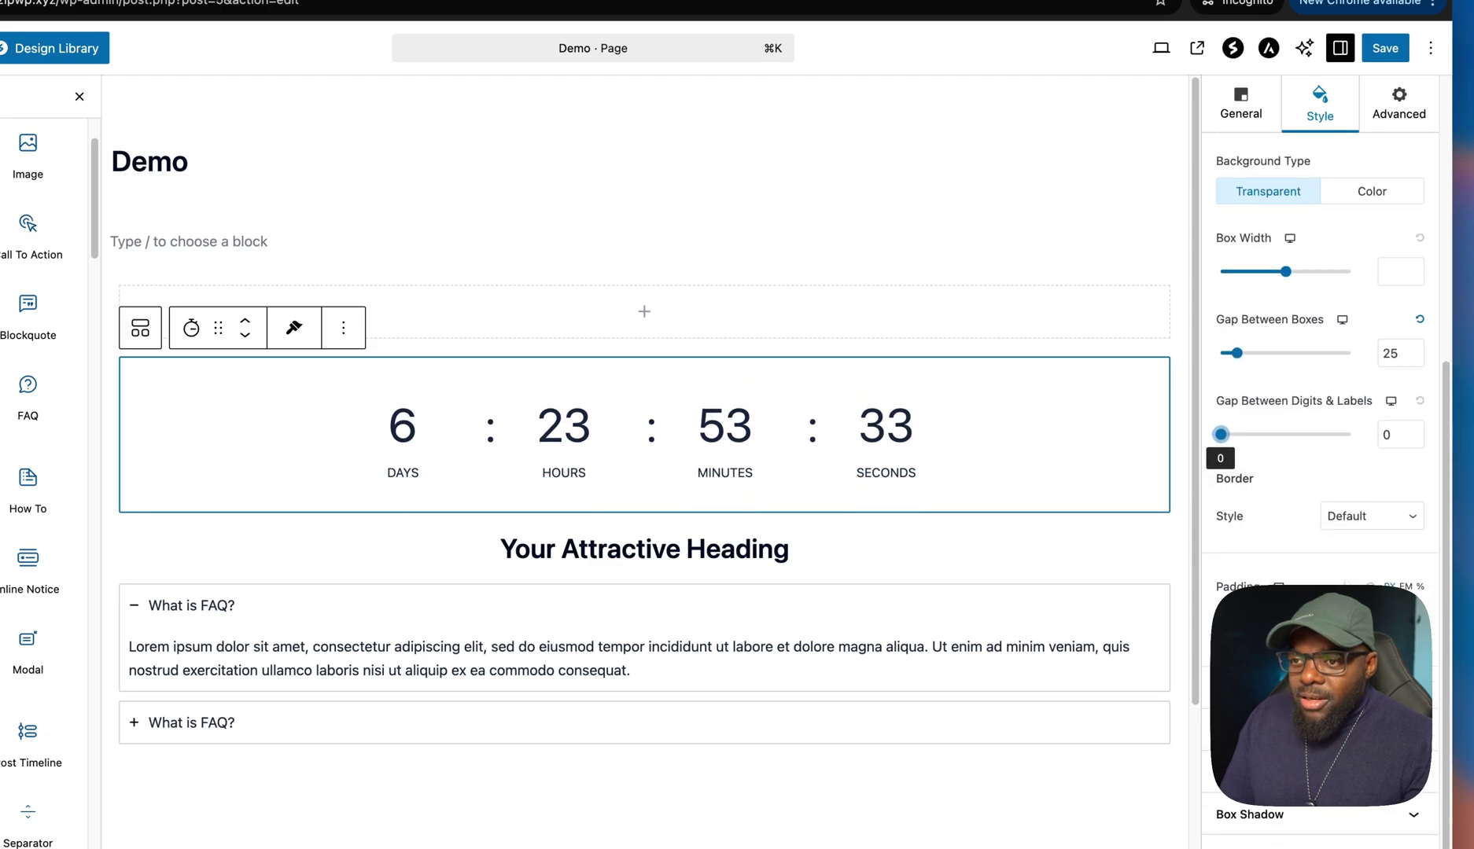
Delete several words from the first FAQ item's answer
click(386, 633)
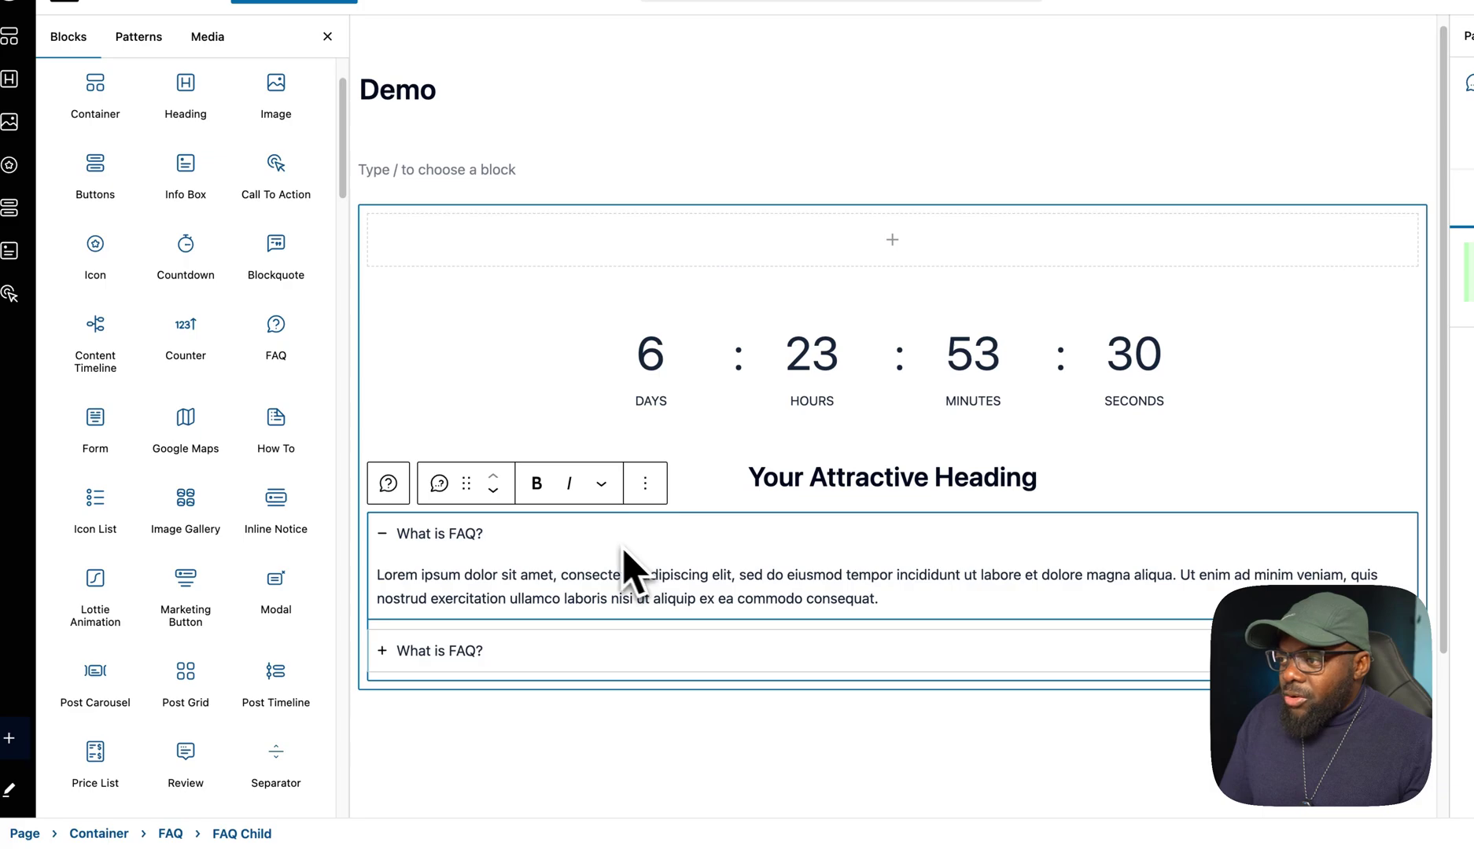
click(487, 534)
drag(521, 579, 669, 582)
key(BackSpace)
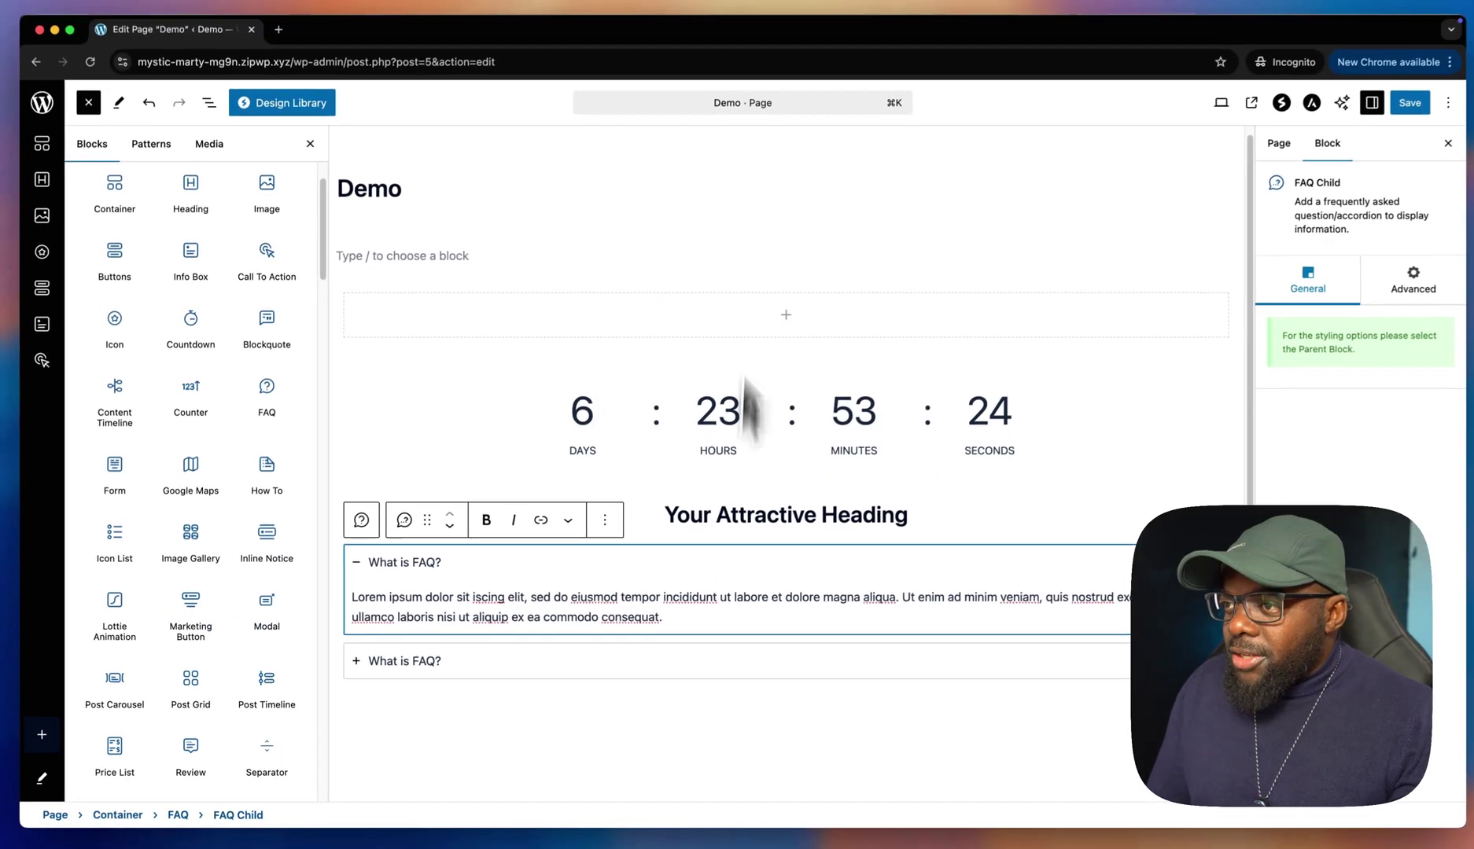
Set the countdown and FAQ container's background to a solid light pink colour
click(345, 334)
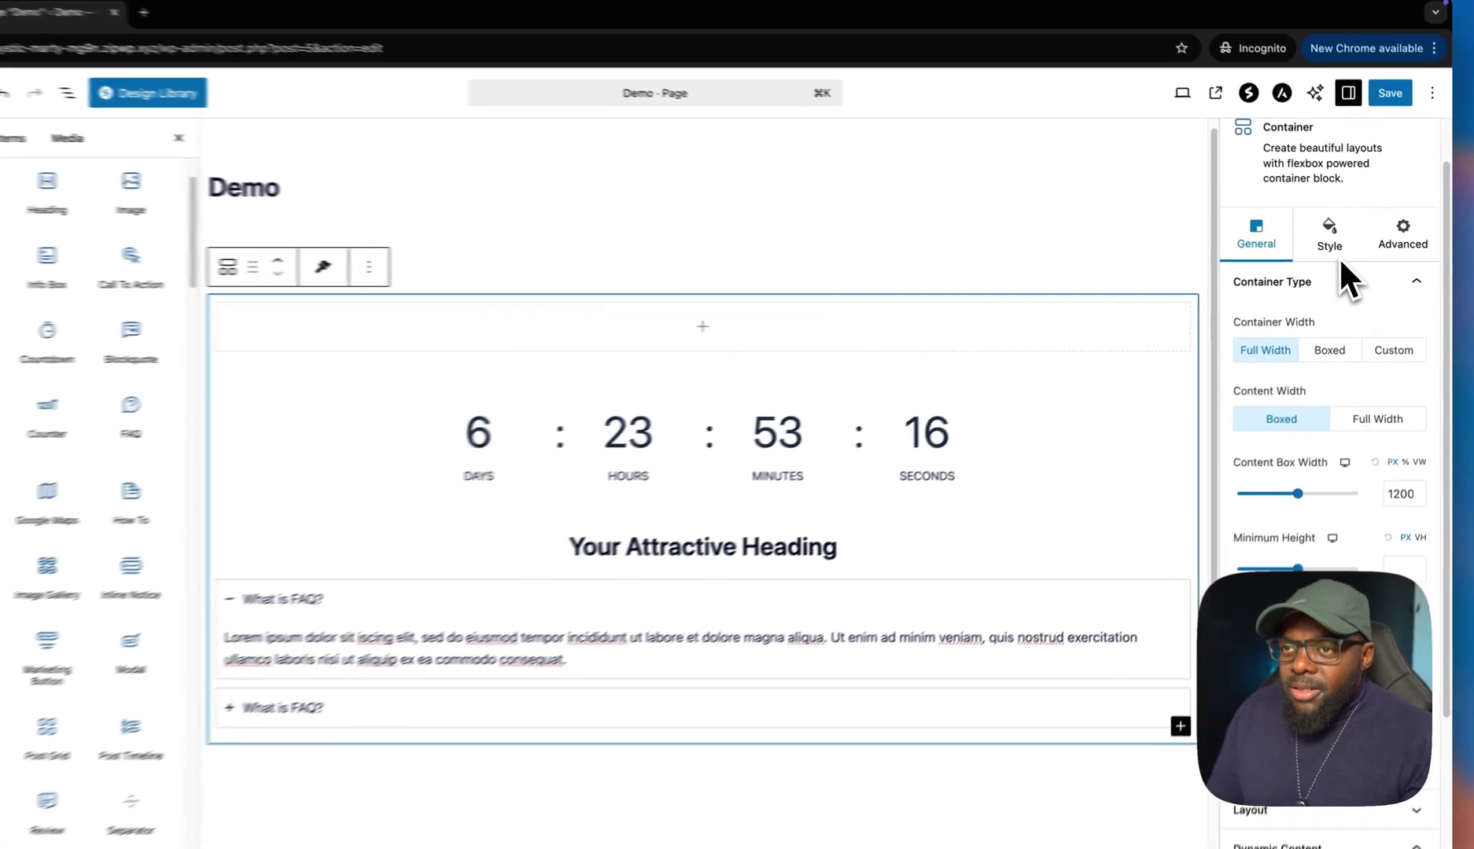
click(1321, 261)
click(1341, 374)
click(1425, 423)
drag(1333, 462, 1281, 442)
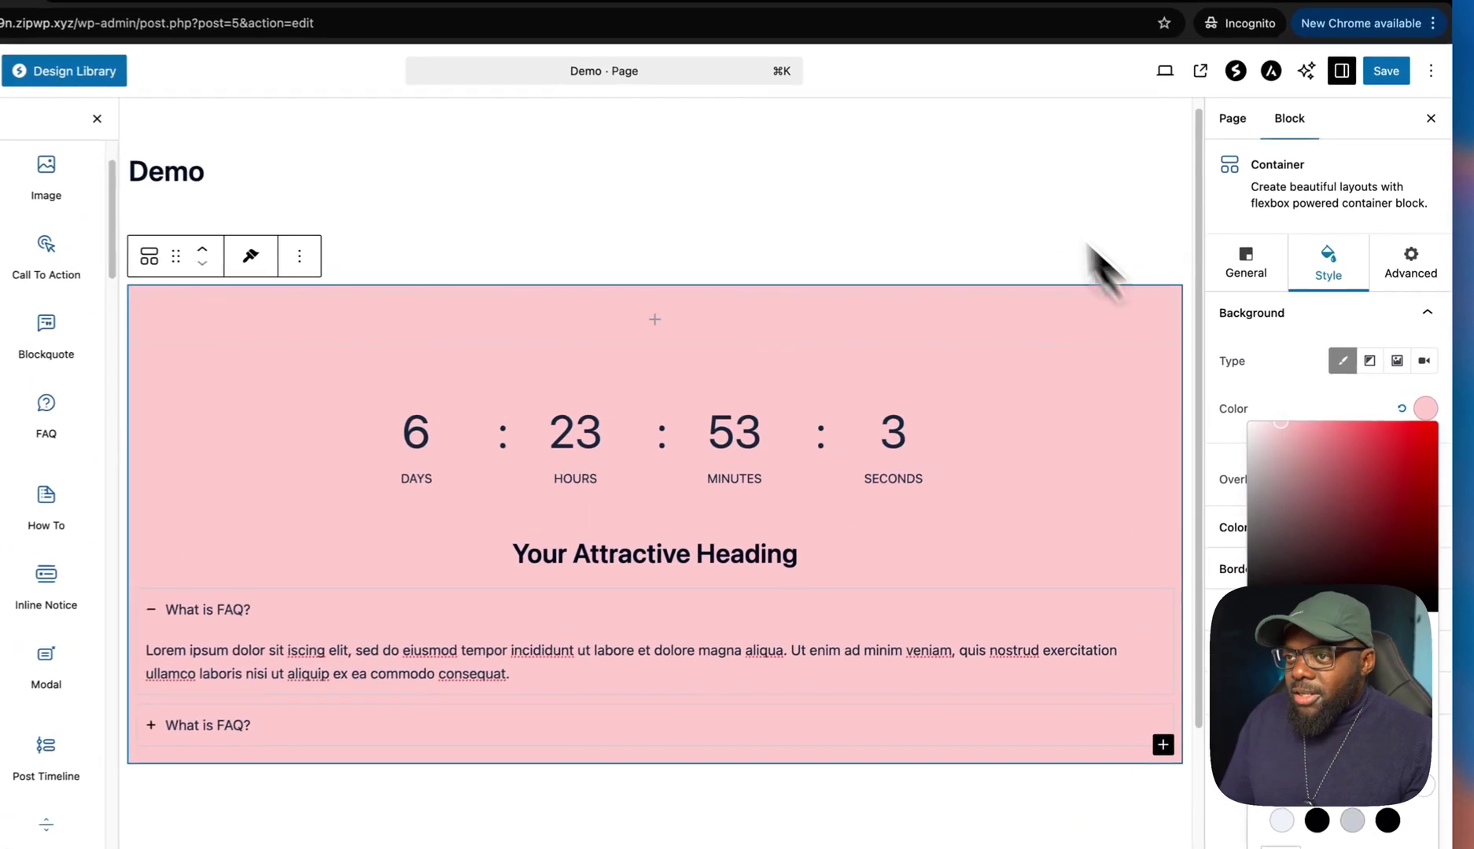
click(1019, 201)
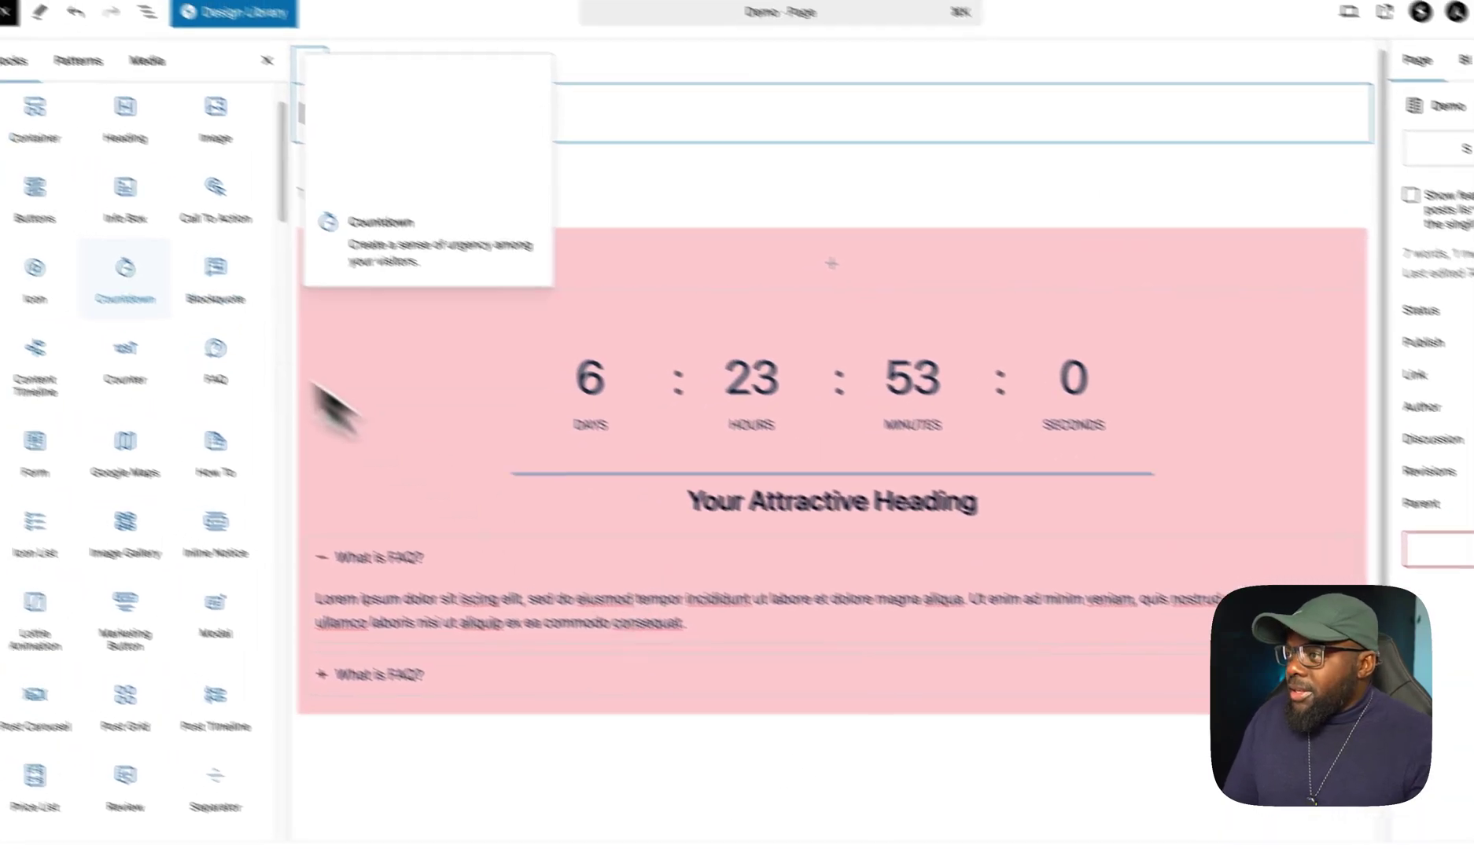
Add a single-column Container below the pink section holding a Subscribe Now Marketing Button
click(48, 114)
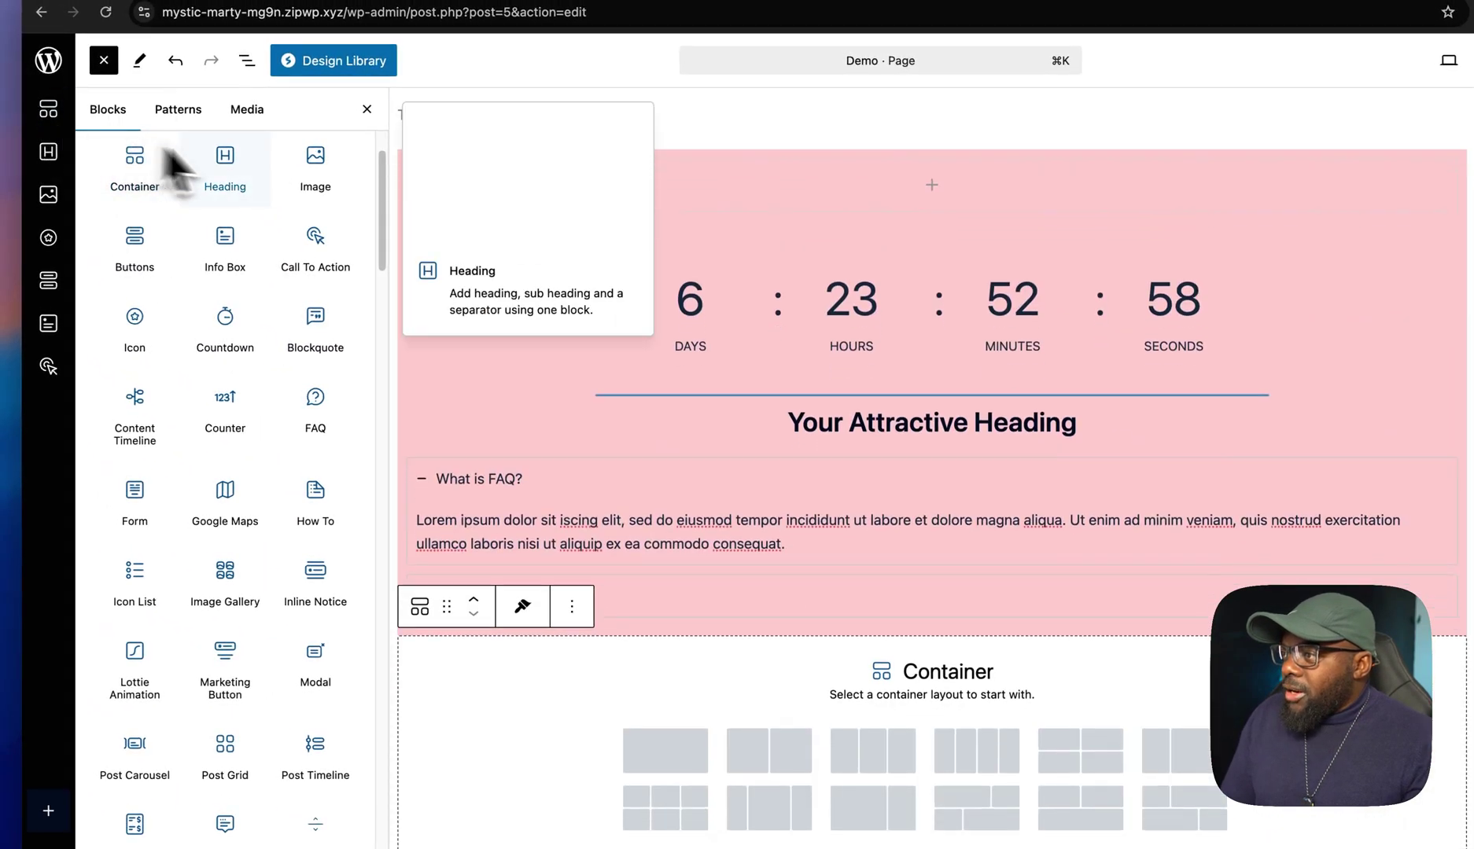
click(128, 186)
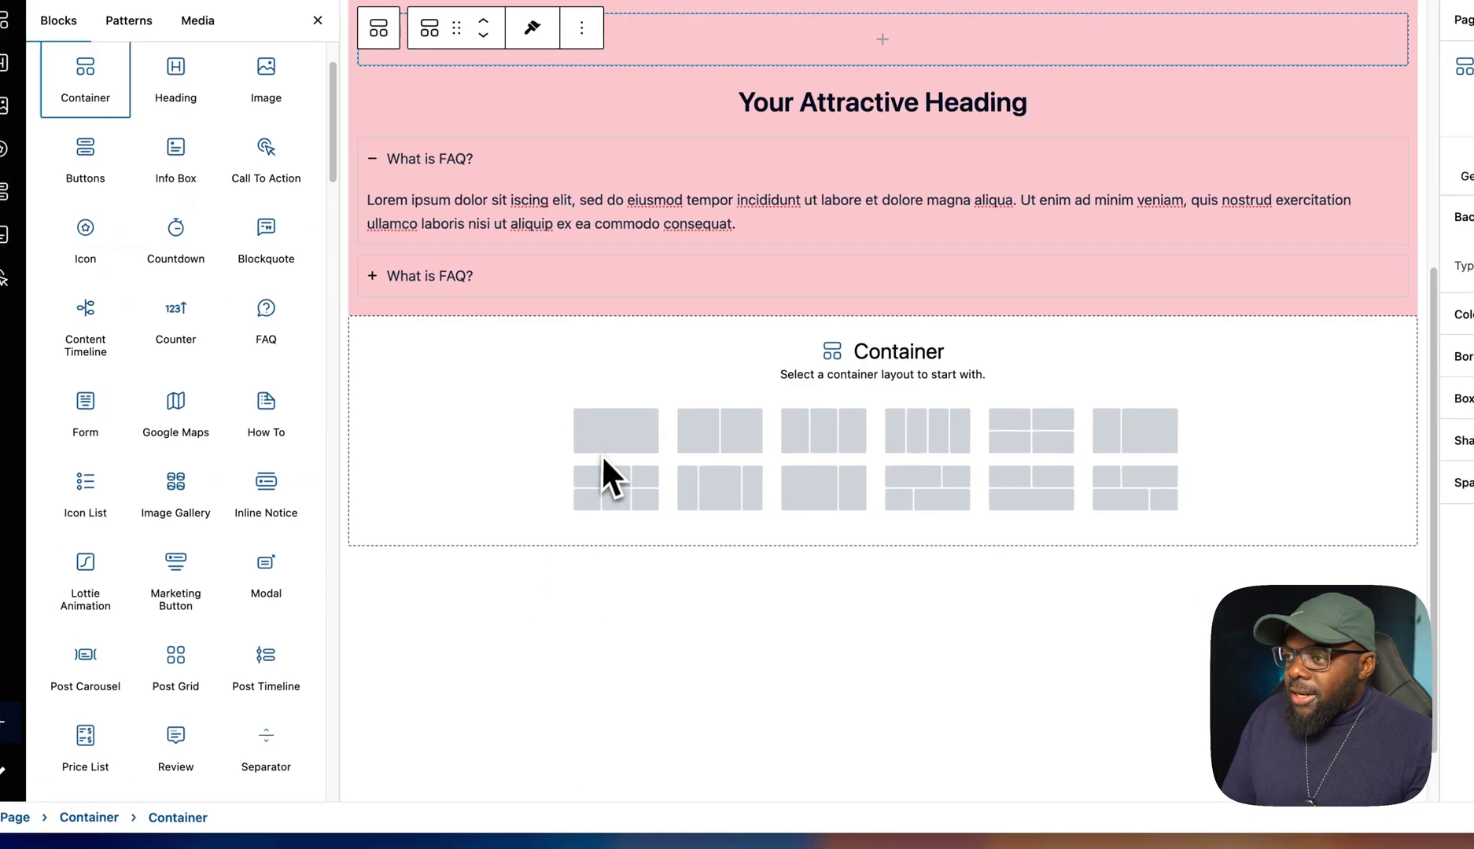
click(650, 582)
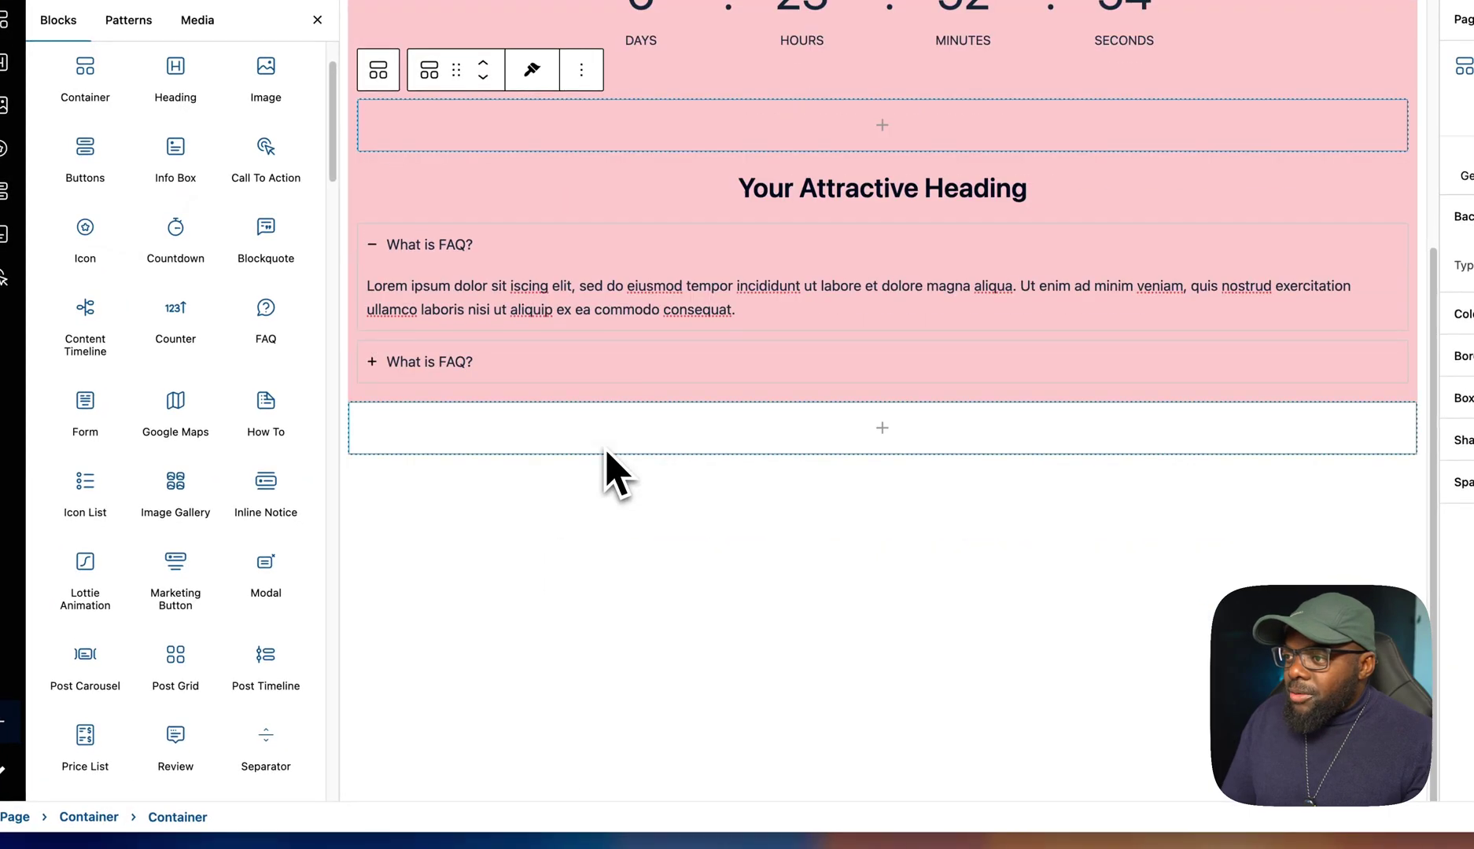
click(892, 438)
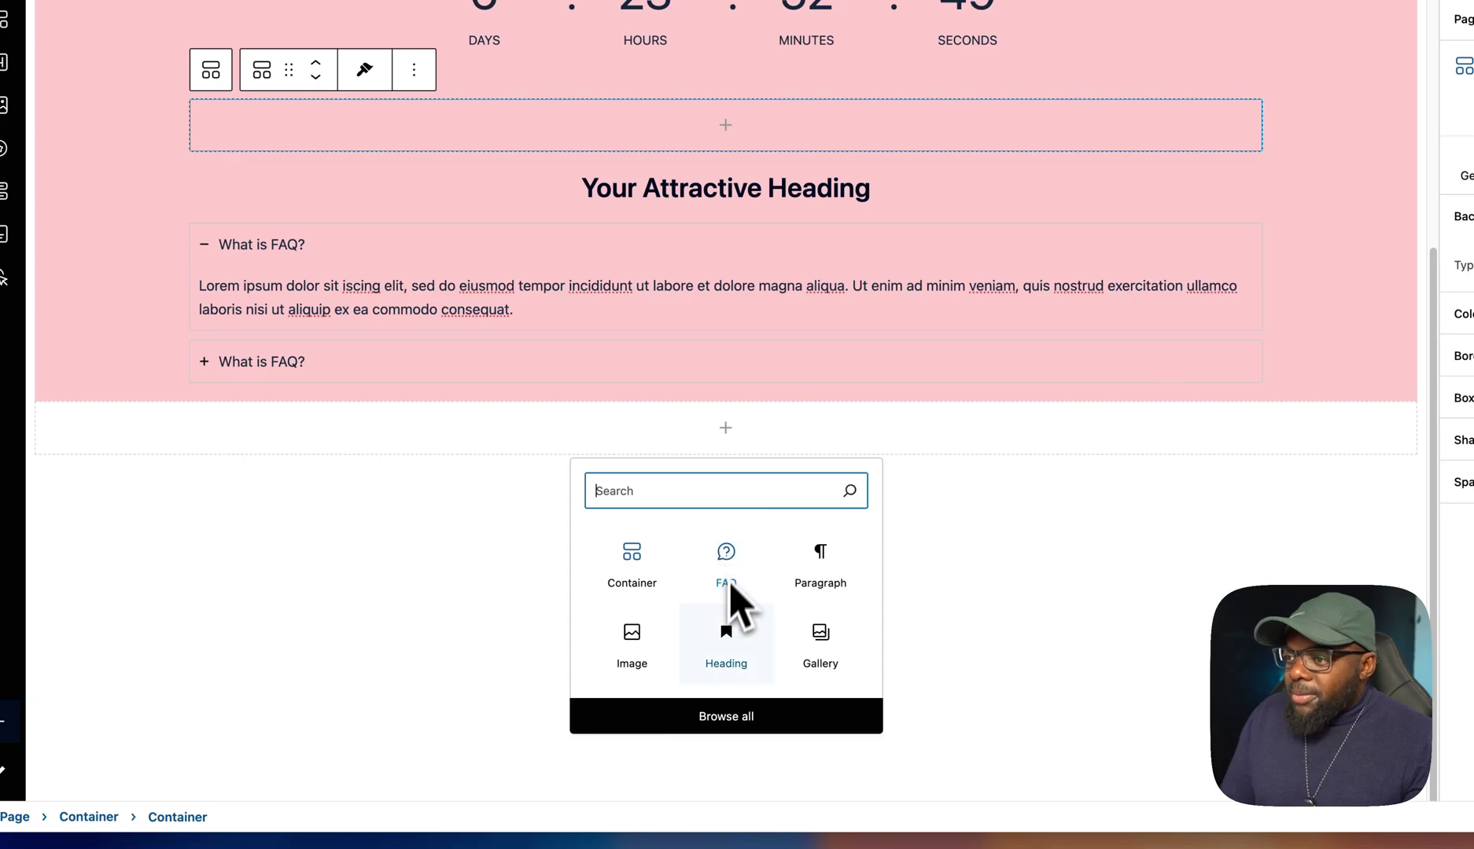
click(725, 717)
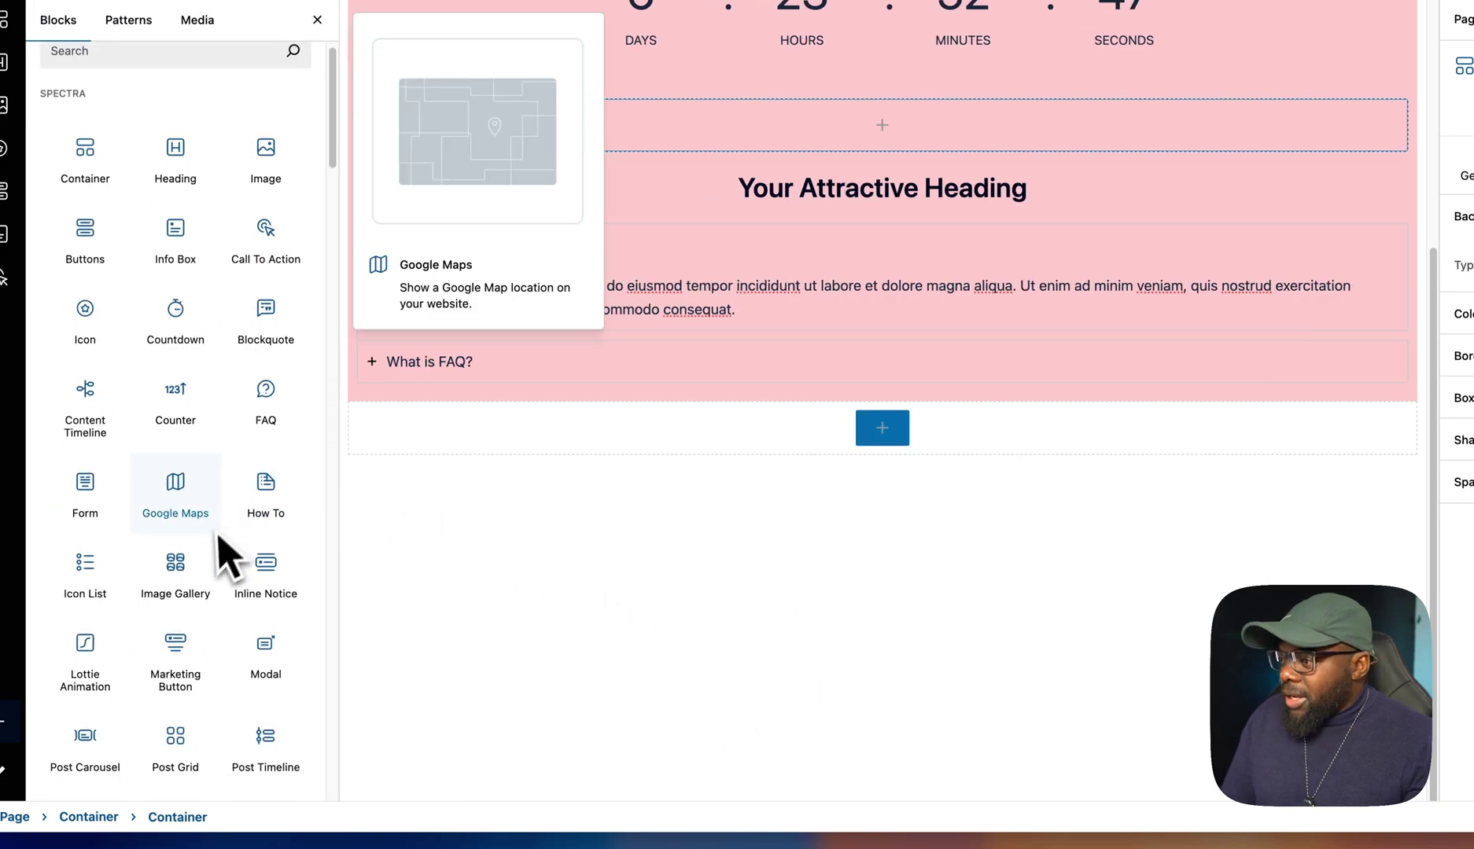
scroll(219, 537, down, 5)
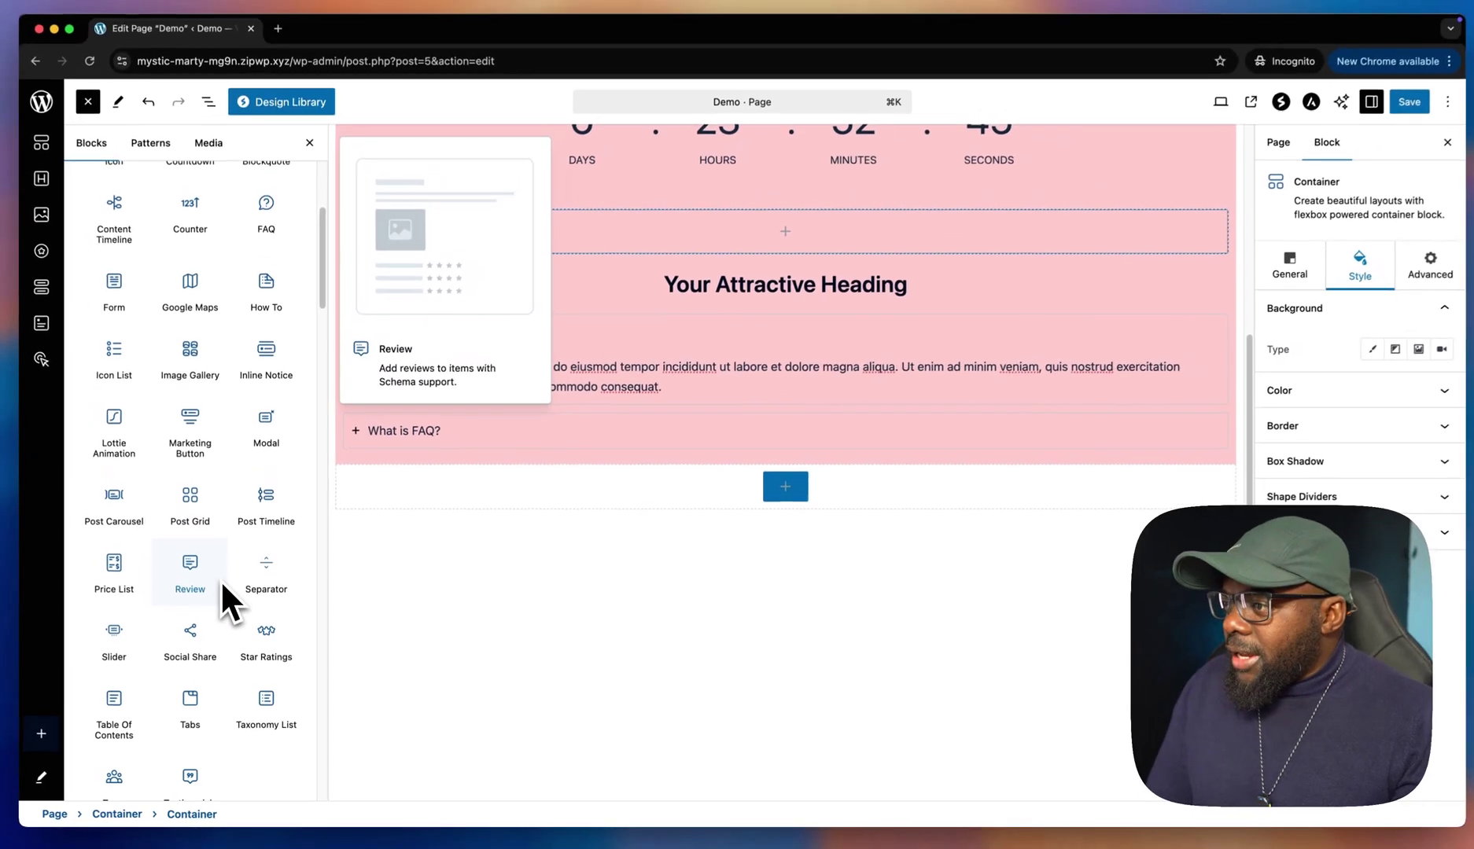
scroll(220, 580, down, 2)
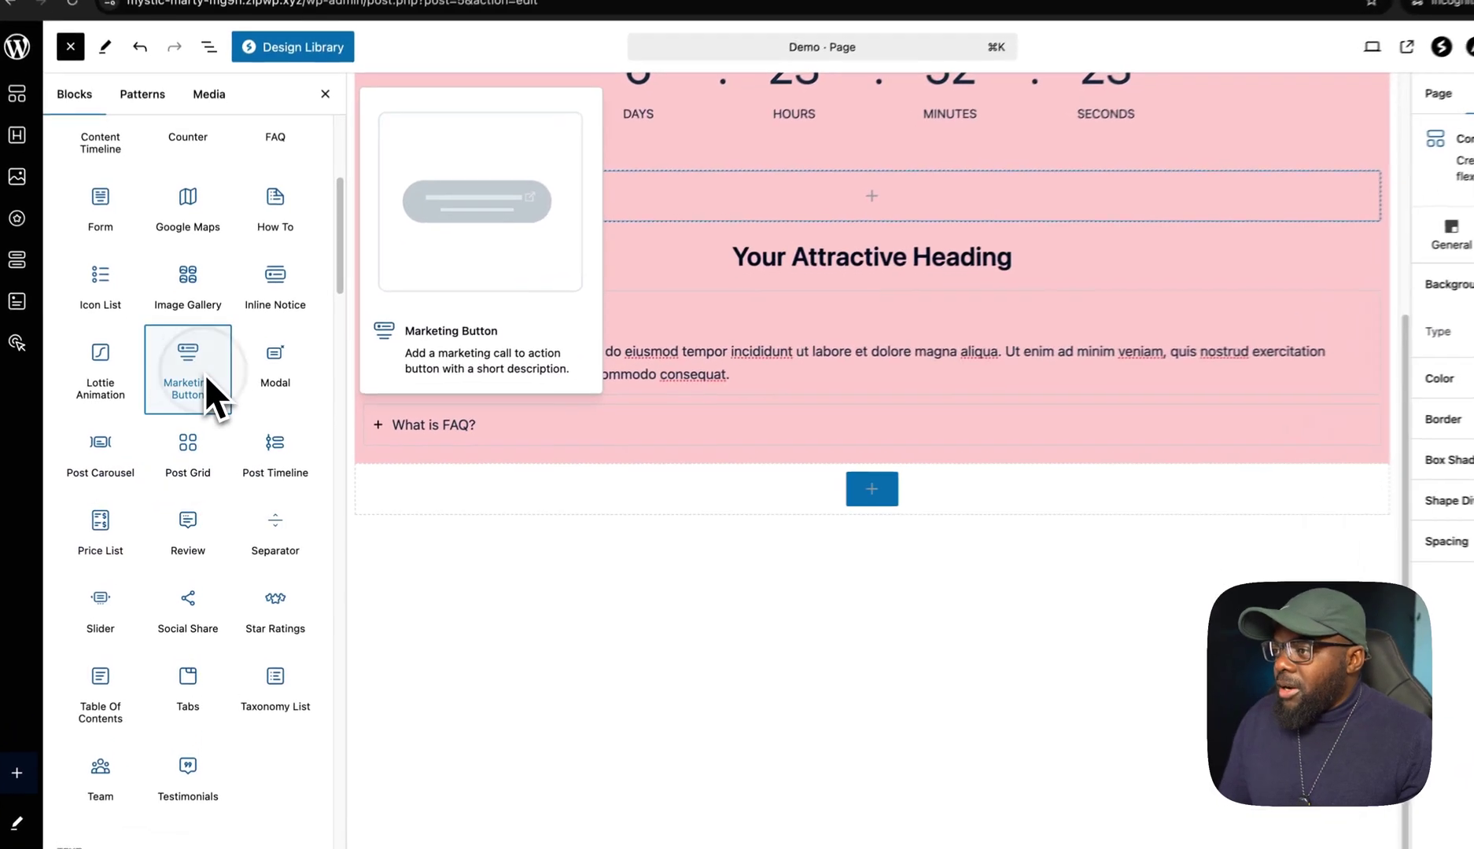
click(207, 402)
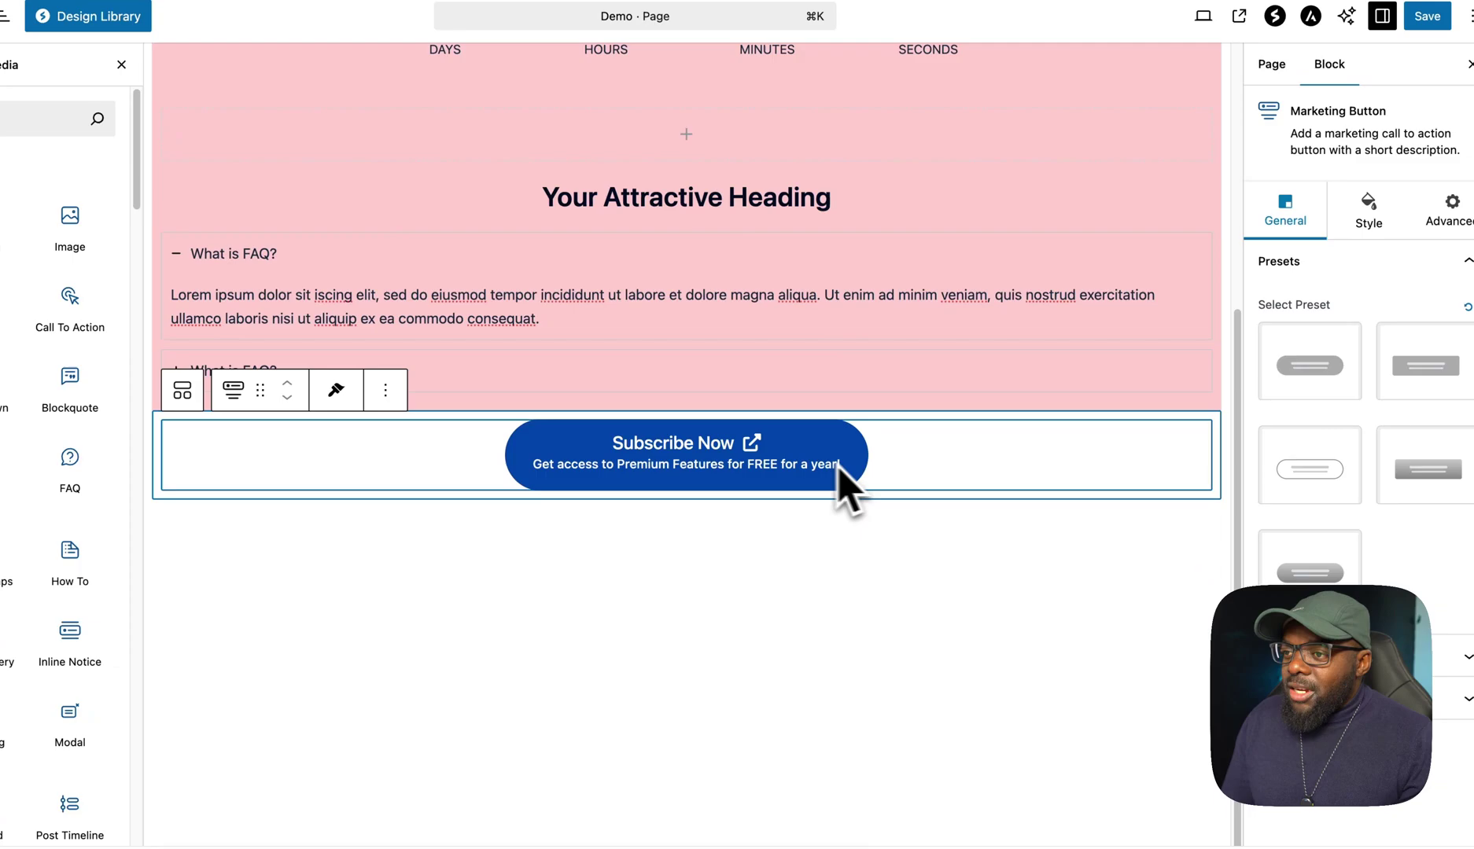
scroll(897, 709, up, 5)
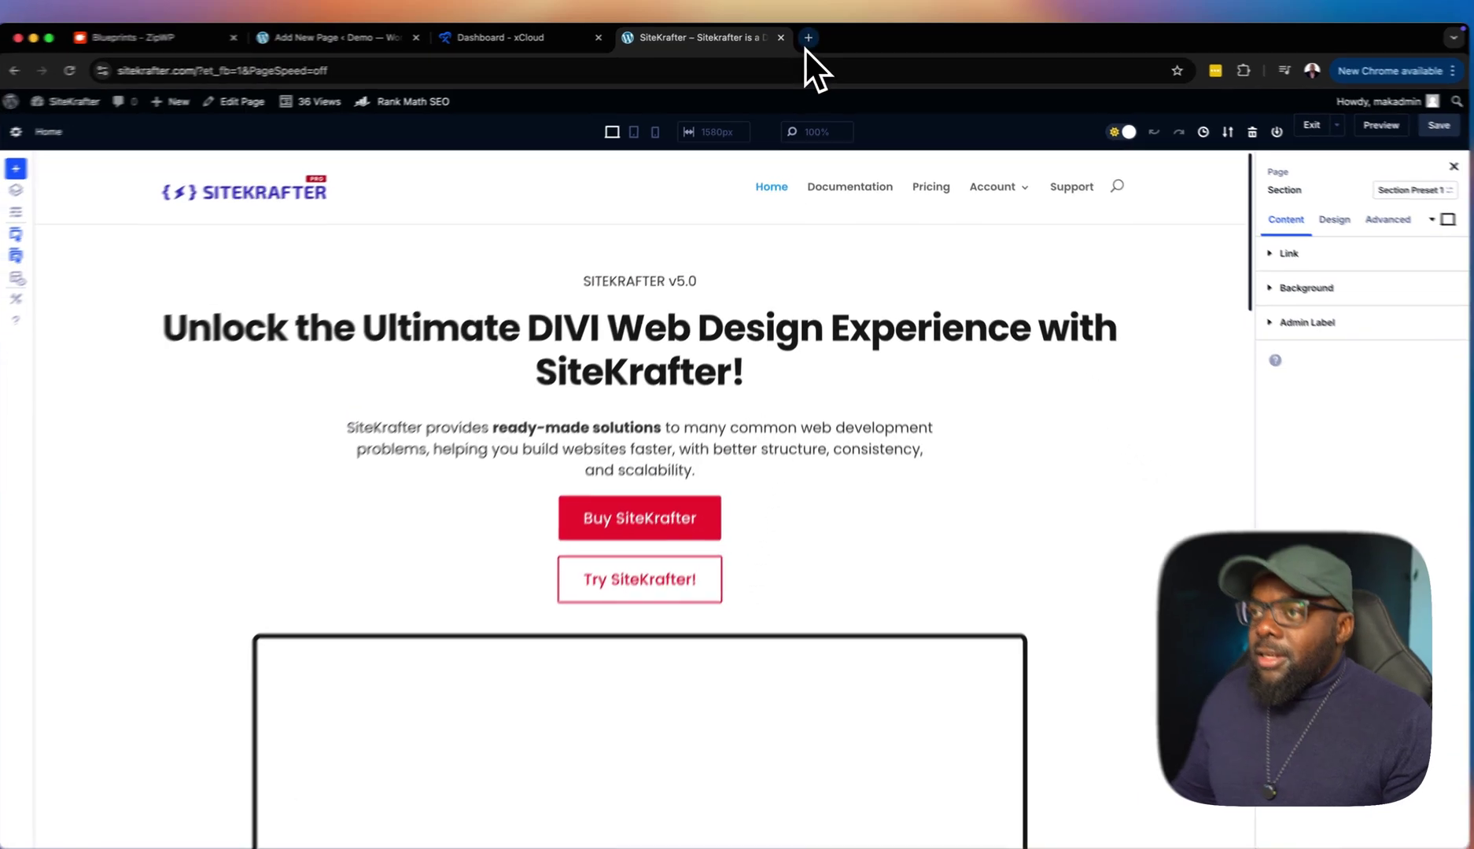
Open a new blank Chrome tab
click(807, 38)
Load the shared SiteKrafter PRO v5.1.5 Demo blueprint link in the new tab
click(781, 75)
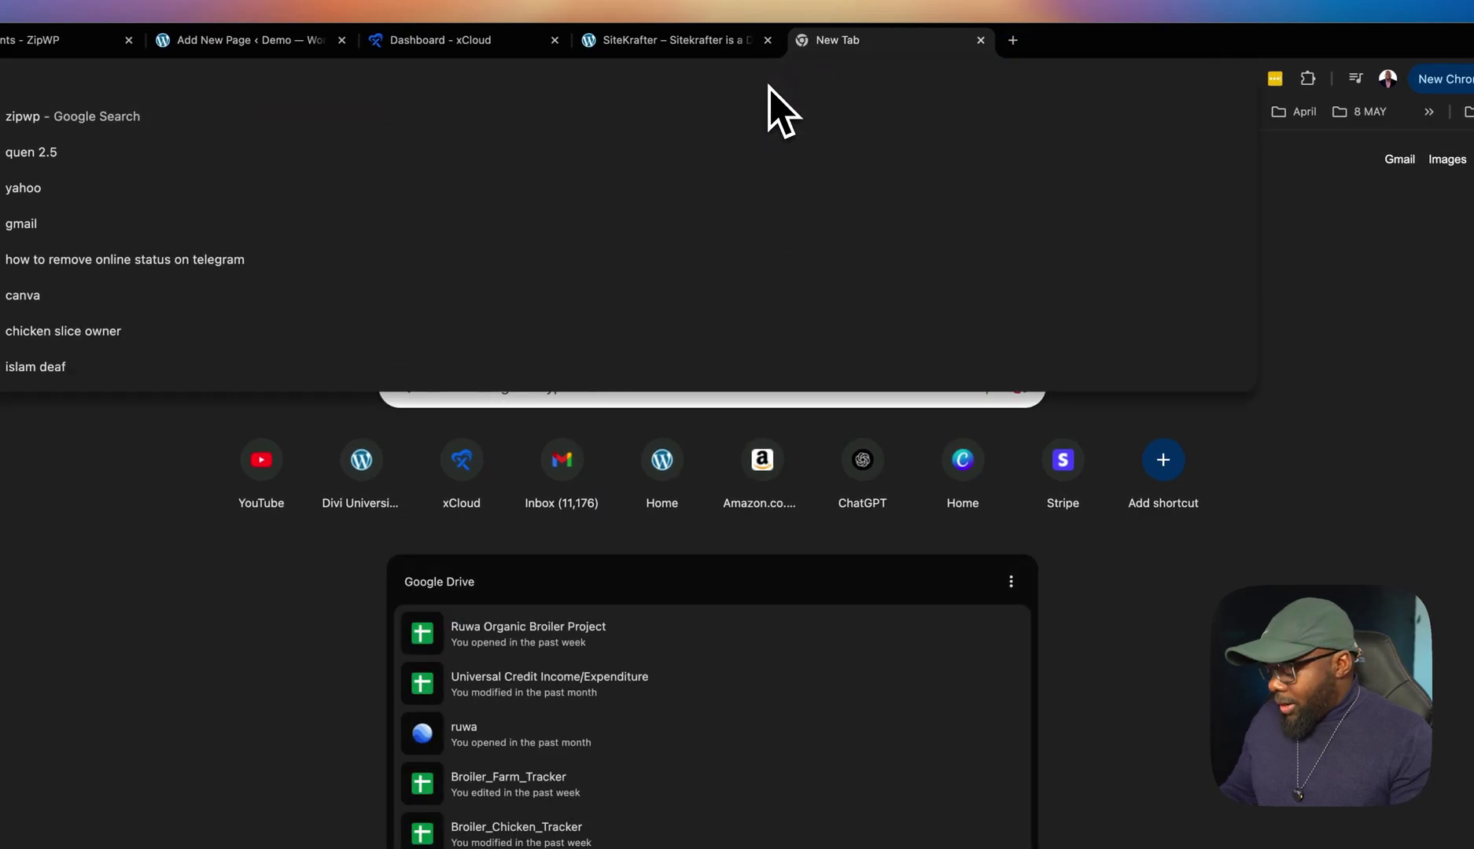
text(app.zipwp.com/blueprint/sitekrafter-pro-v515-demo-gcs)
key(Return)
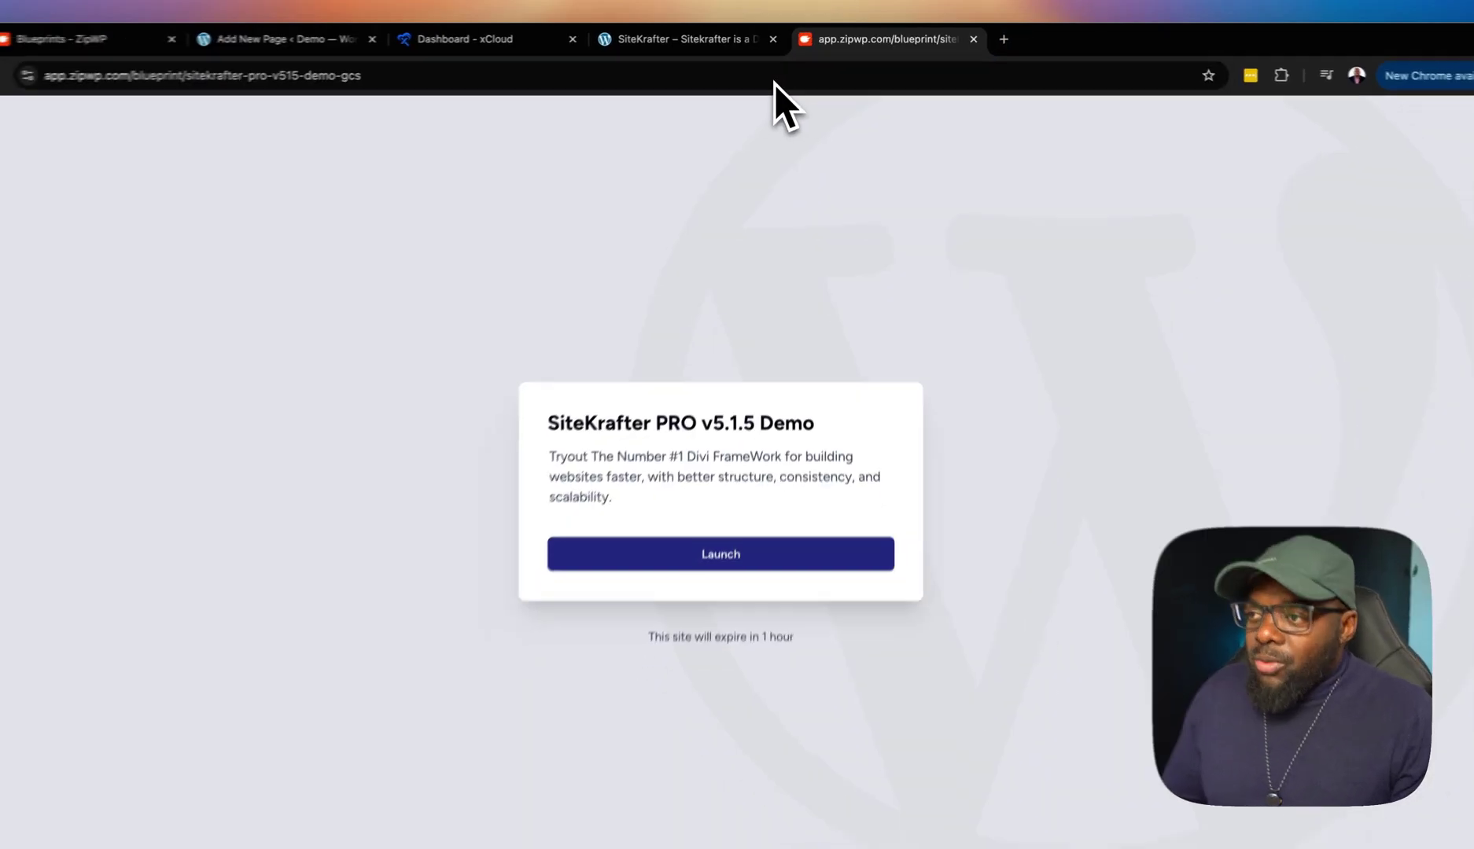